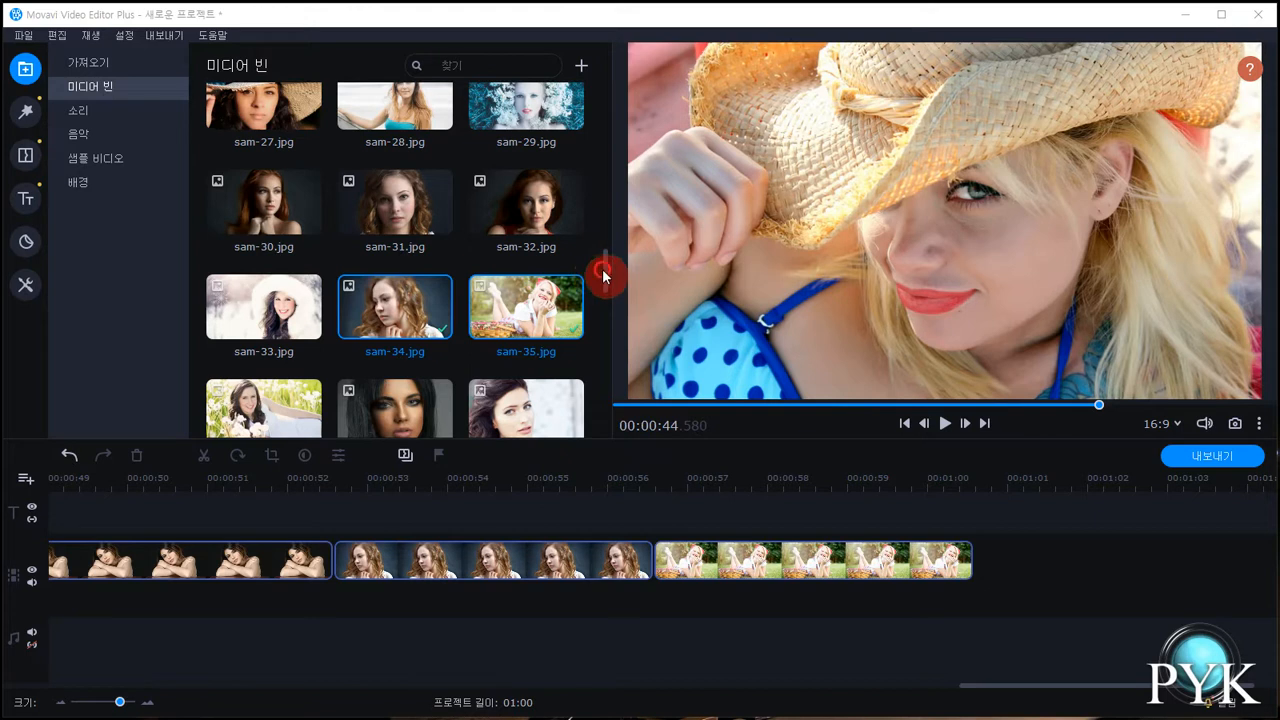
Select the images sam-17.jpg, sam-27.jpg and sam-28.jpg together in the media bin, leaving out sam-29.jpg
left_click_drag(608, 281, 601, 214)
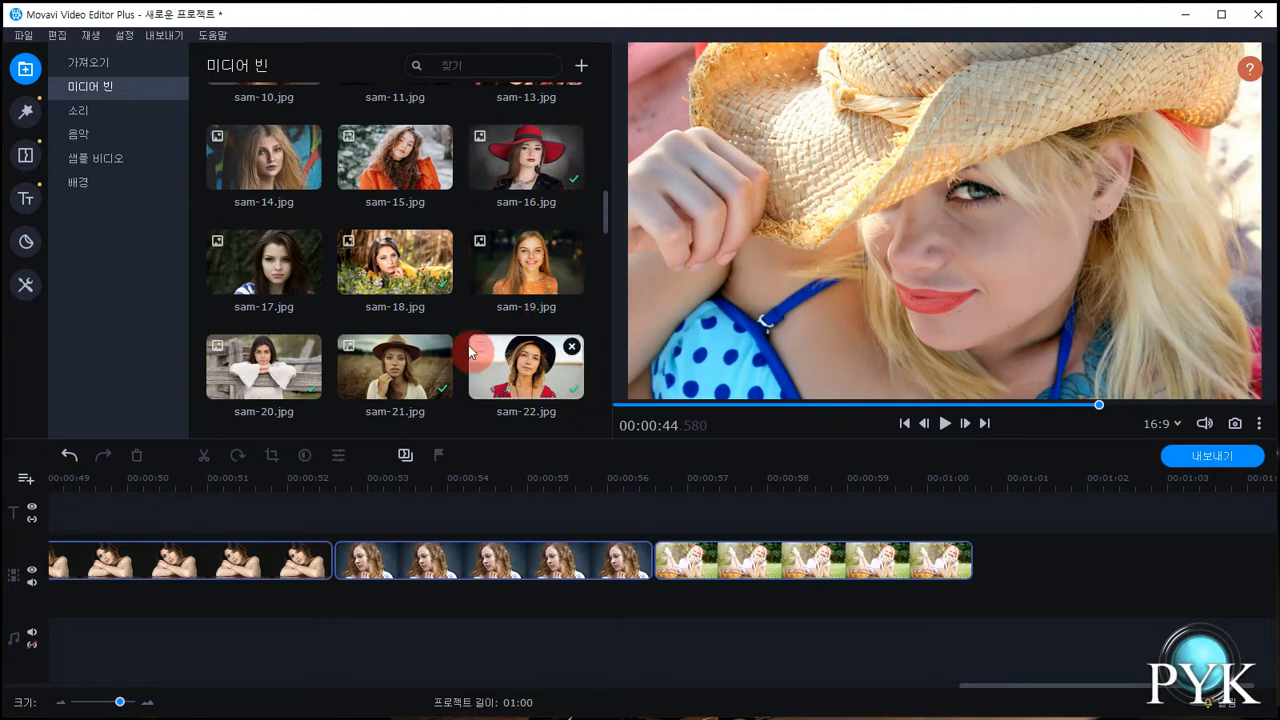
left_click(272, 283)
scroll(569, 274, "down", 1)
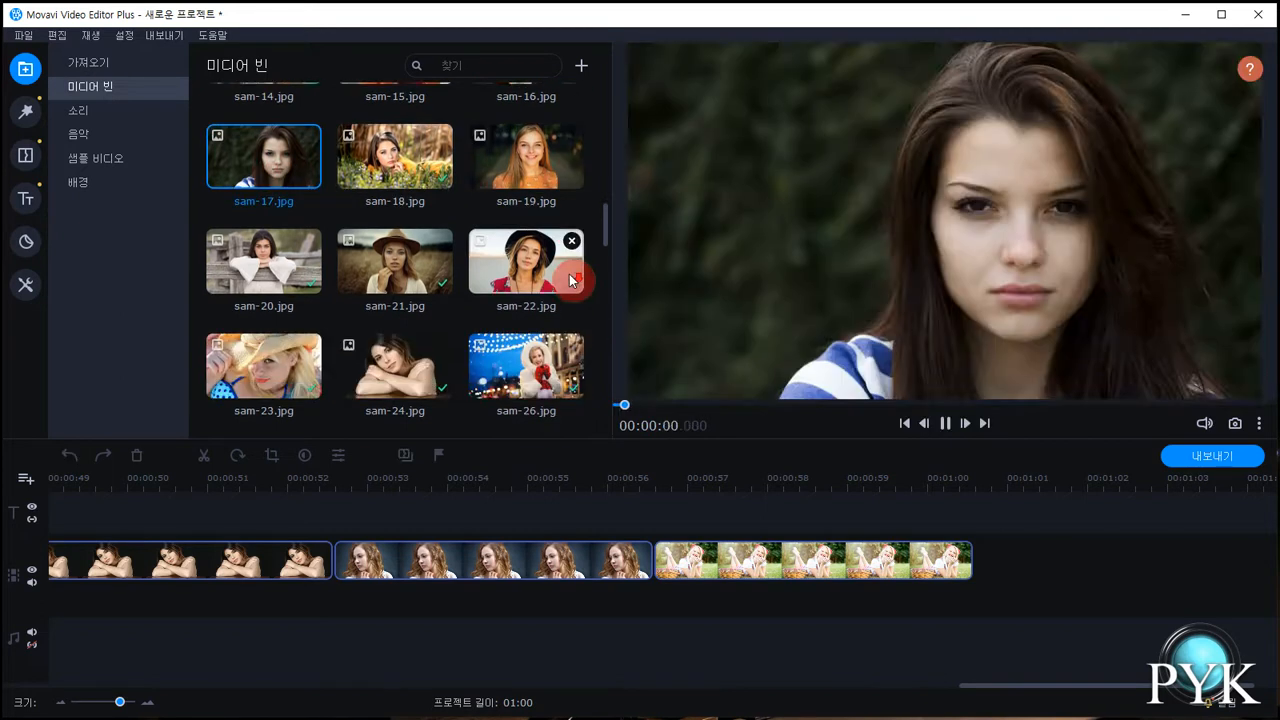
scroll(569, 274, "down", 2)
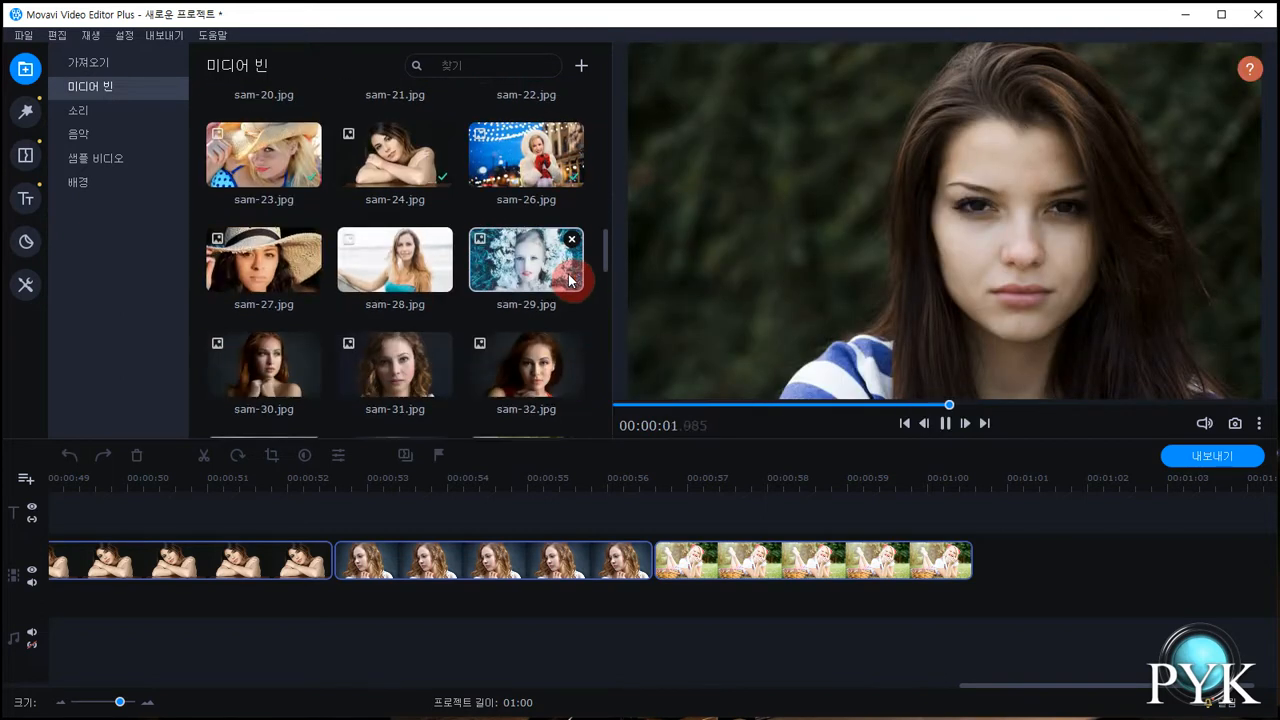
left_click(539, 279)
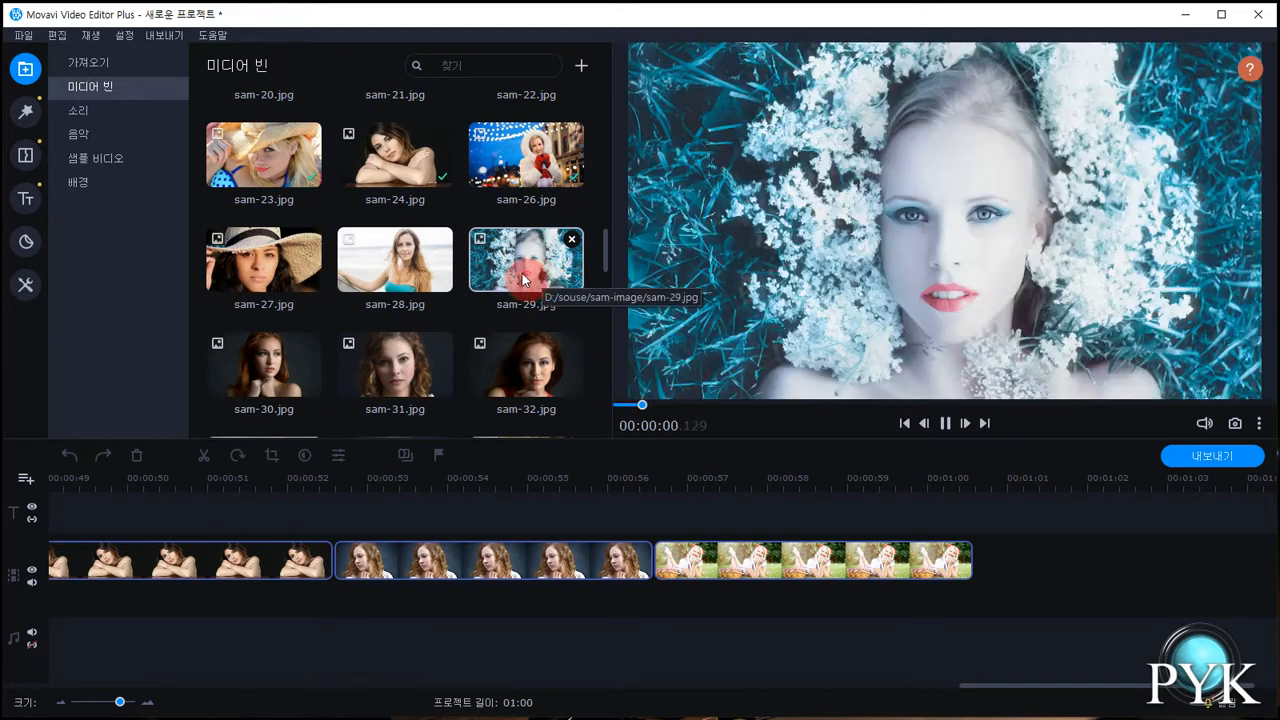
left_click(403, 270)
left_click(293, 266, "ctrl")
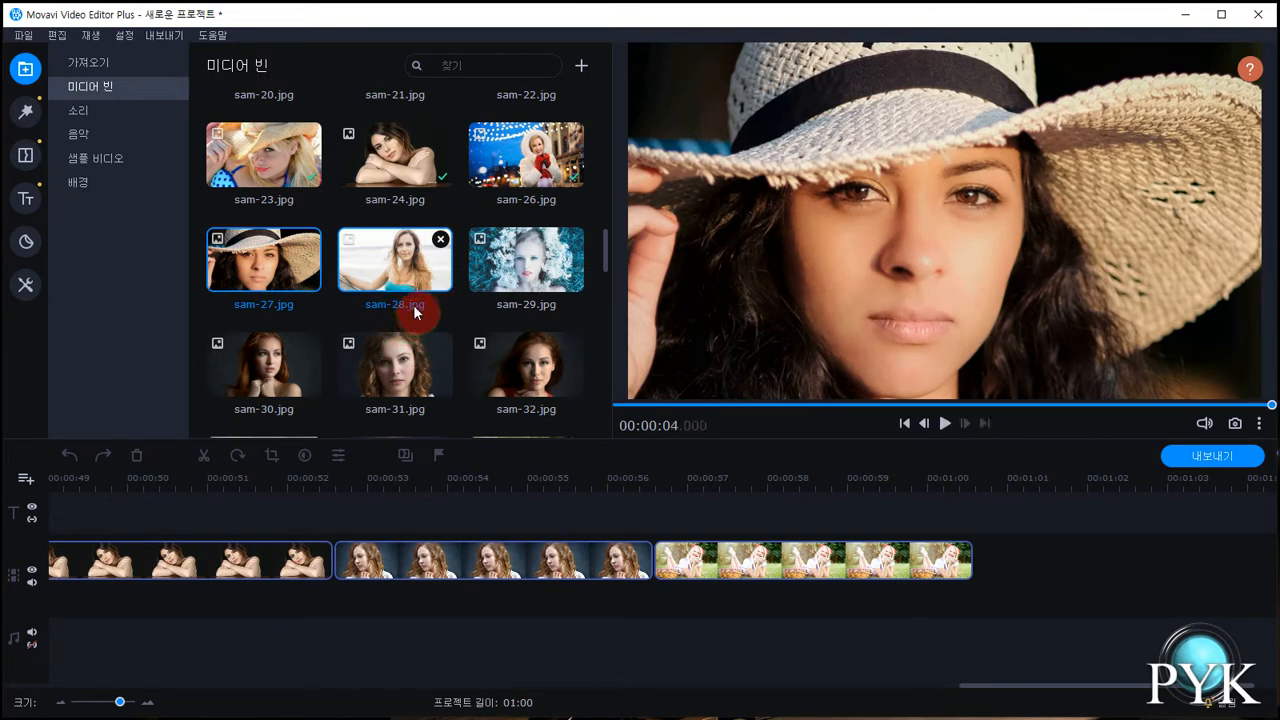
Extend the selection with sam-30.jpg through sam-35.jpg and append all selected images to the end of the video track
left_click(400, 366, "ctrl")
left_click(529, 364, "ctrl")
left_click_drag(604, 267, 605, 286)
left_click(576, 292, "ctrl")
left_click(410, 298, "ctrl")
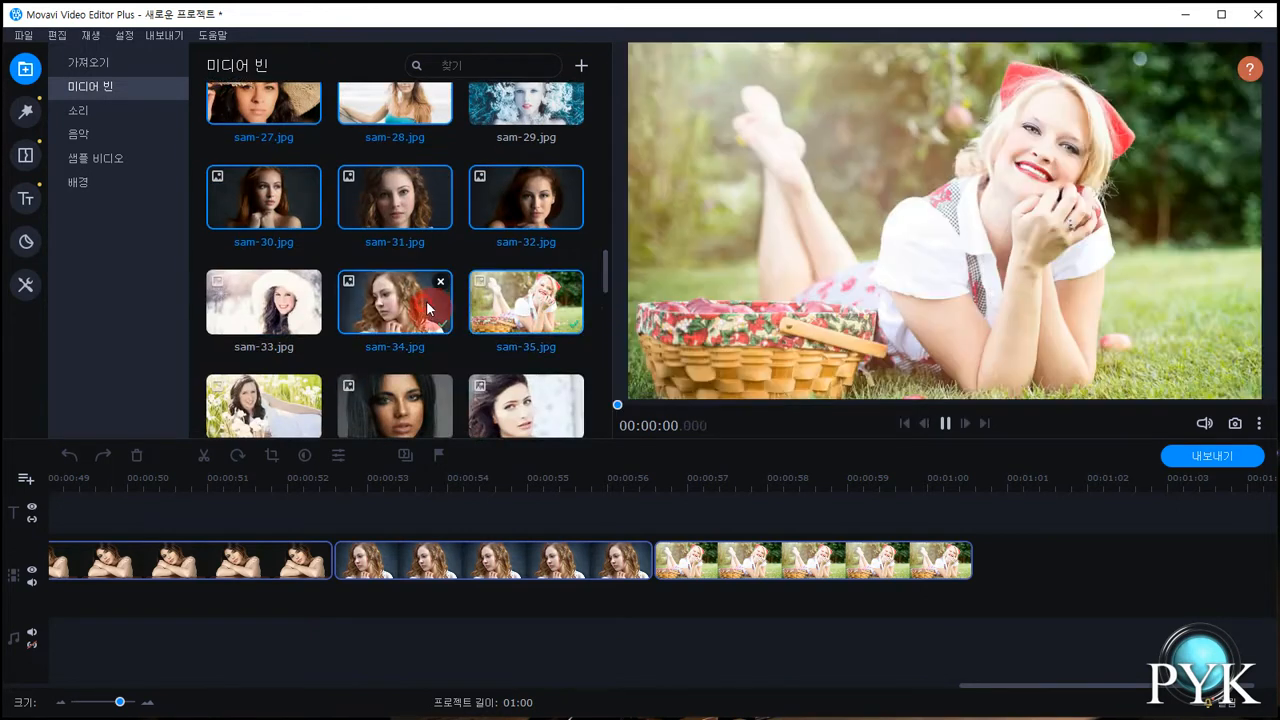
left_click(300, 310, "ctrl")
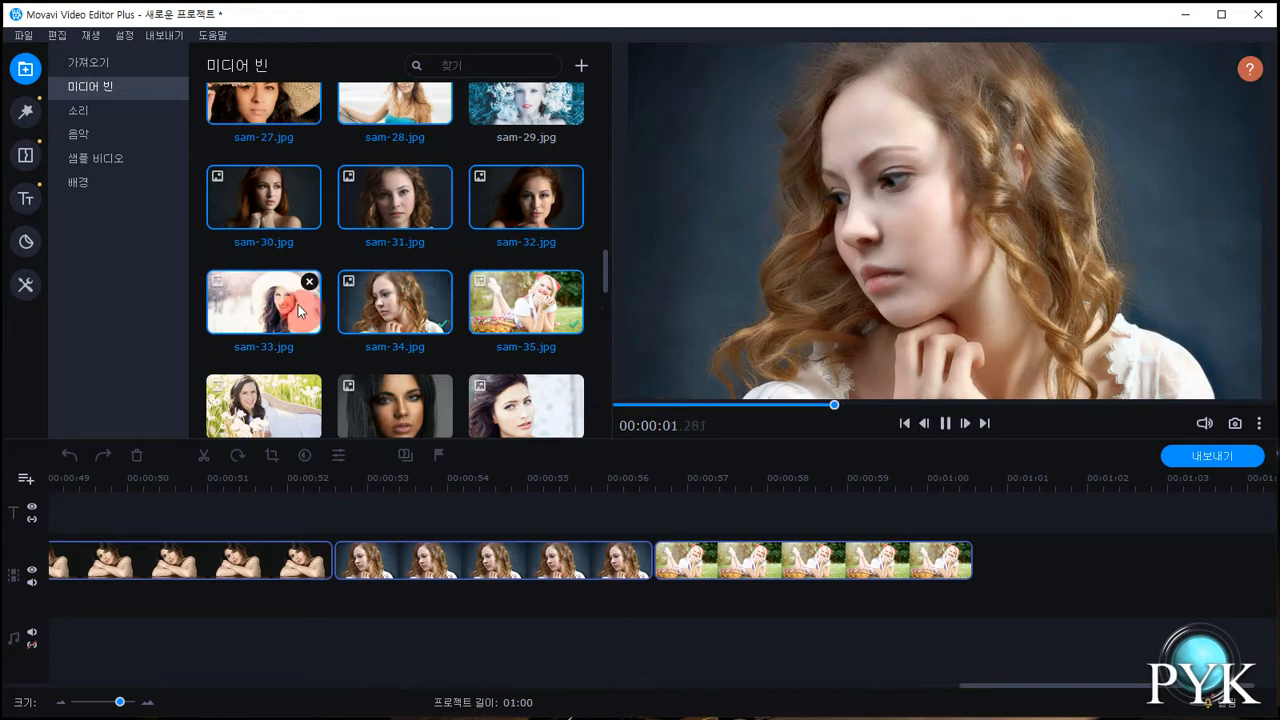
left_click_drag(265, 295, 978, 541)
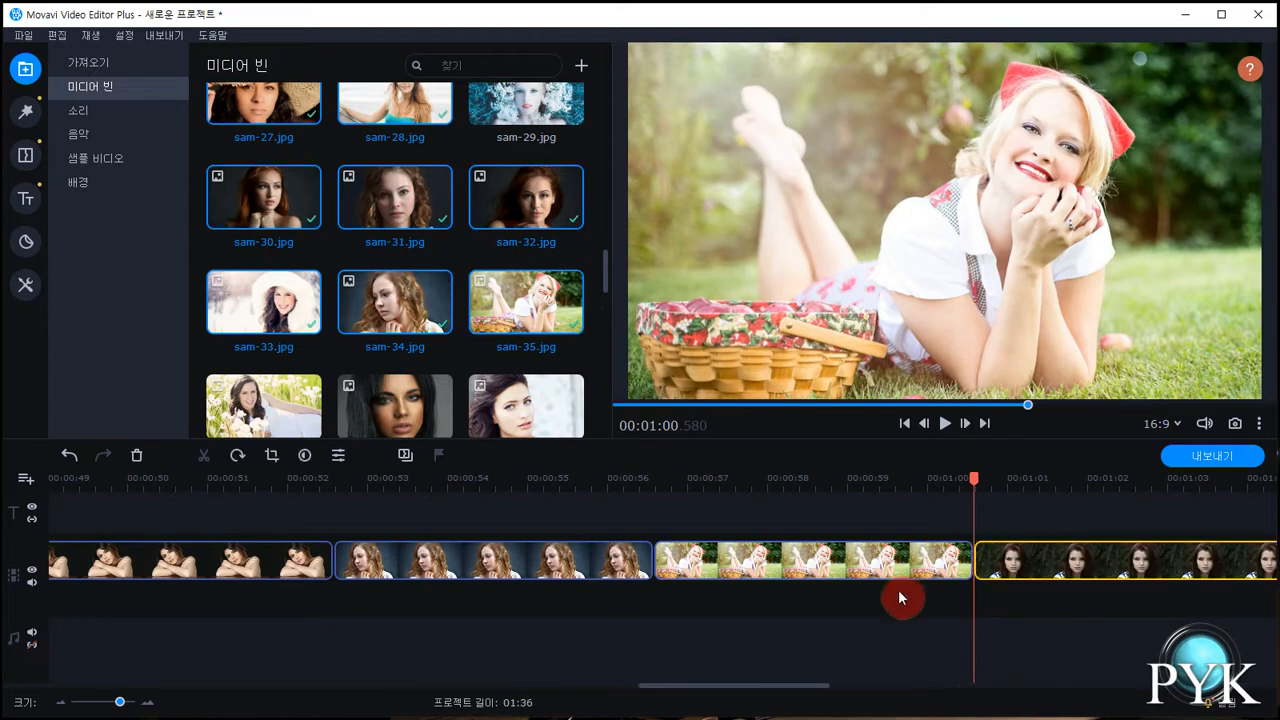
left_click_drag(823, 685, 951, 697)
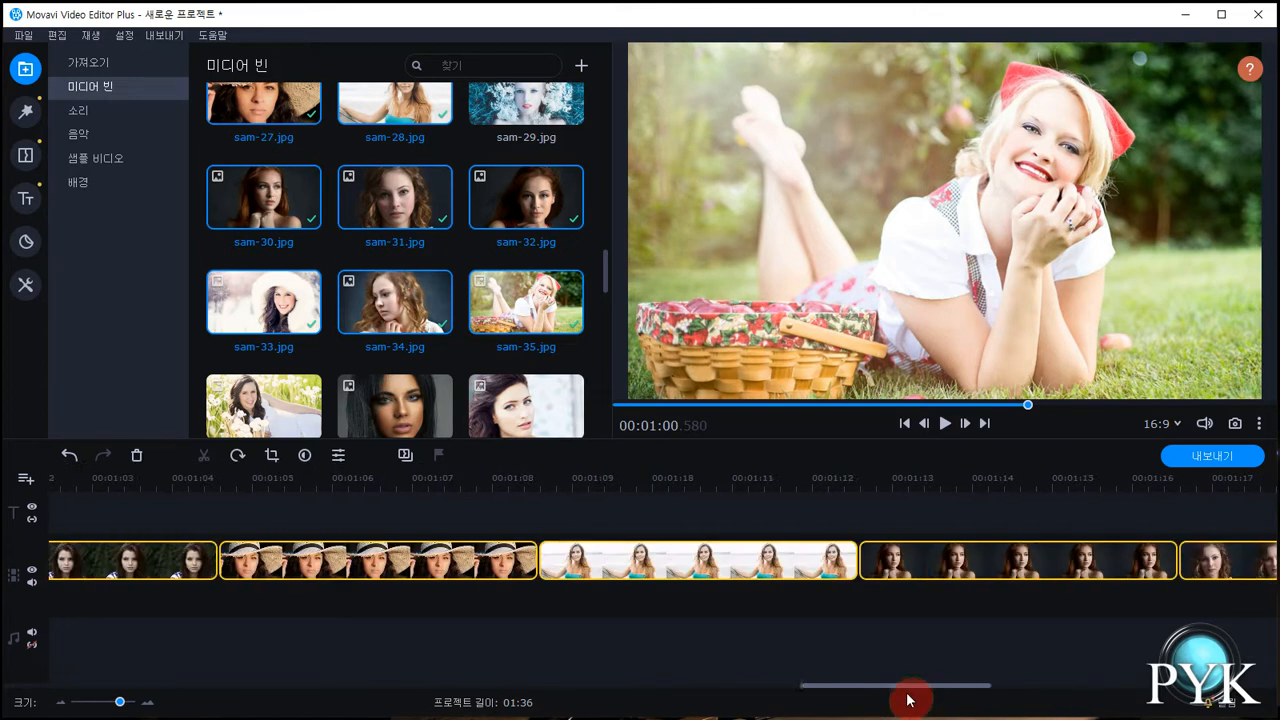
Place the playhead just before the sam-16.jpg clip and choose the 책장 넘기기 ↖ transition style for all clips in the transition wizard
left_click_drag(807, 697, 461, 668)
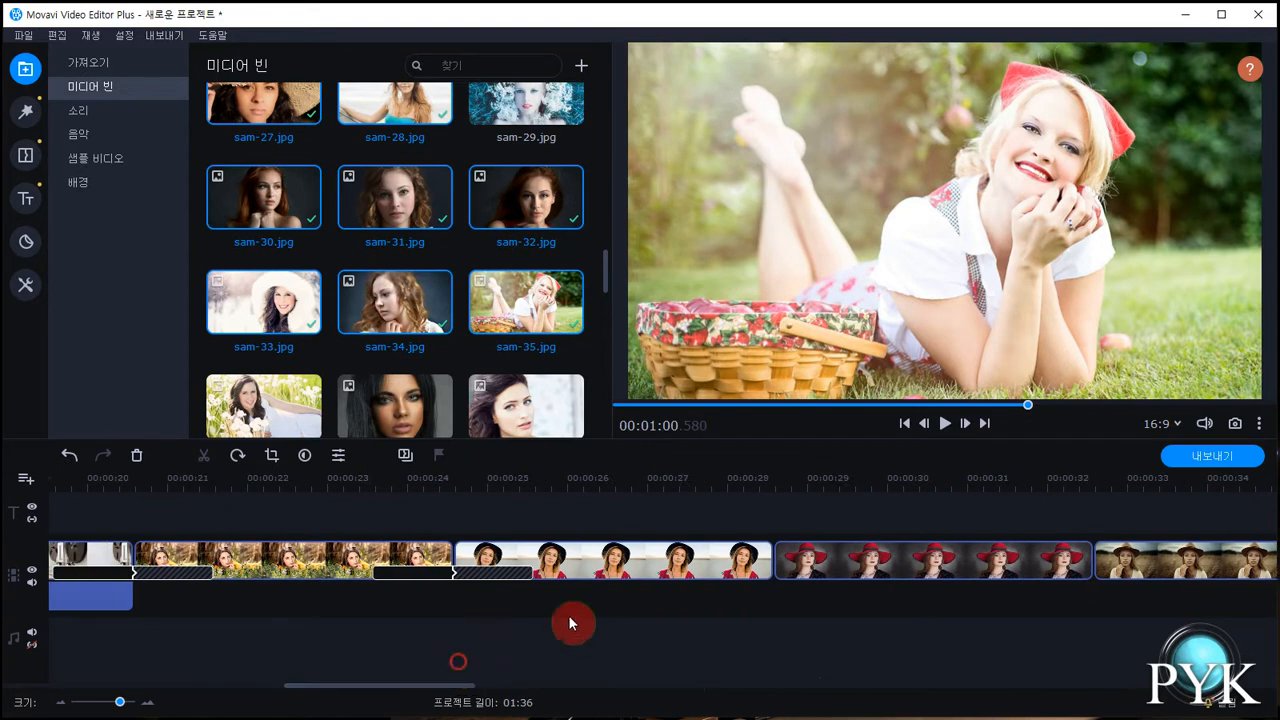
left_click(772, 481)
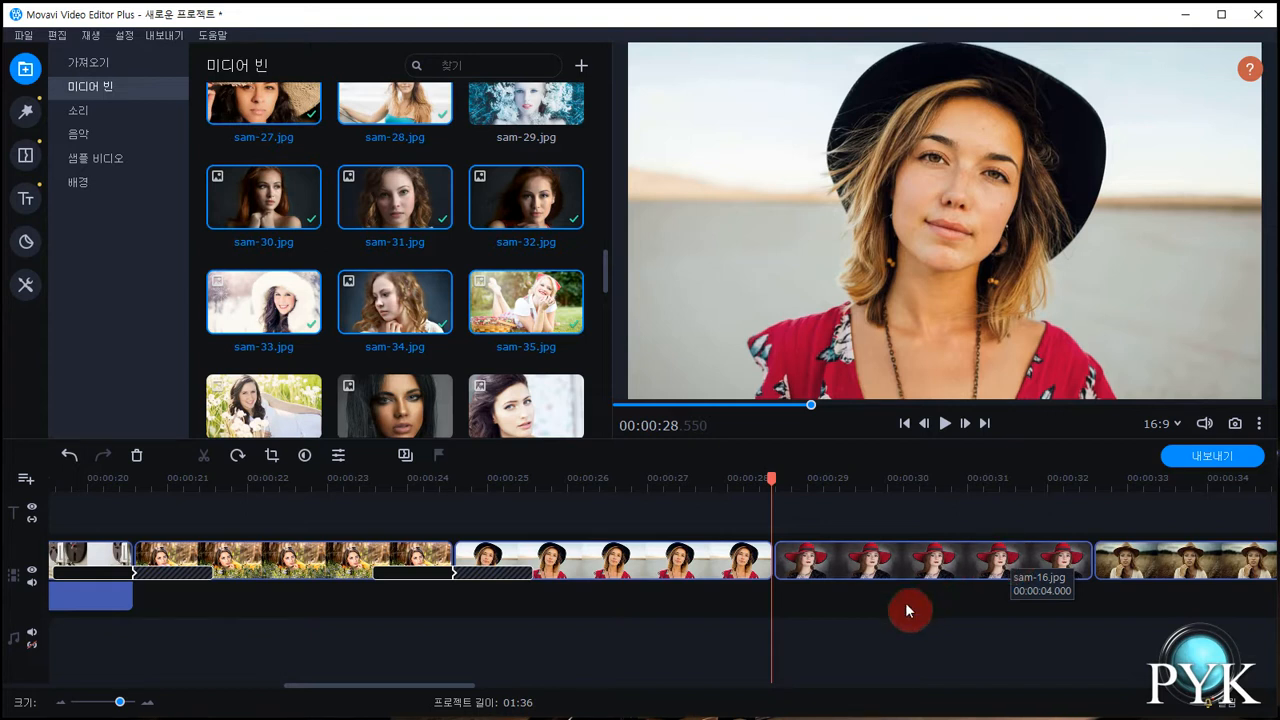
left_click(406, 457)
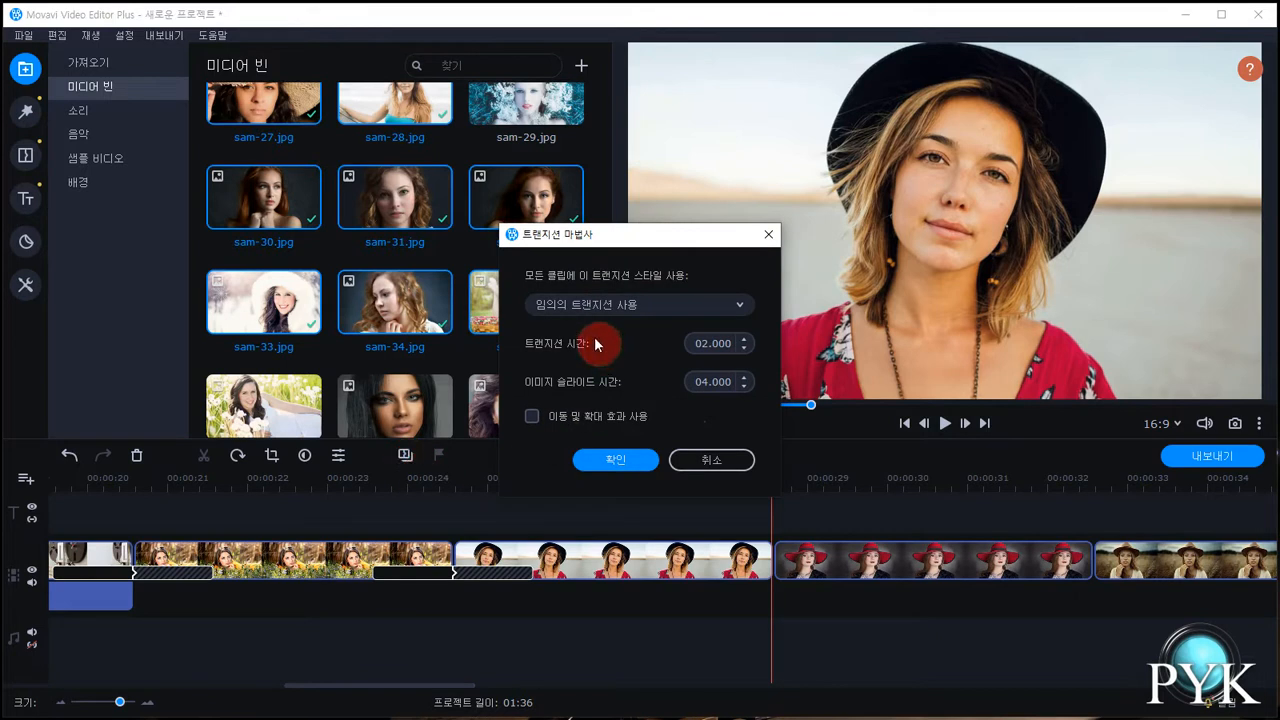
left_click(667, 310)
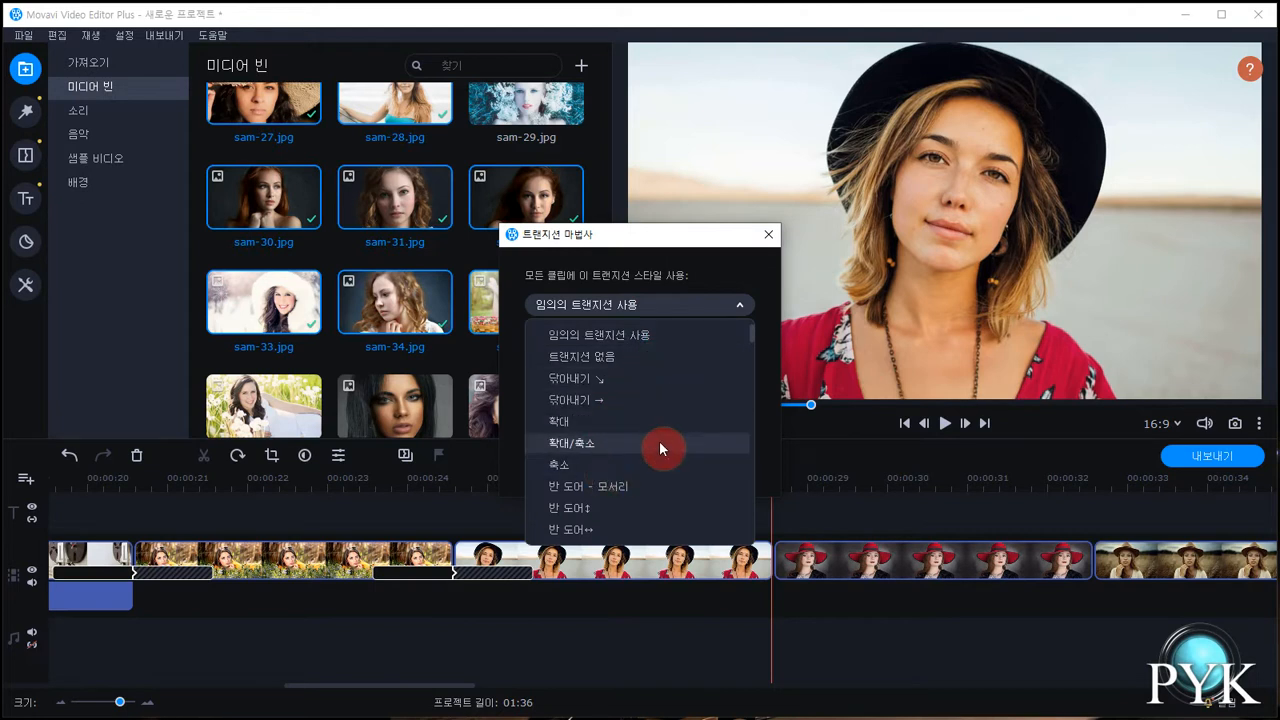
scroll(659, 441, "down", 8)
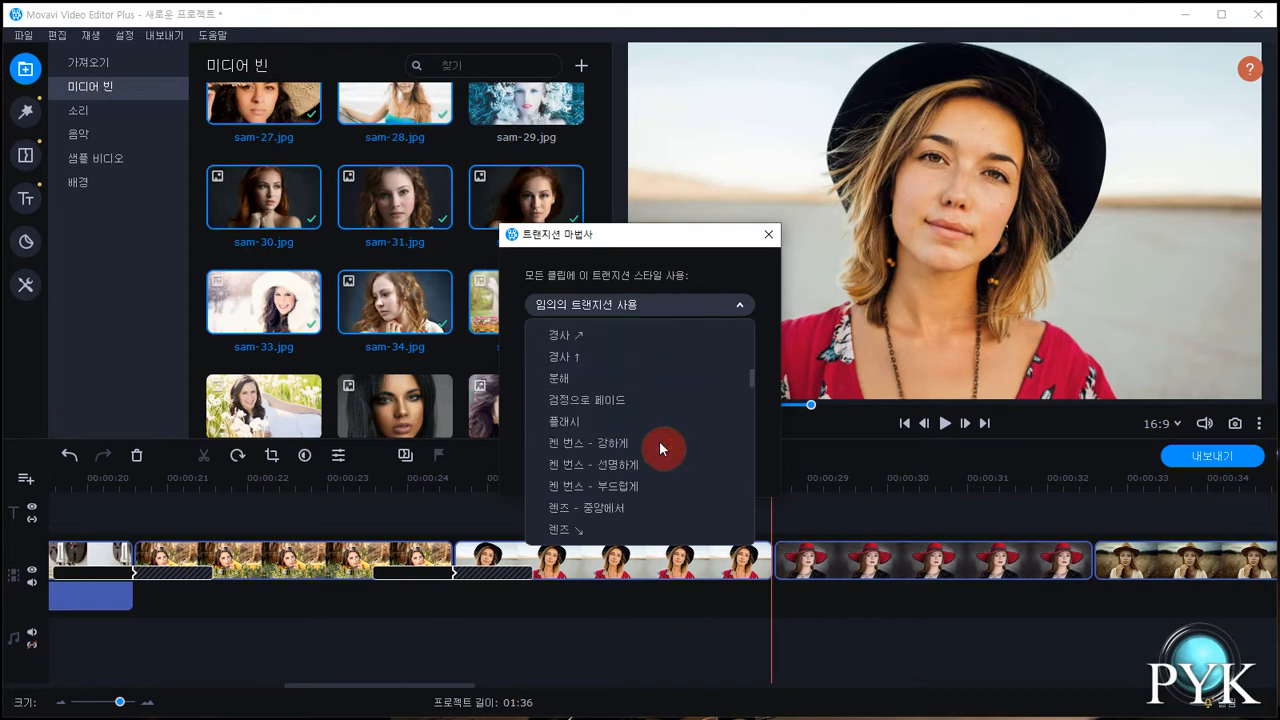
scroll(659, 441, "down", 1)
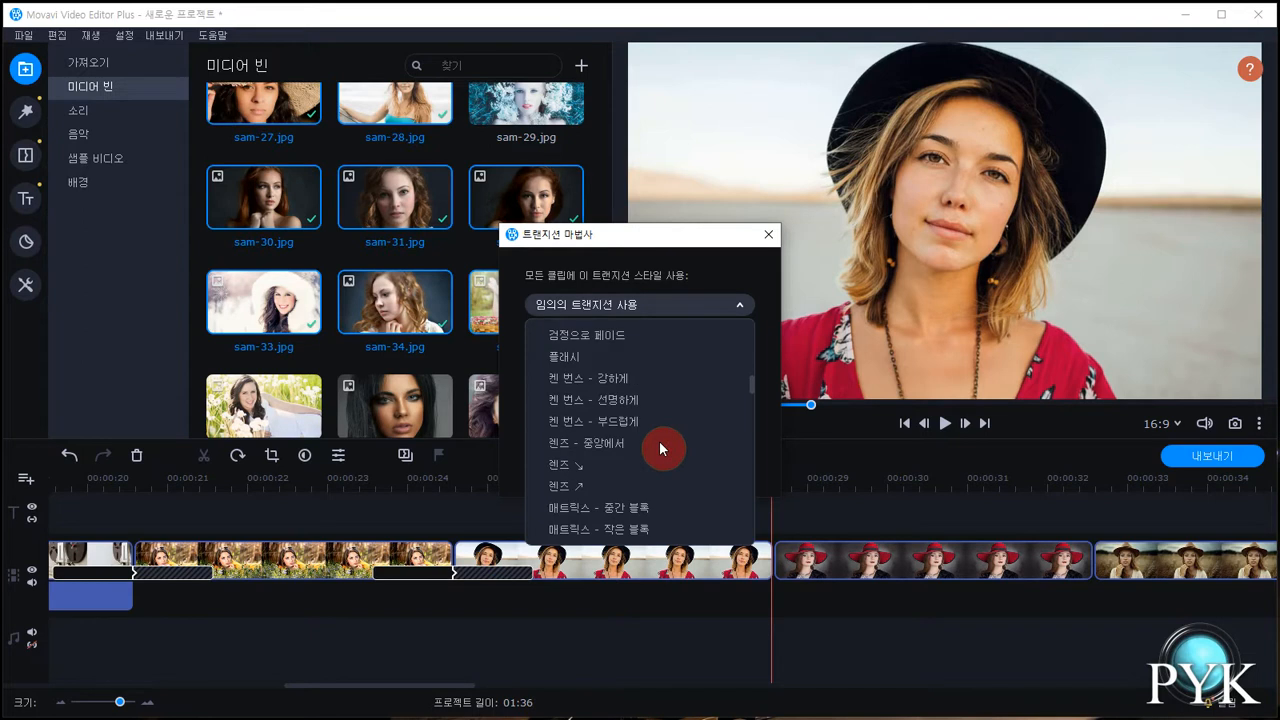
scroll(659, 441, "down", 4)
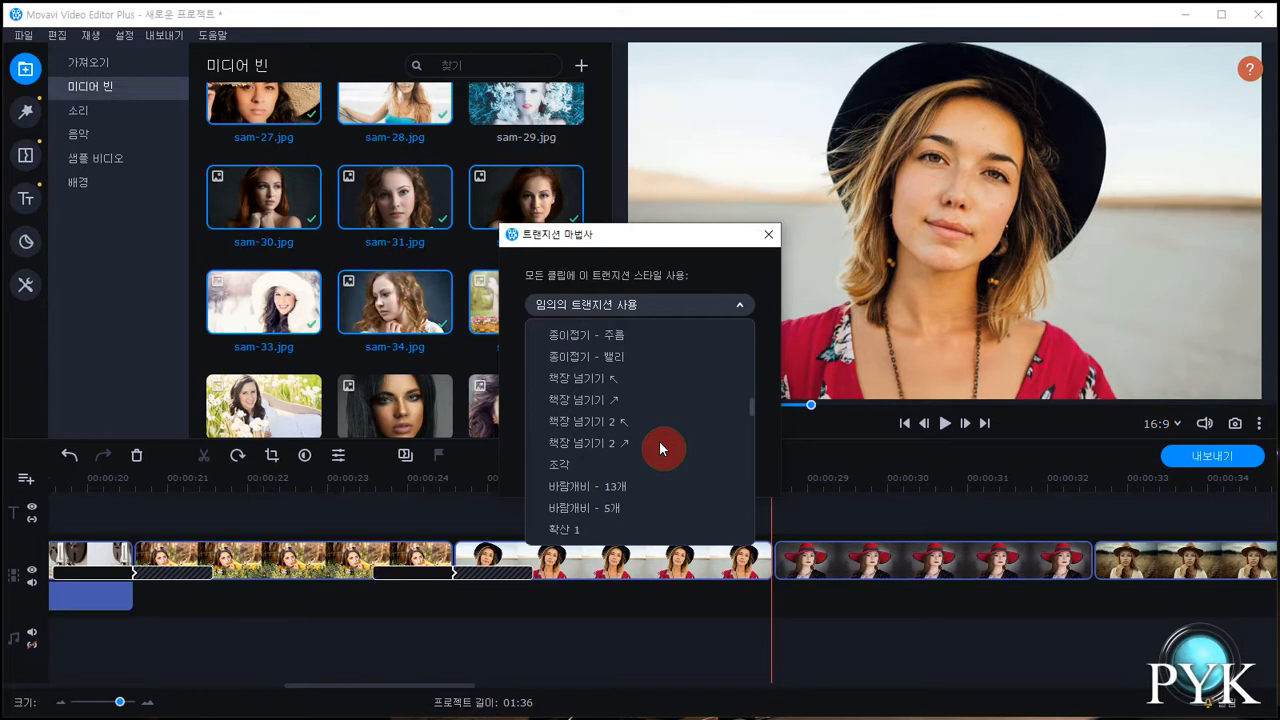
left_click(624, 380)
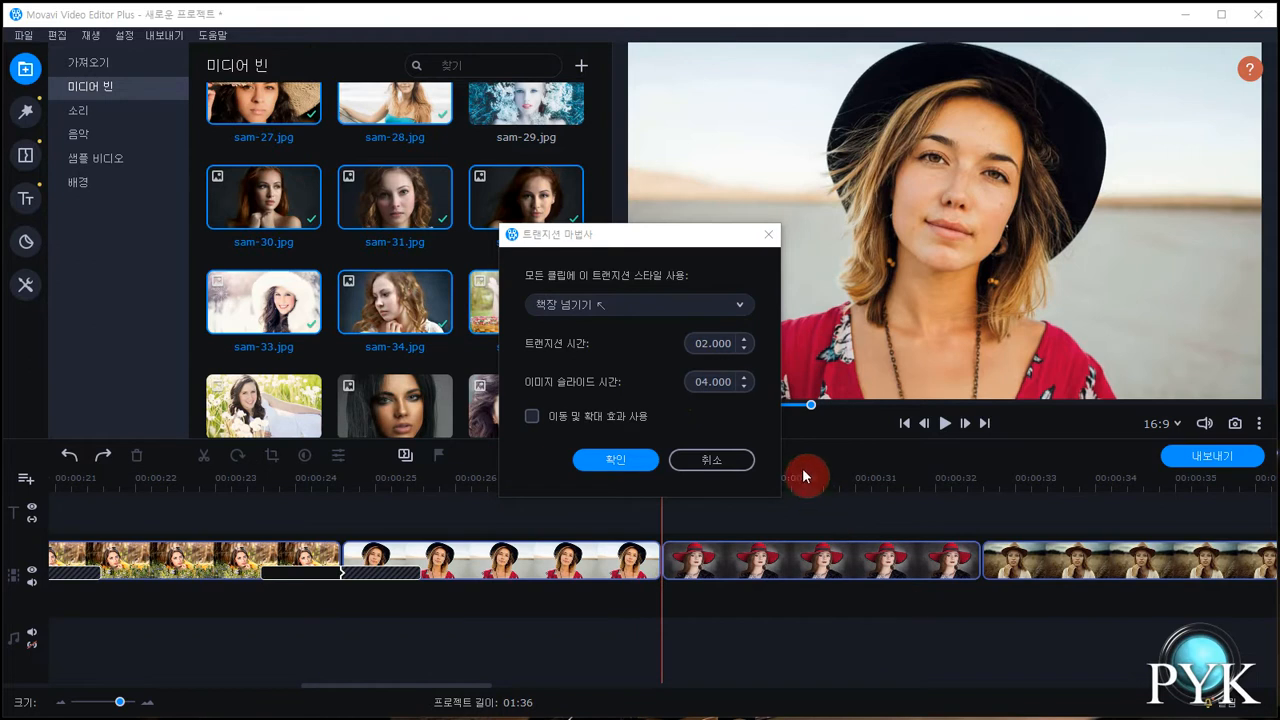
Try transition times of 01.000 and 03.000 seconds in the wizard, and set the transition time back to 02.000
left_click(711, 343)
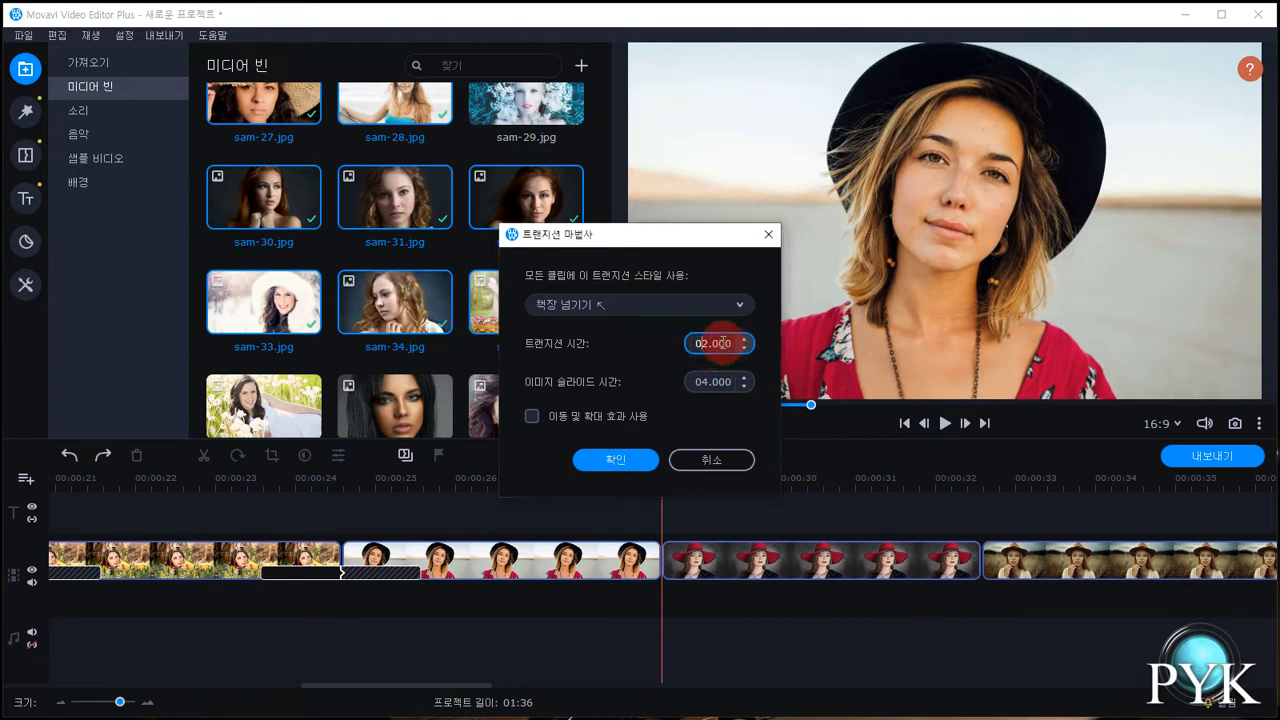
scroll(718, 340, "down", 1)
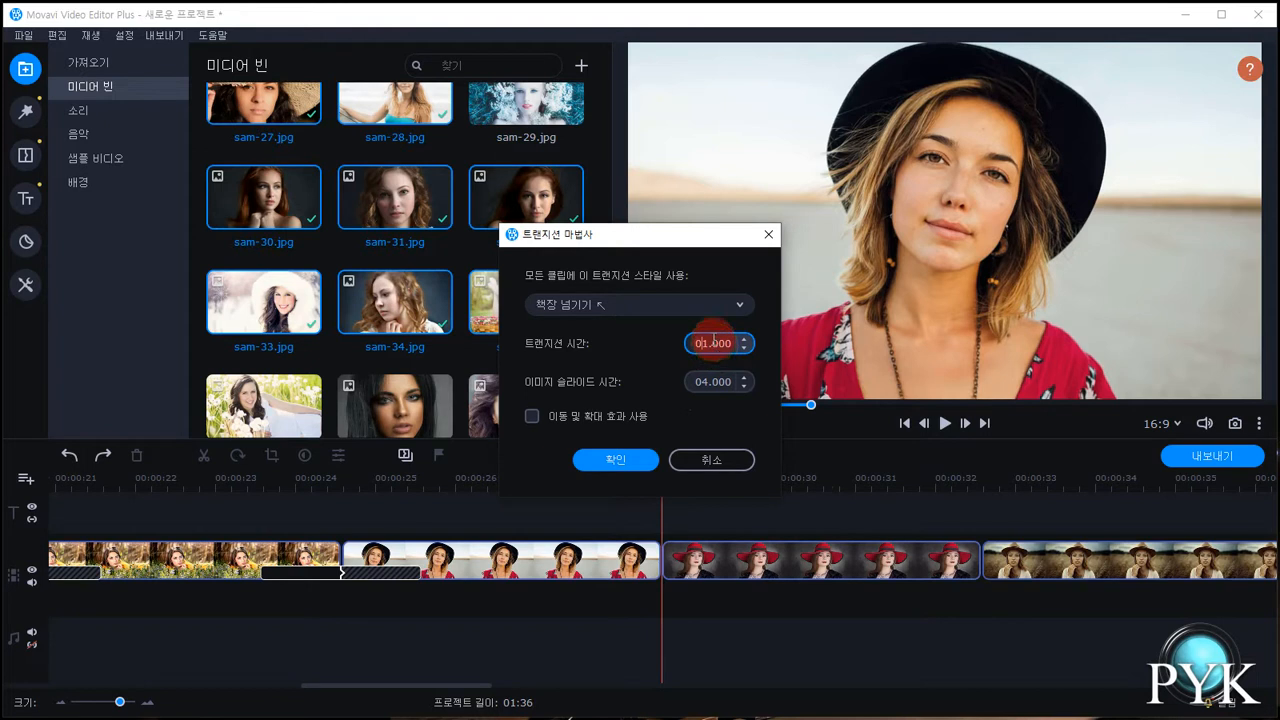
scroll(713, 340, "up", 2)
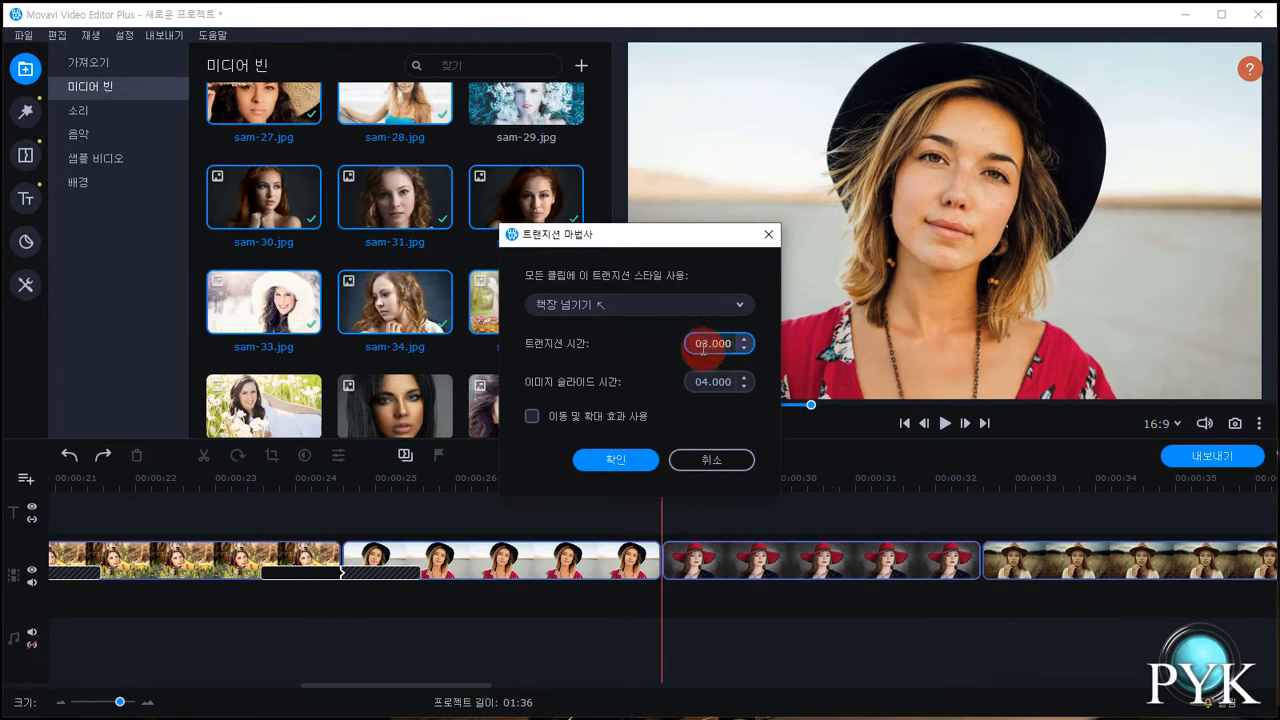
left_click(705, 376)
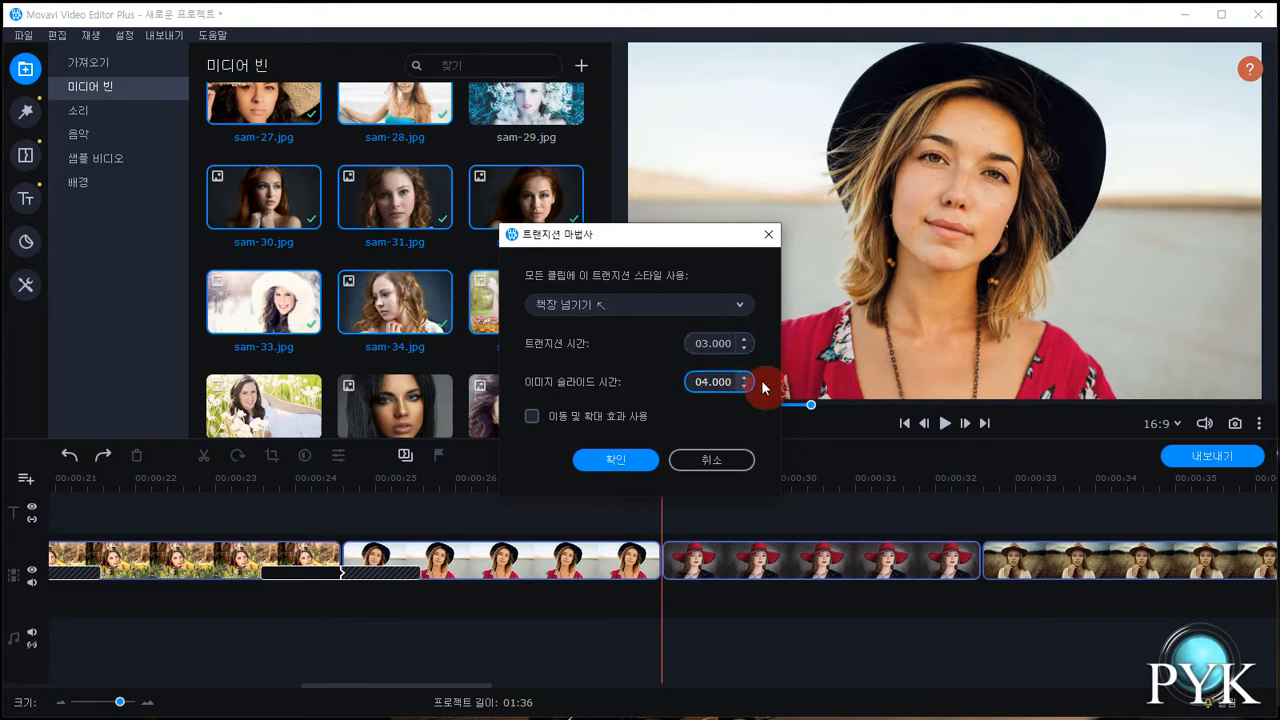
type("5")
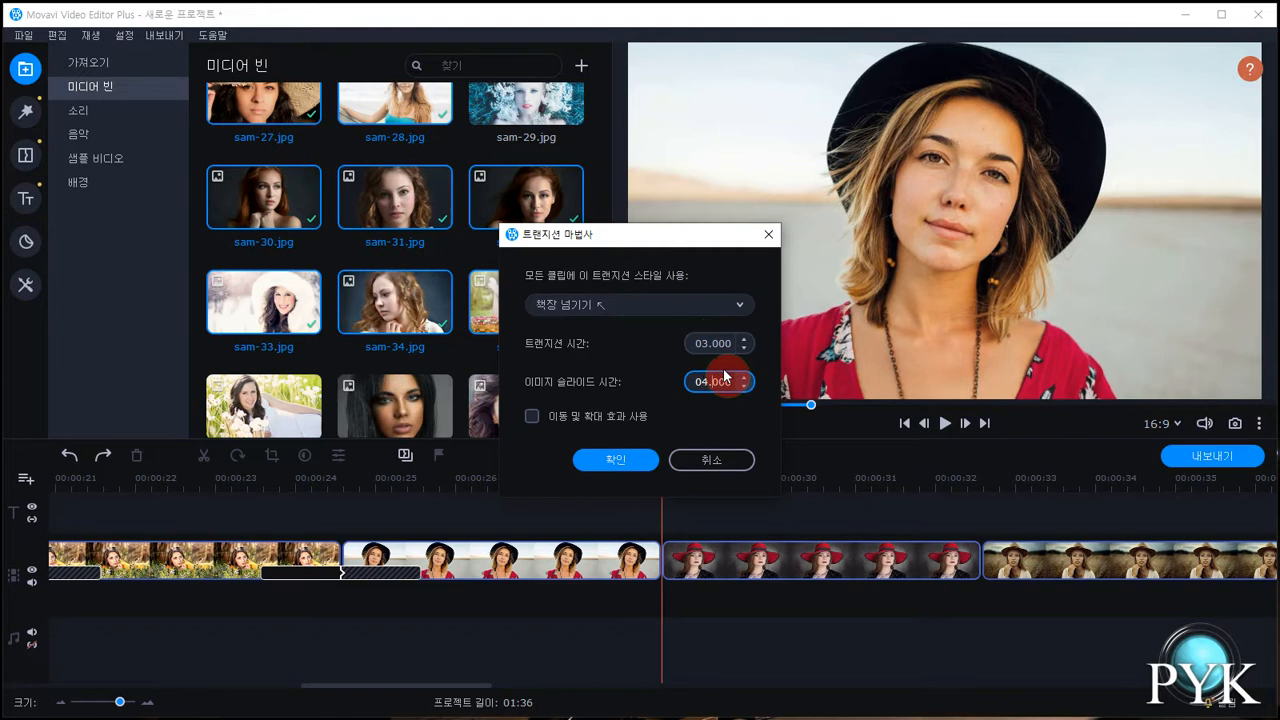
left_click(702, 343)
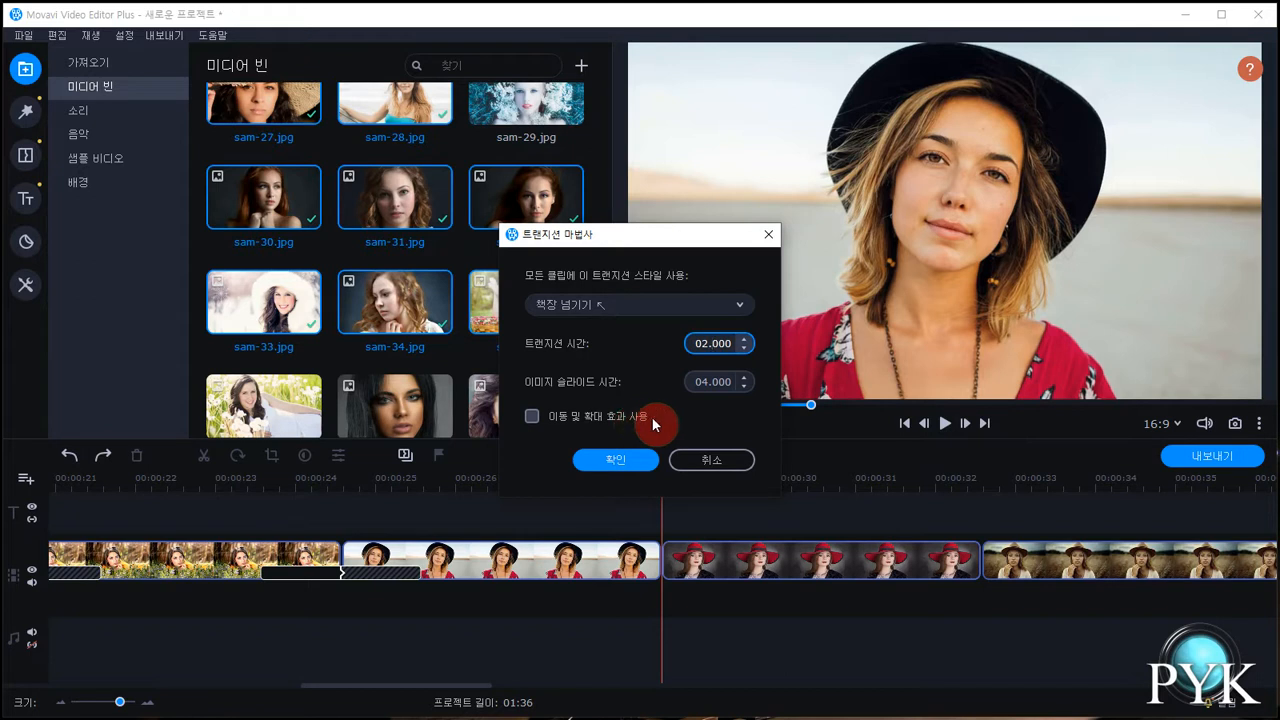
Apply the wizard's transitions with the pan and zoom effect (이동 및 확대 효과 사용) enabled, and play back the slideshow to check them
left_click(532, 418)
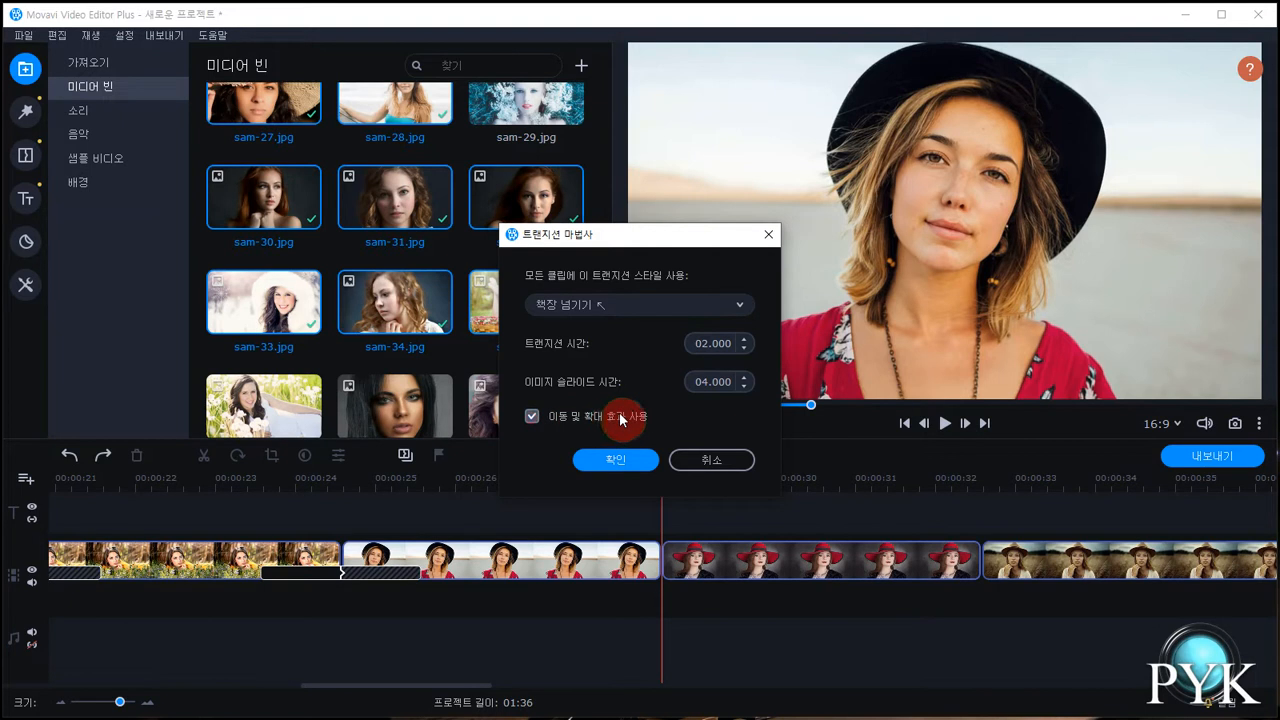
left_click(616, 460)
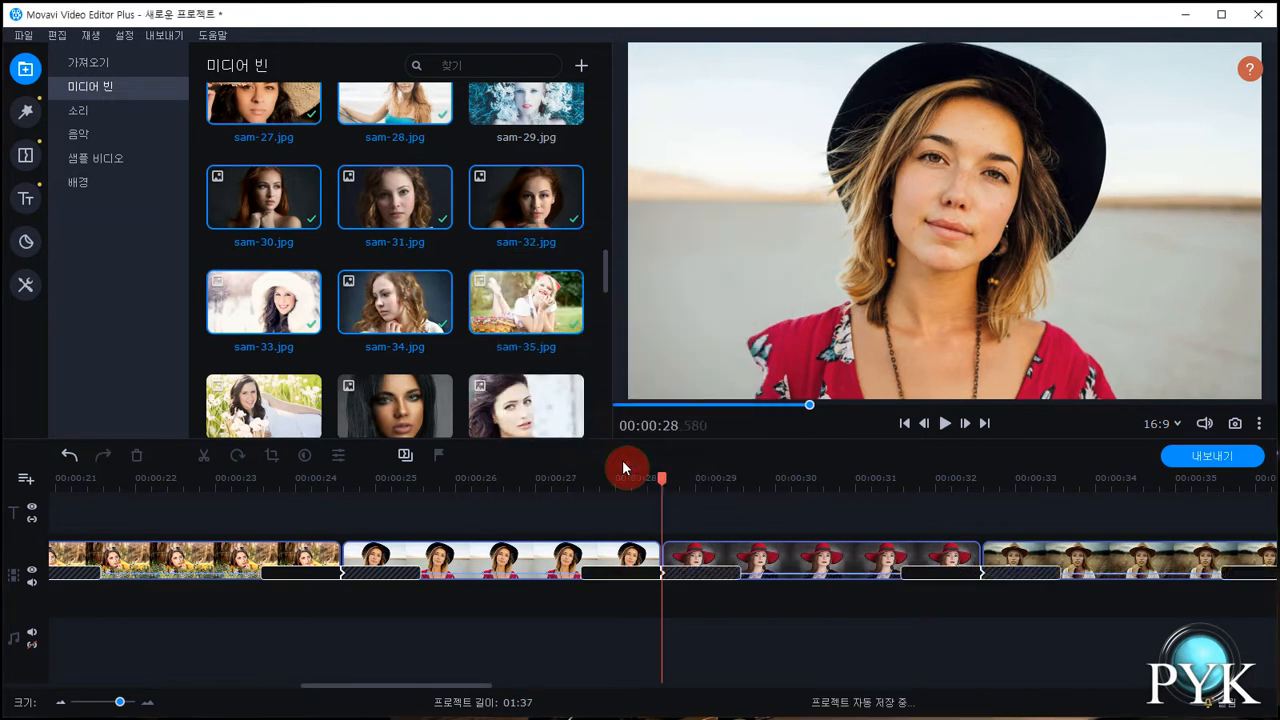
left_click(944, 423)
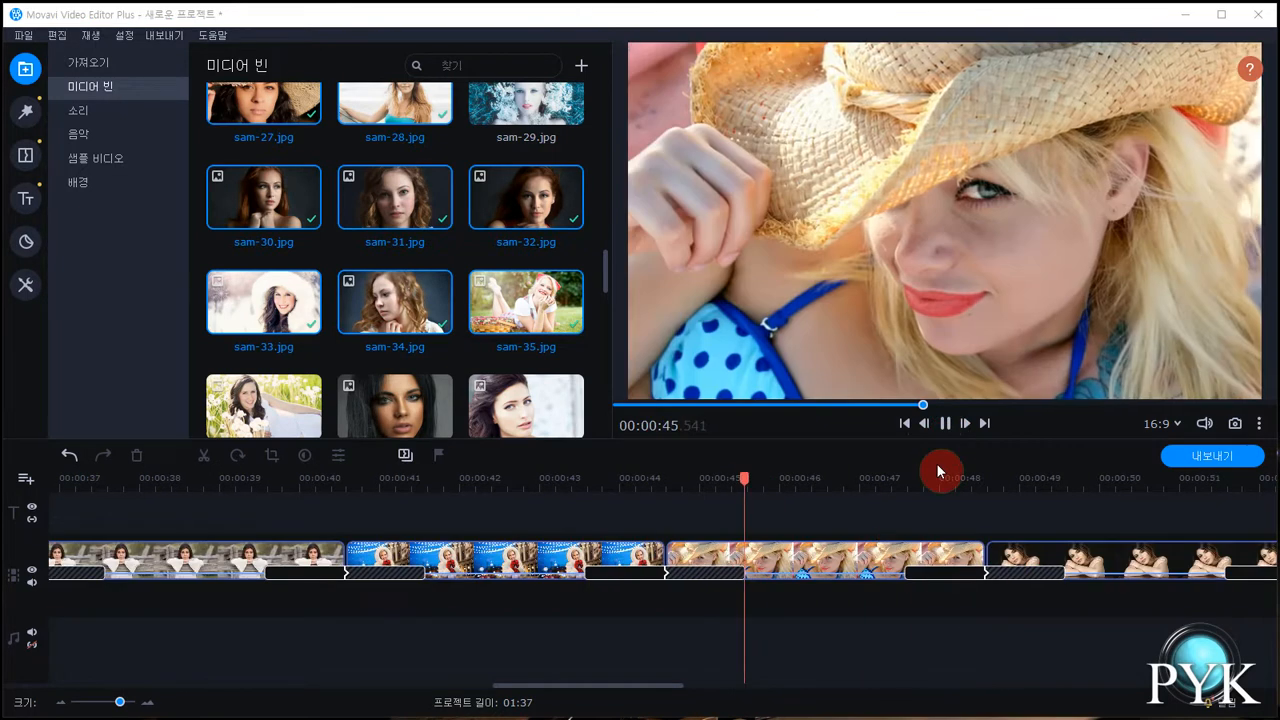
left_click(945, 423)
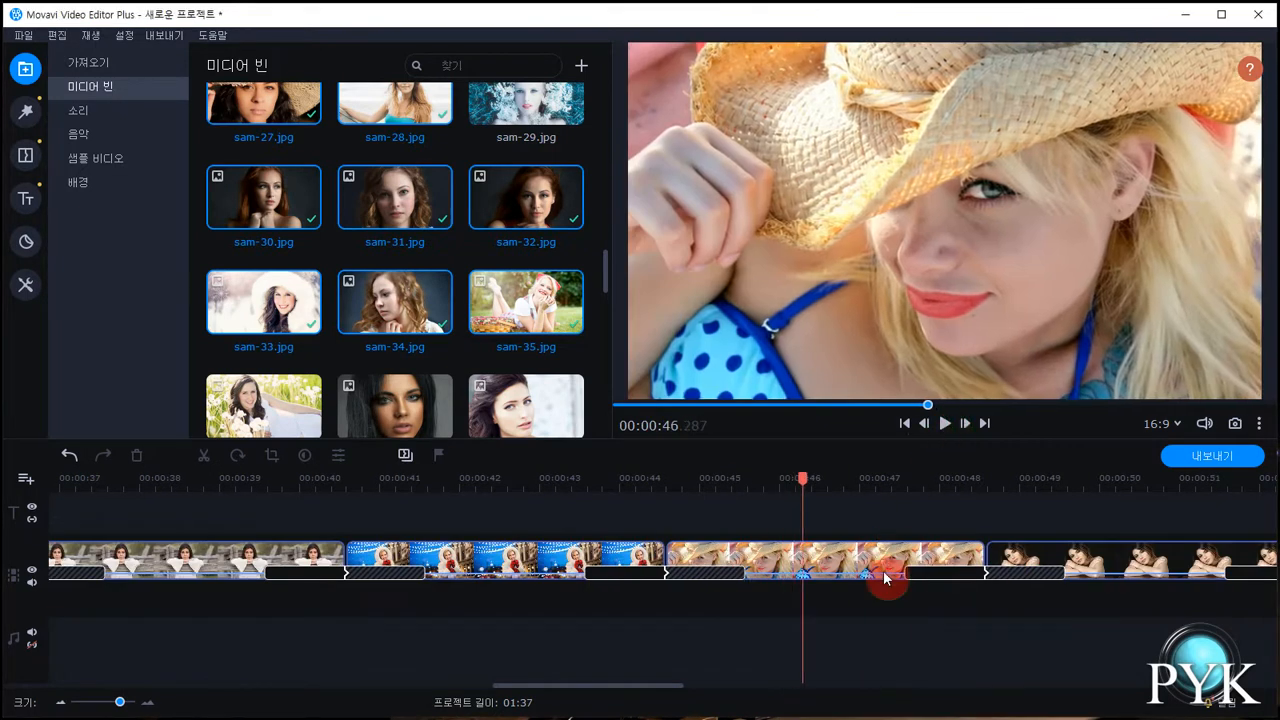
left_click_drag(676, 698, 392, 698)
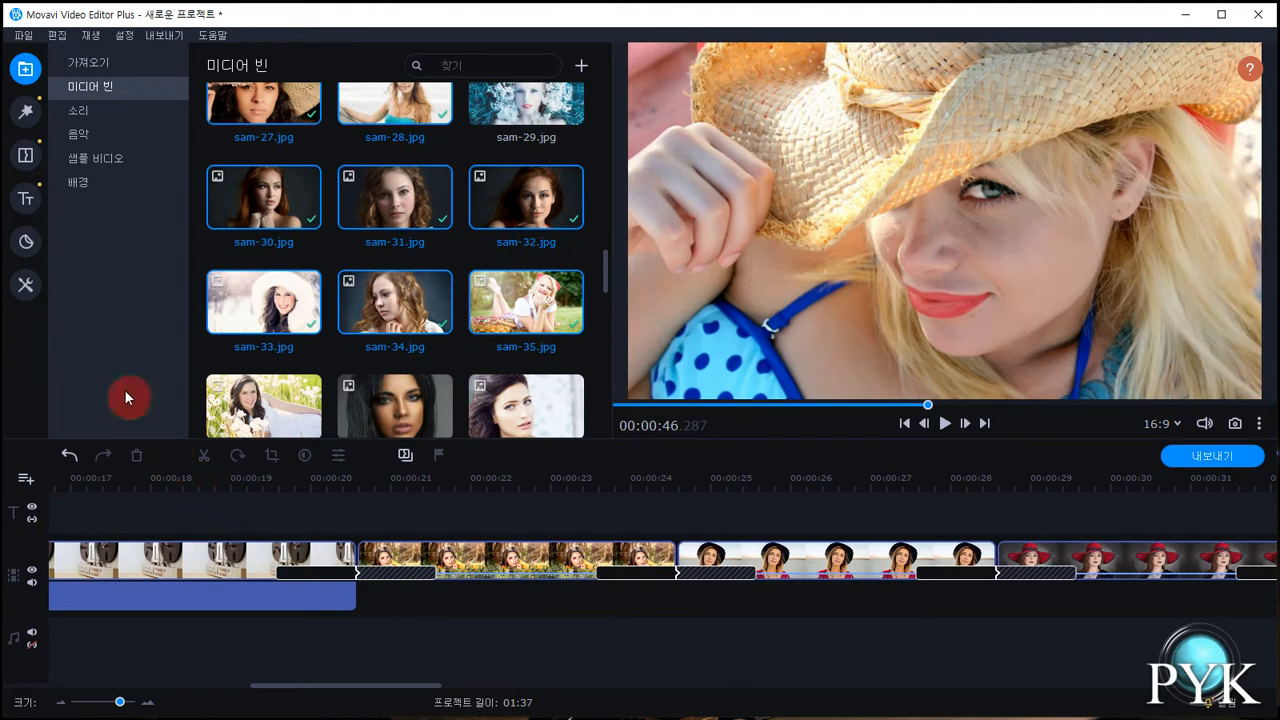
Open the featured filters, dismiss the tutorial, and preview the 미니어처 - 중간, 유리 모자이크 and 올드 무비 - 비네트 filters
left_click(29, 113)
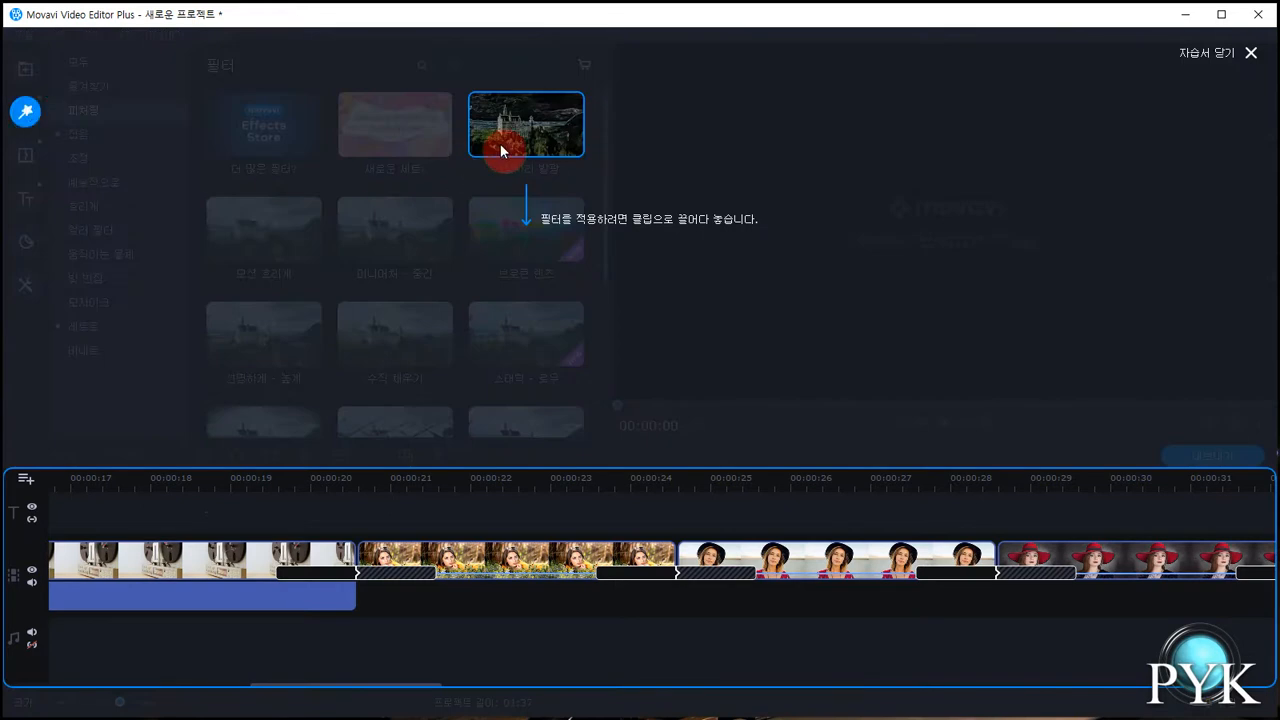
mouse_move(511, 150)
left_mouse_down()
mouse_move(640, 245)
mouse_move(695, 229)
mouse_move(524, 146)
mouse_move(586, 164)
mouse_move(545, 134)
left_mouse_up()
left_click(545, 139)
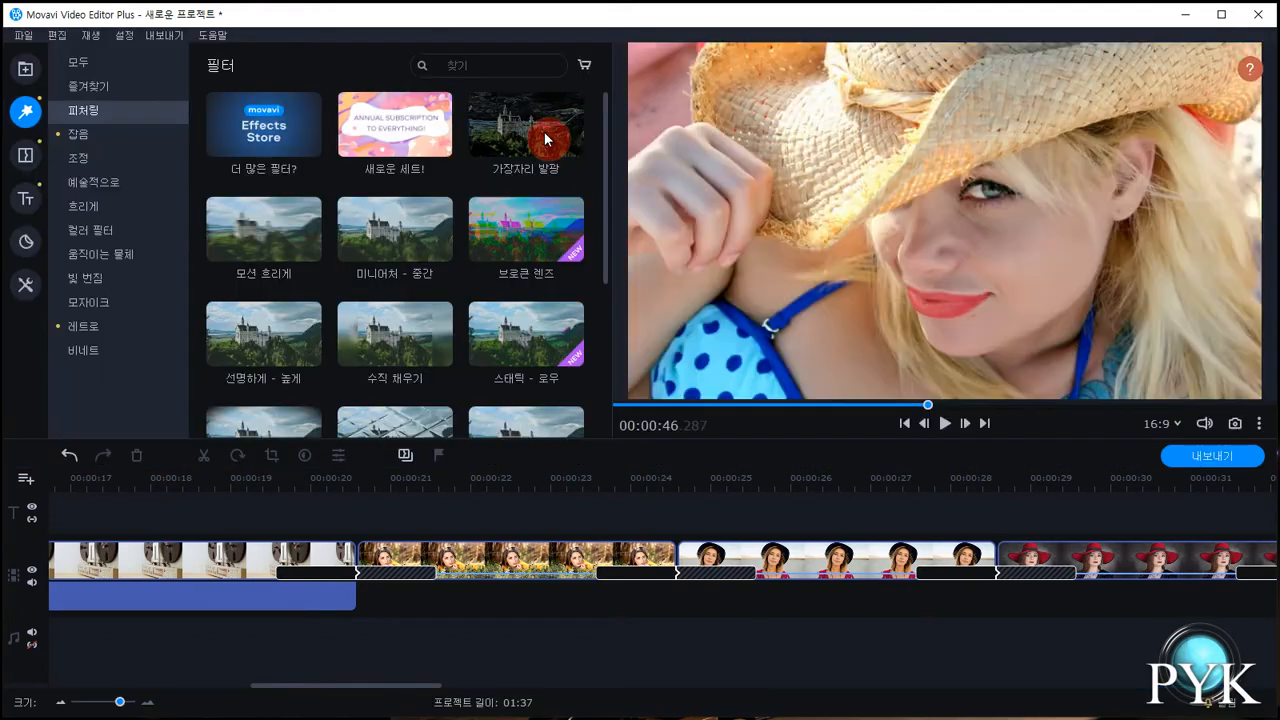
left_click(437, 226)
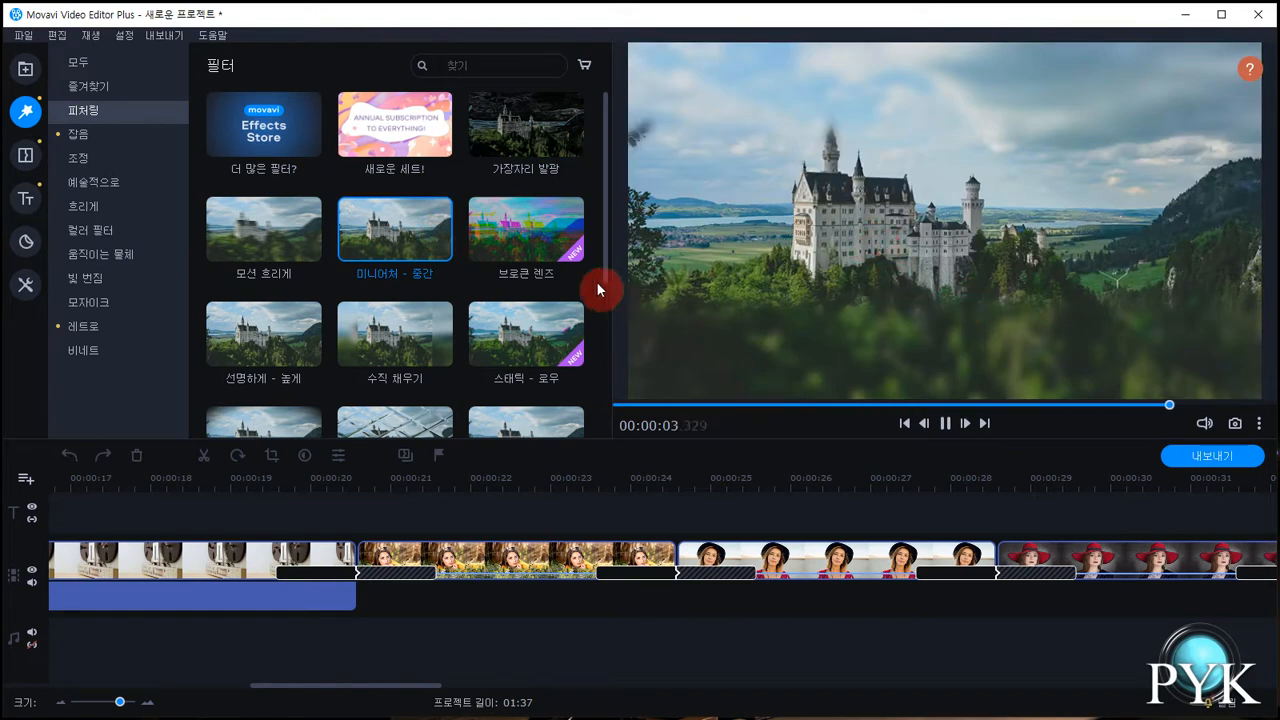
left_click_drag(604, 232, 602, 296)
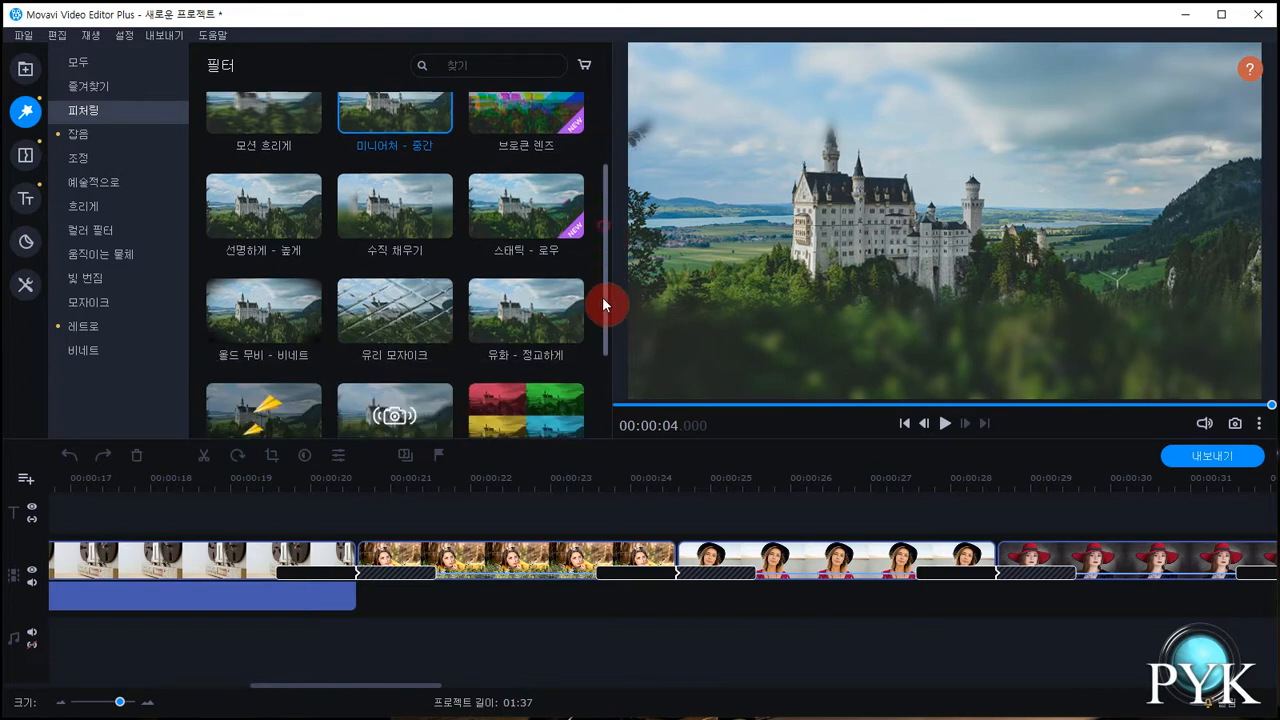
left_click(443, 318)
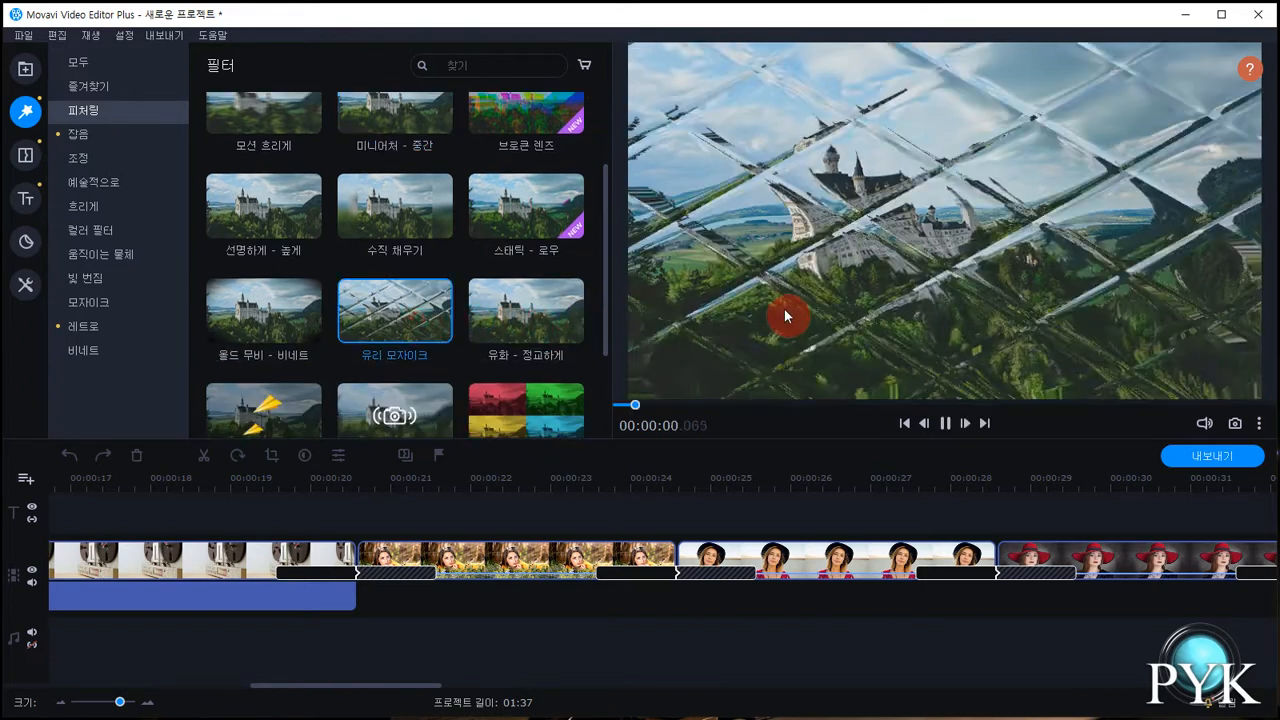
left_click(306, 325)
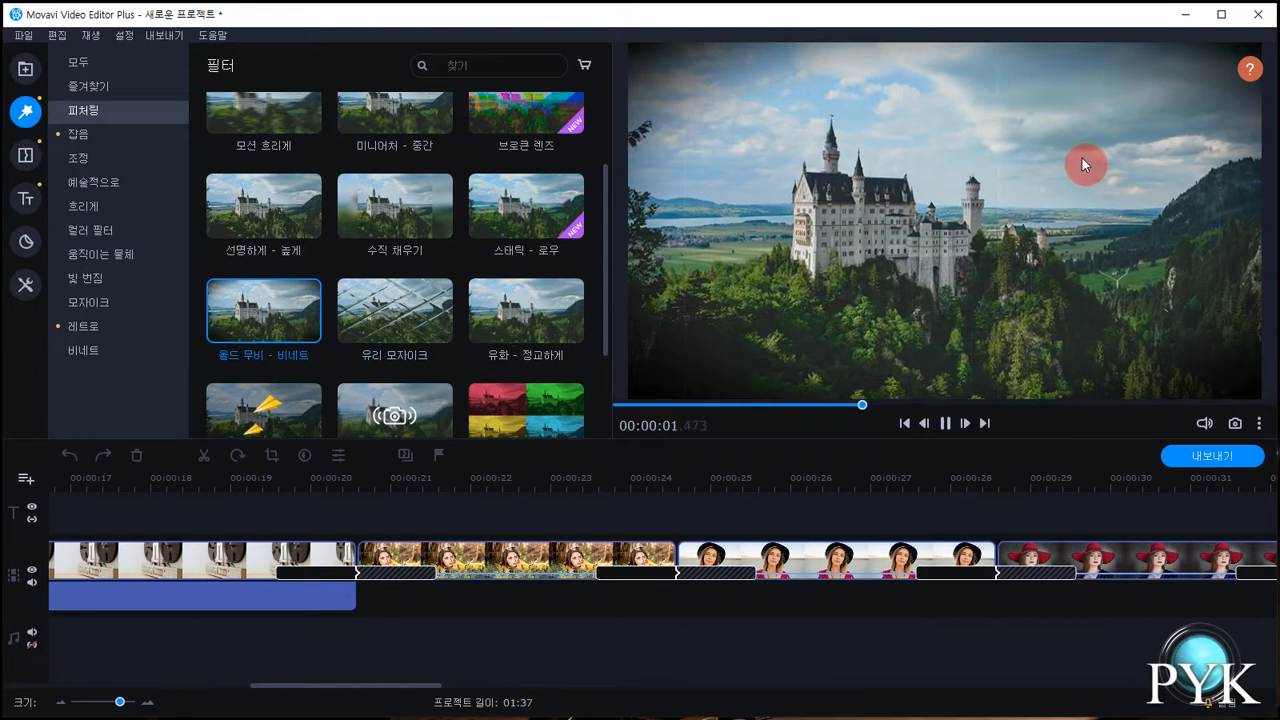
left_click(944, 423)
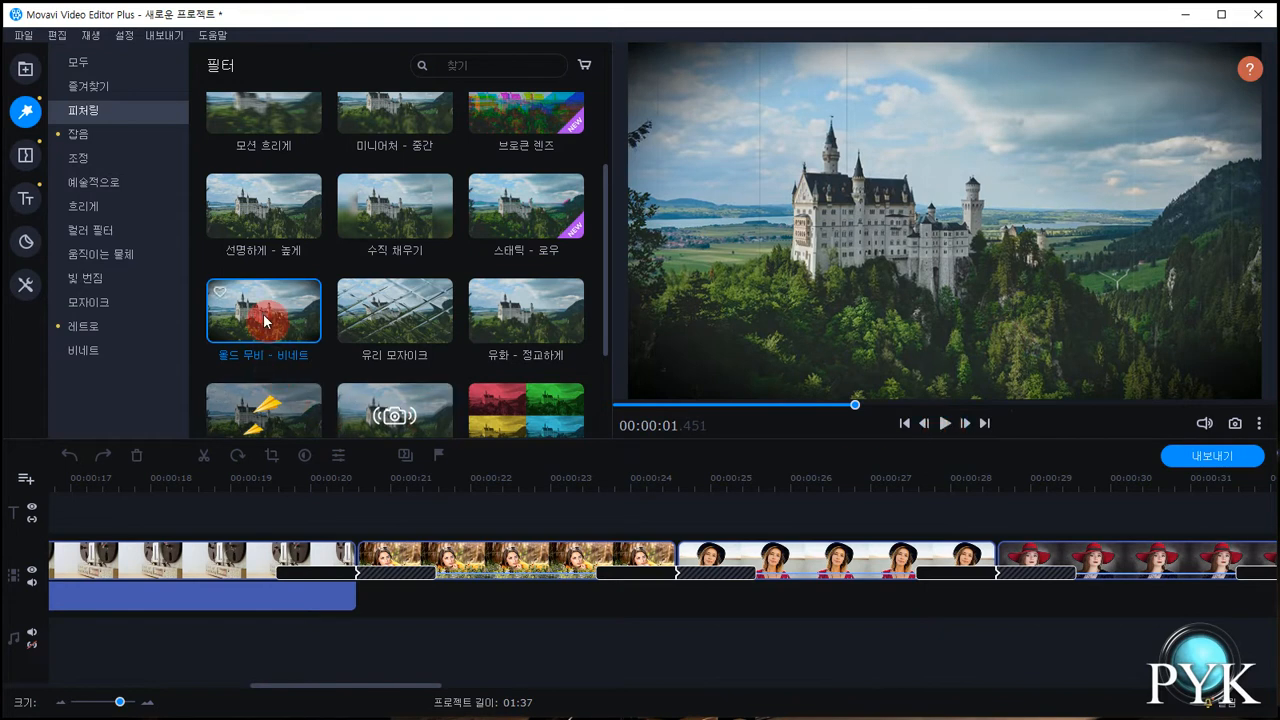
Apply the 올드 무비 - 비네트 filter to the reclining woman's clip just after 00:00:20 and play it back from about 00:00:21
left_click_drag(265, 321, 509, 563)
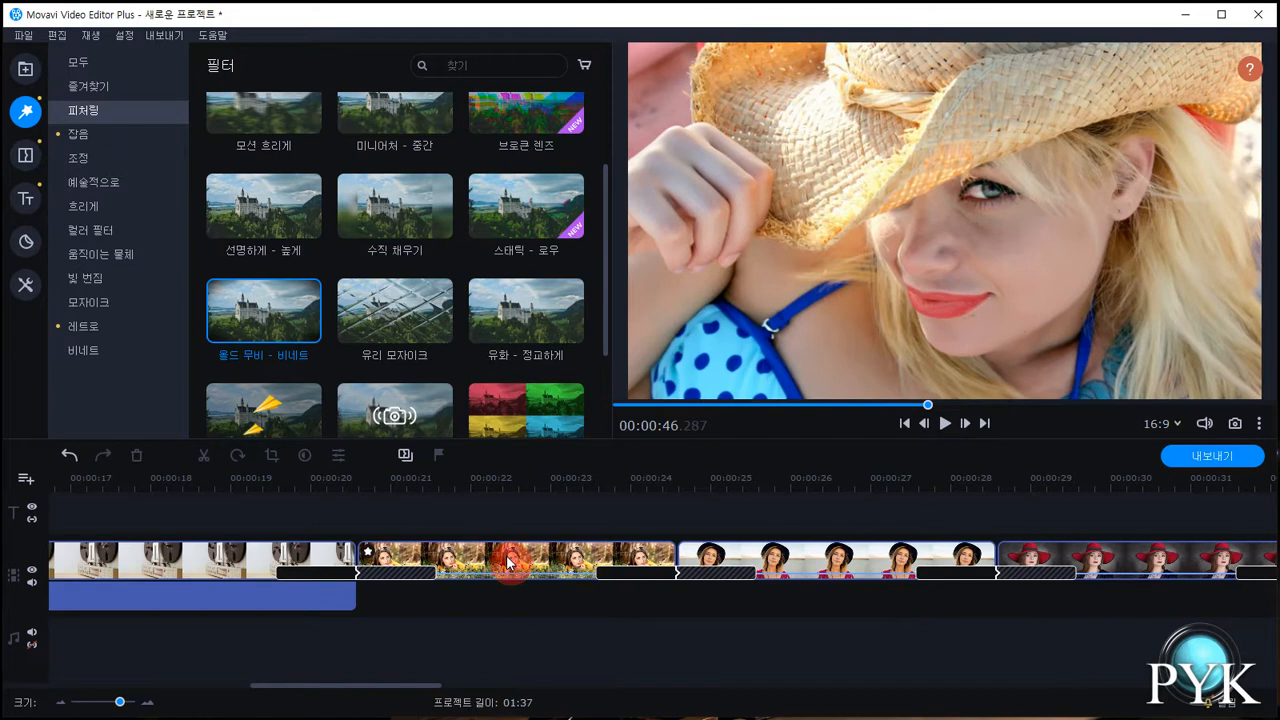
left_click(434, 478)
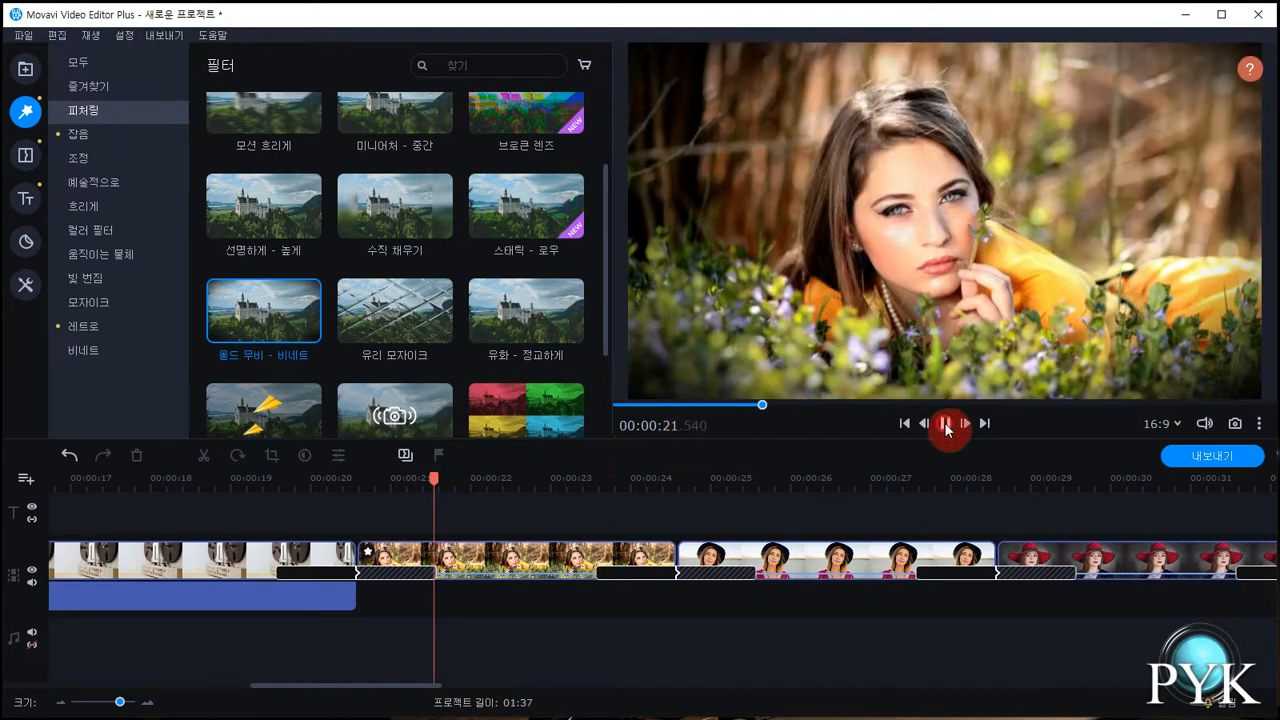
left_click(928, 183)
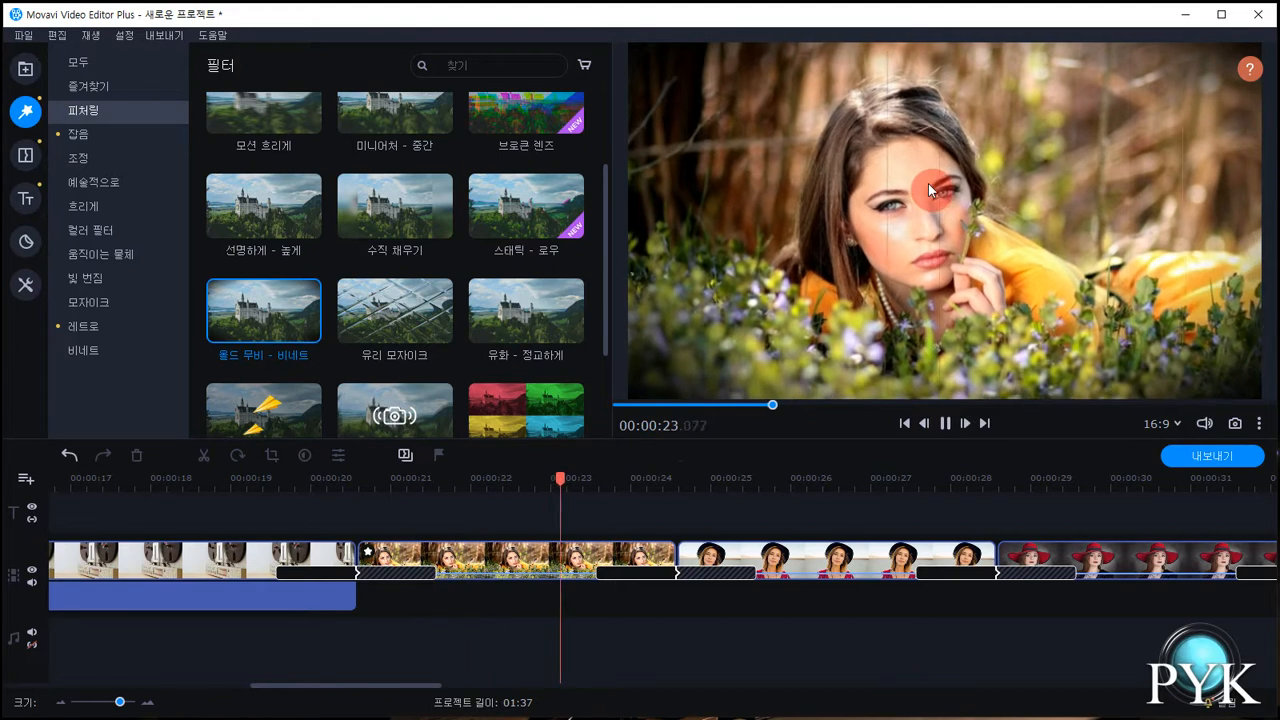
left_click(944, 424)
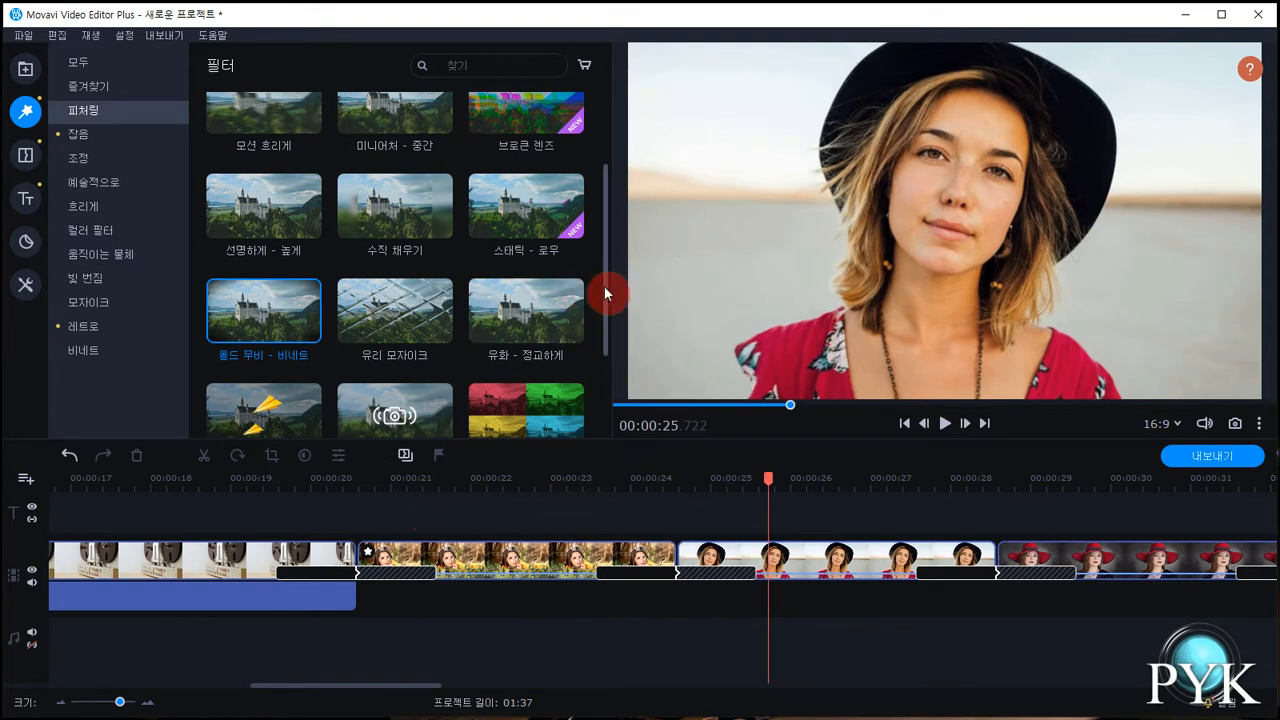
Browse the 잡음 filters and try the 거울 효과 ↕ filter from the 조정 category on the sam-22.jpg clip
left_click_drag(605, 292, 606, 348)
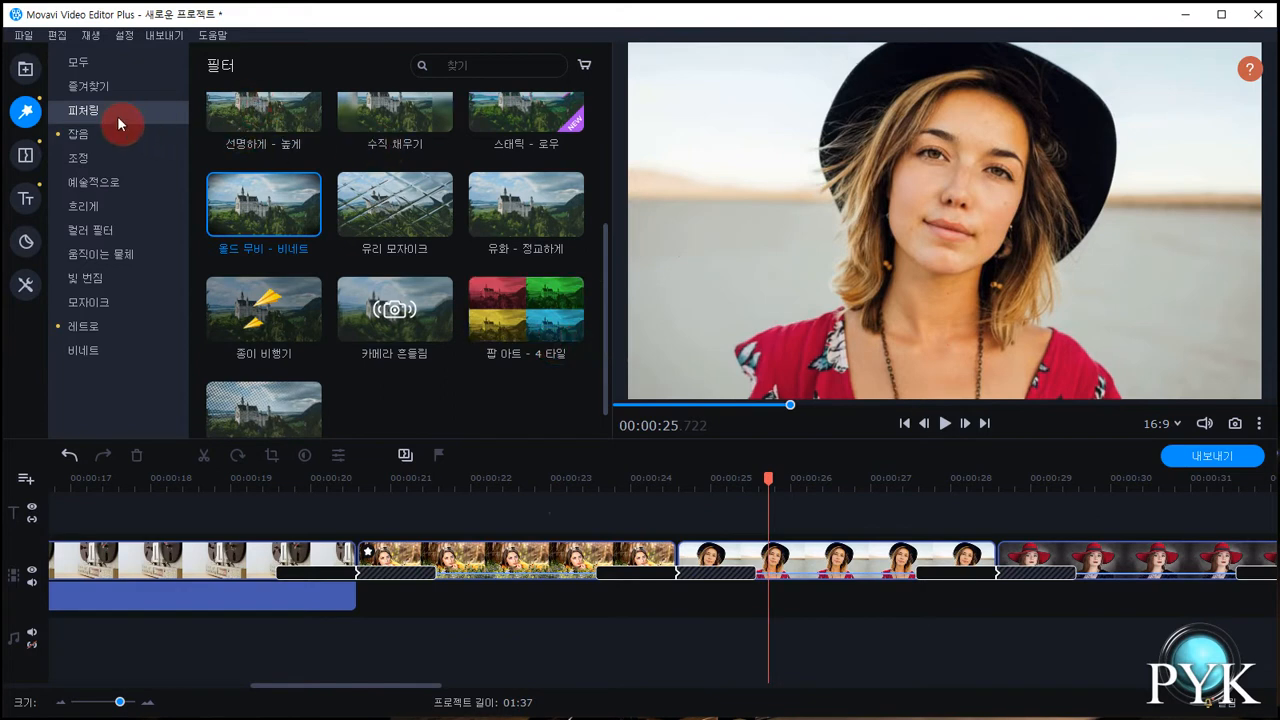
left_click(83, 143)
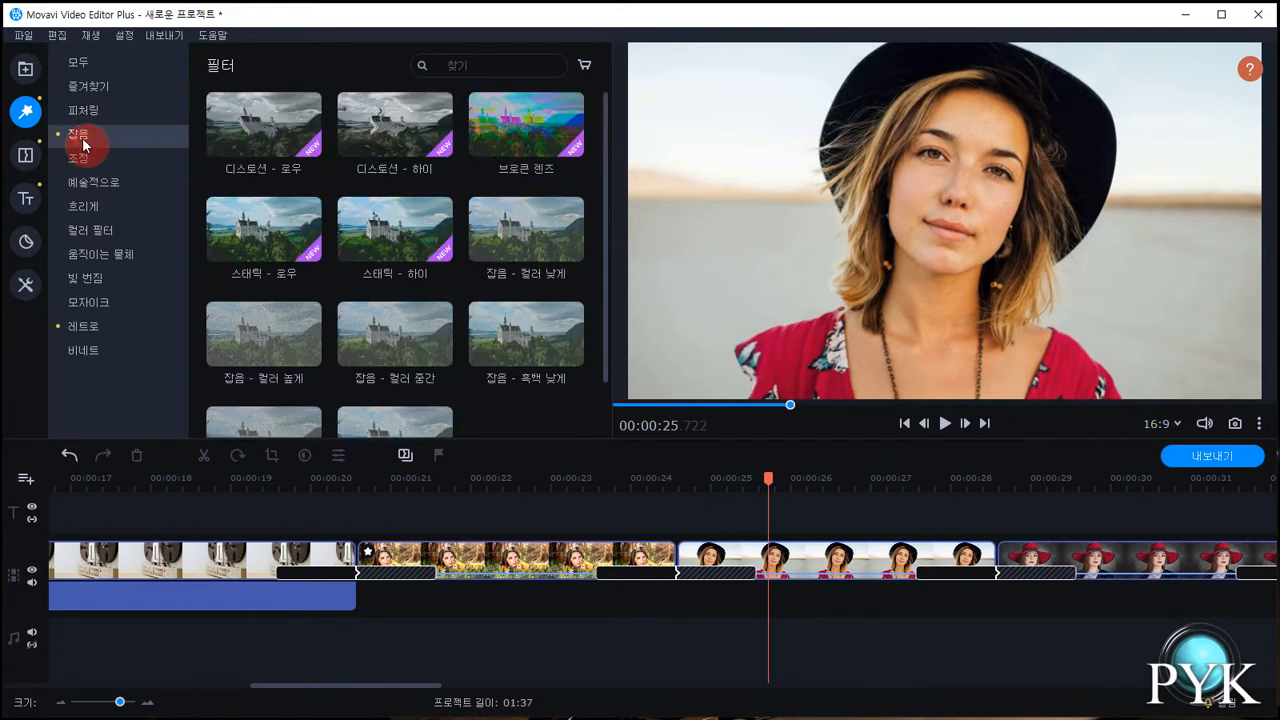
left_click(86, 158)
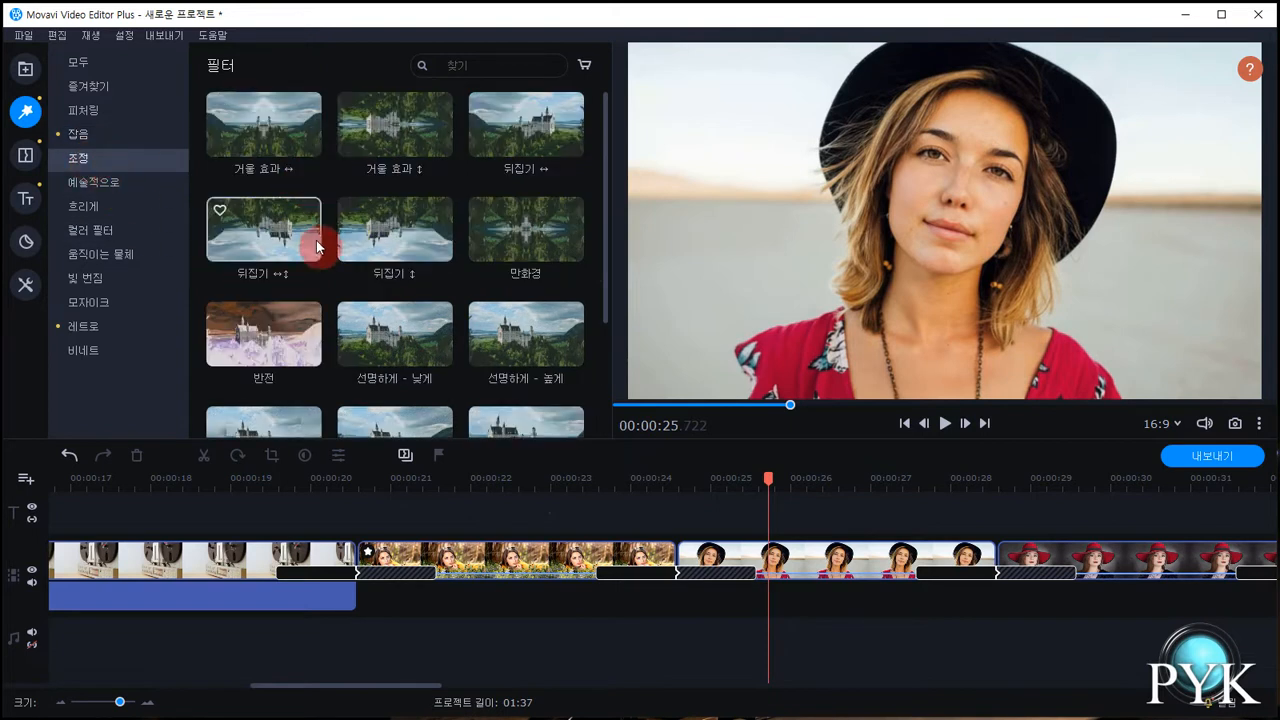
left_click(401, 124)
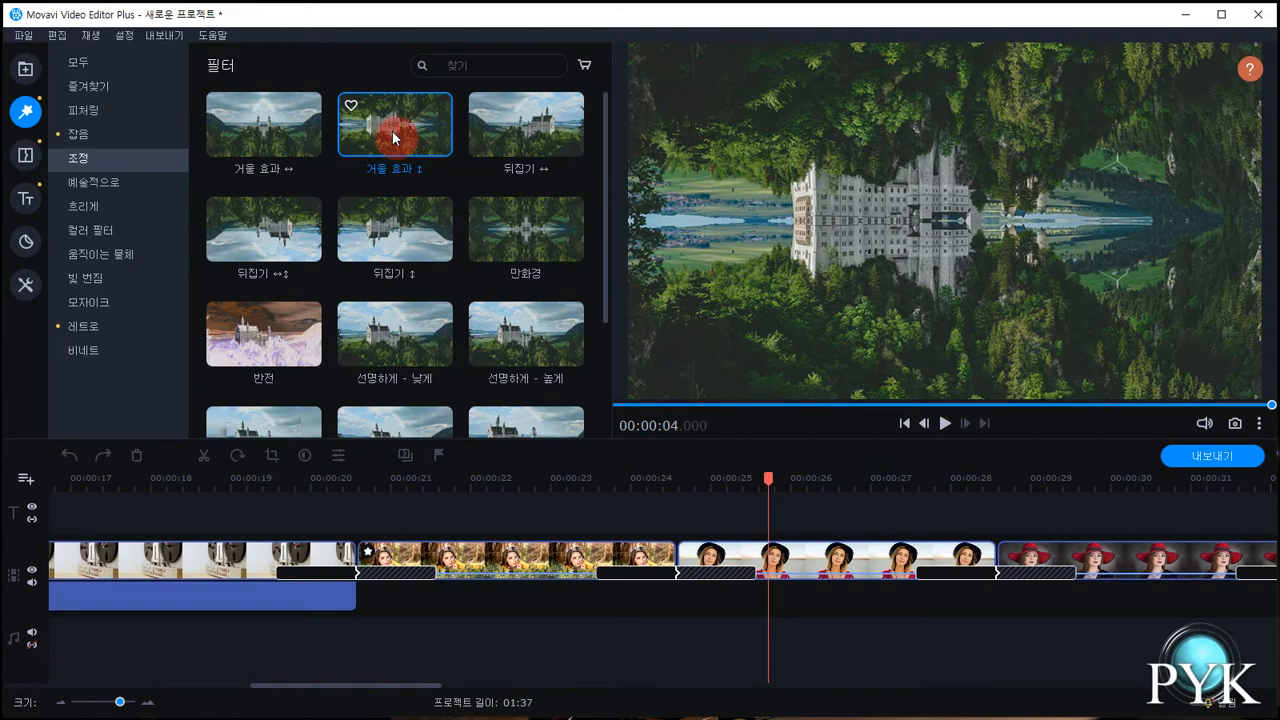
left_click_drag(393, 137, 903, 558)
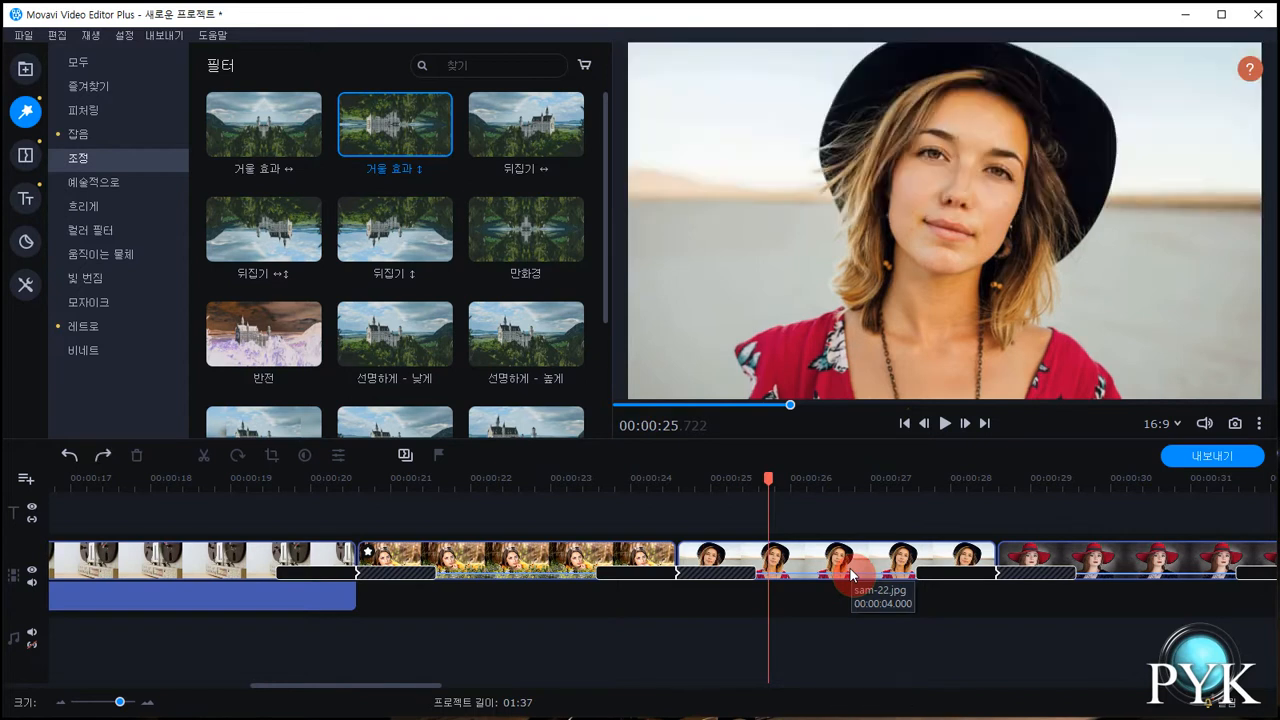
Preview the 선명하게 - 낮게 filter in the 조정 category and look through the 예술적으로 filters
left_click(428, 348)
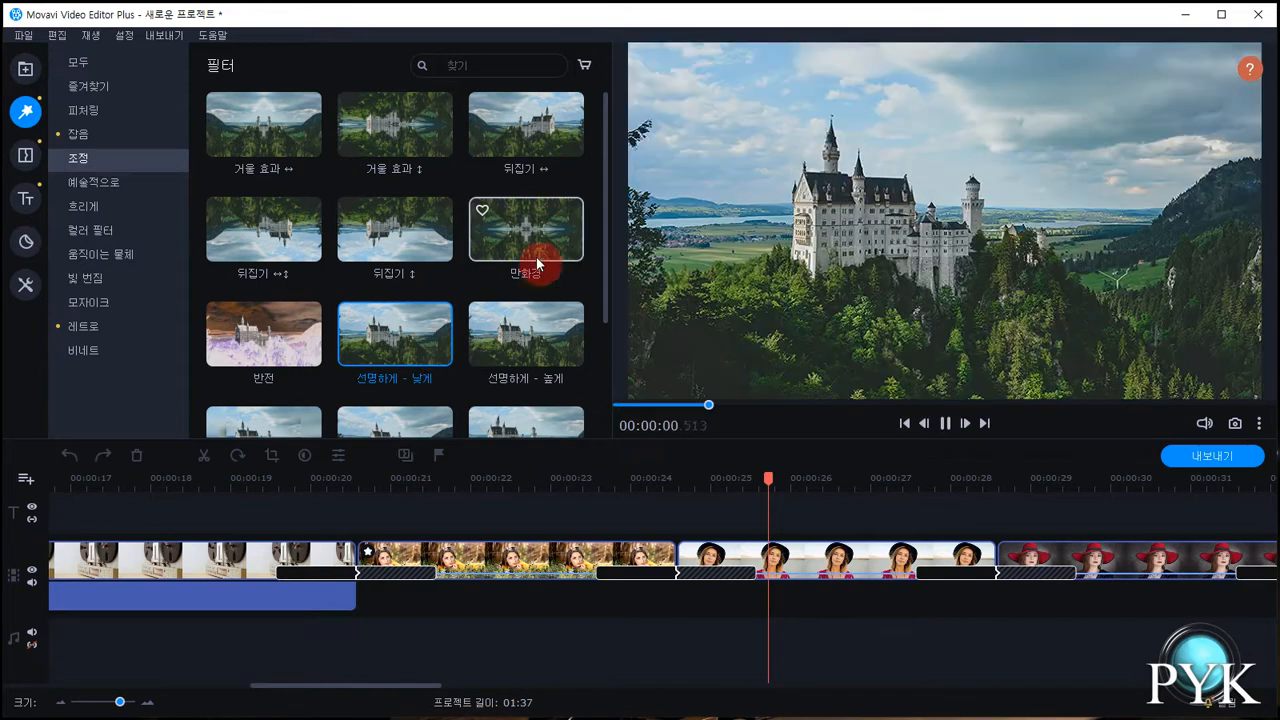
scroll(536, 285, "down", 2)
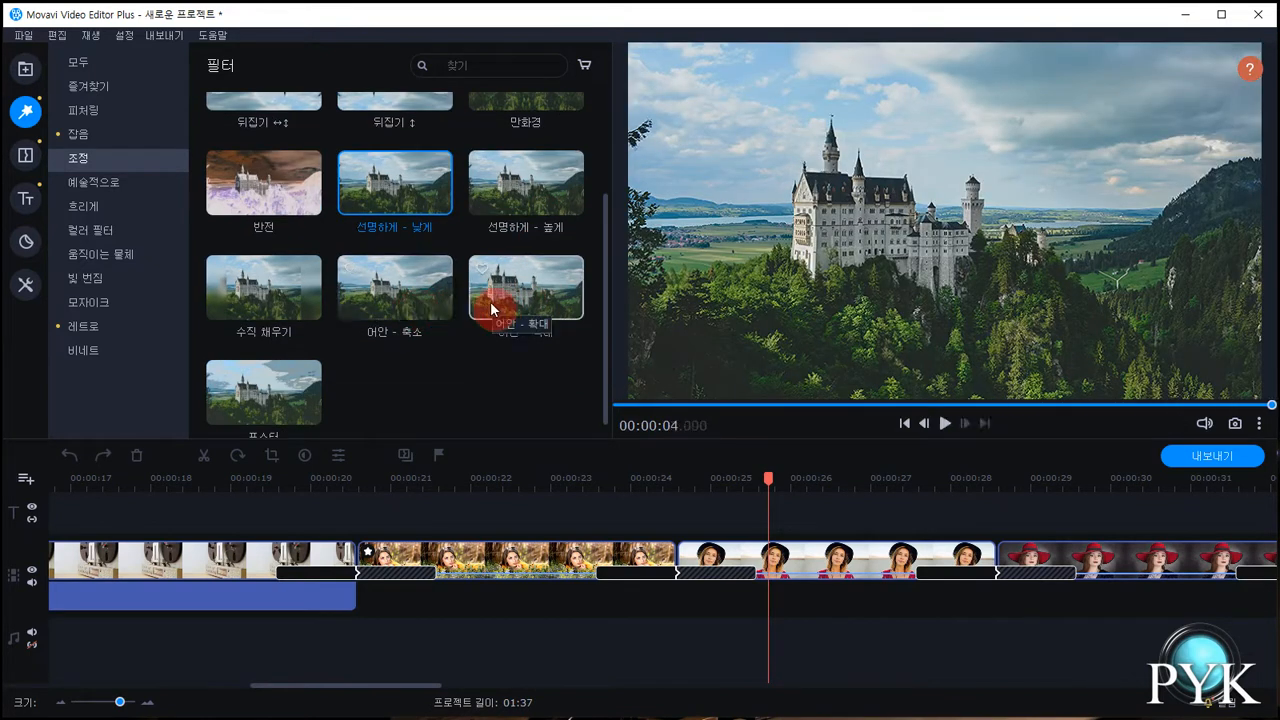
left_click(112, 189)
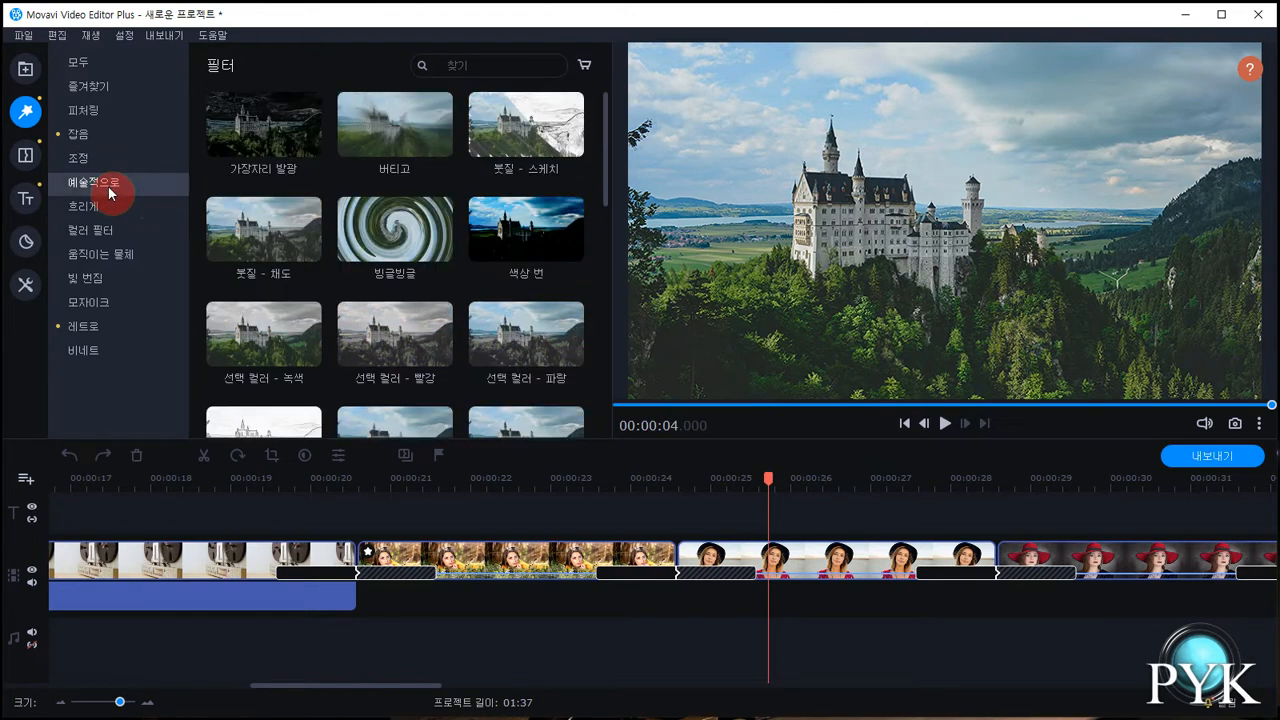
Browse the 흐리게 filters and preview three 흐린 효과 variants, including 나비 and 꽃
left_click(90, 213)
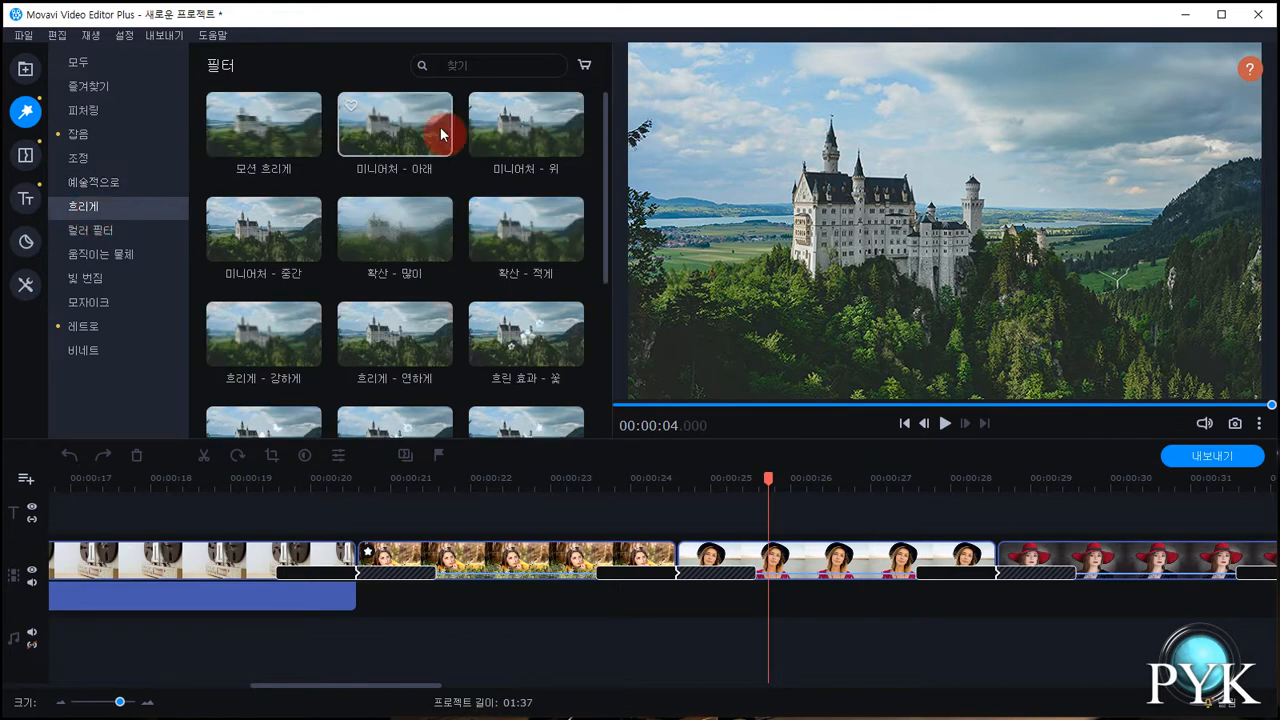
scroll(542, 222, "down", 3)
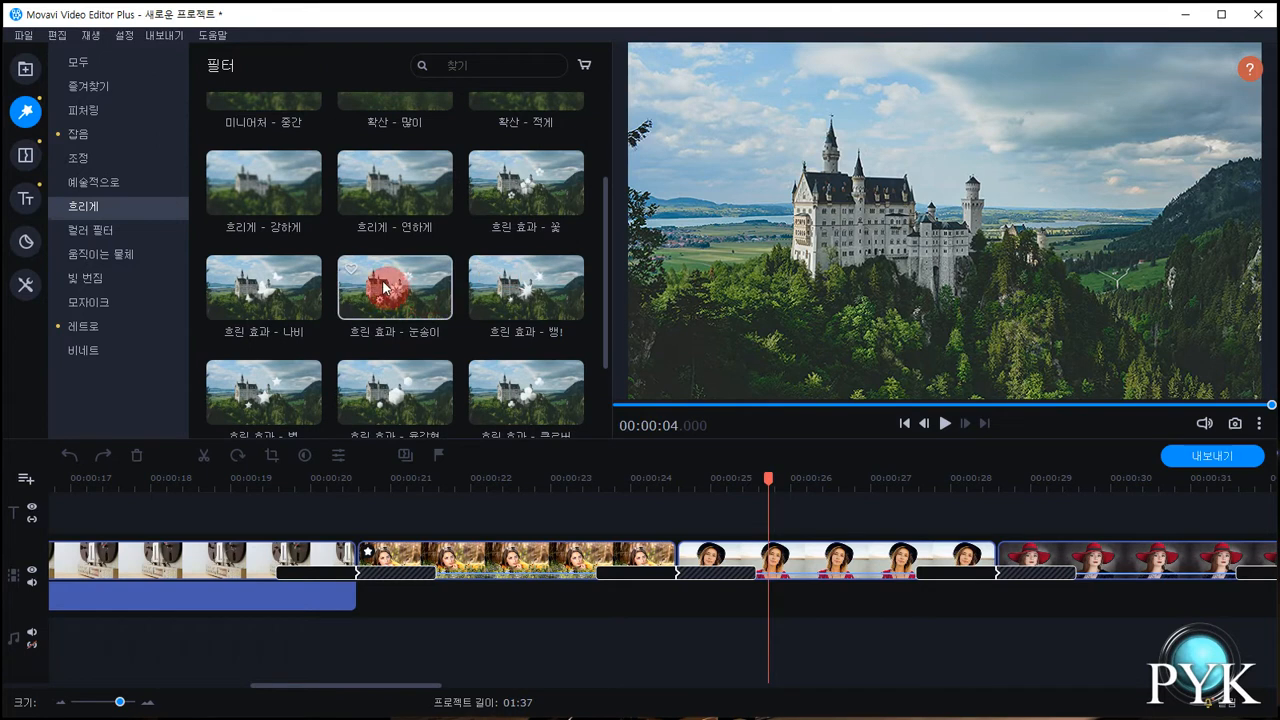
left_click(268, 295)
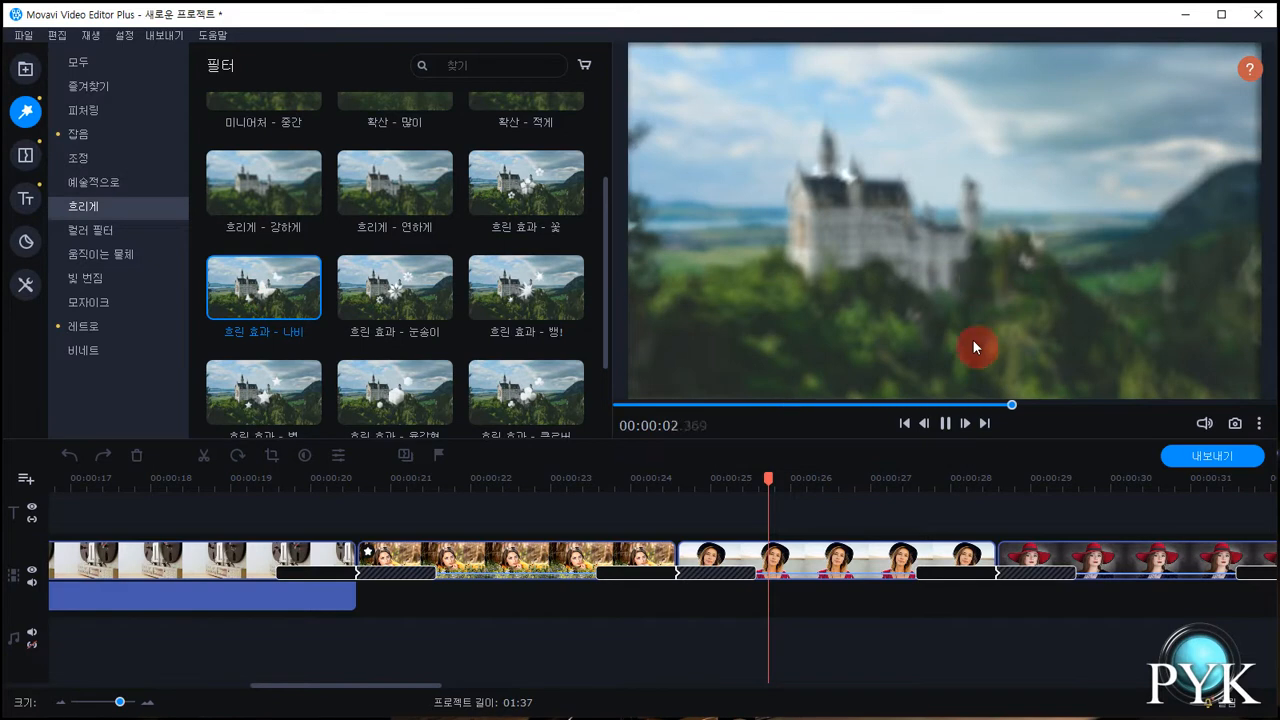
left_click(546, 209)
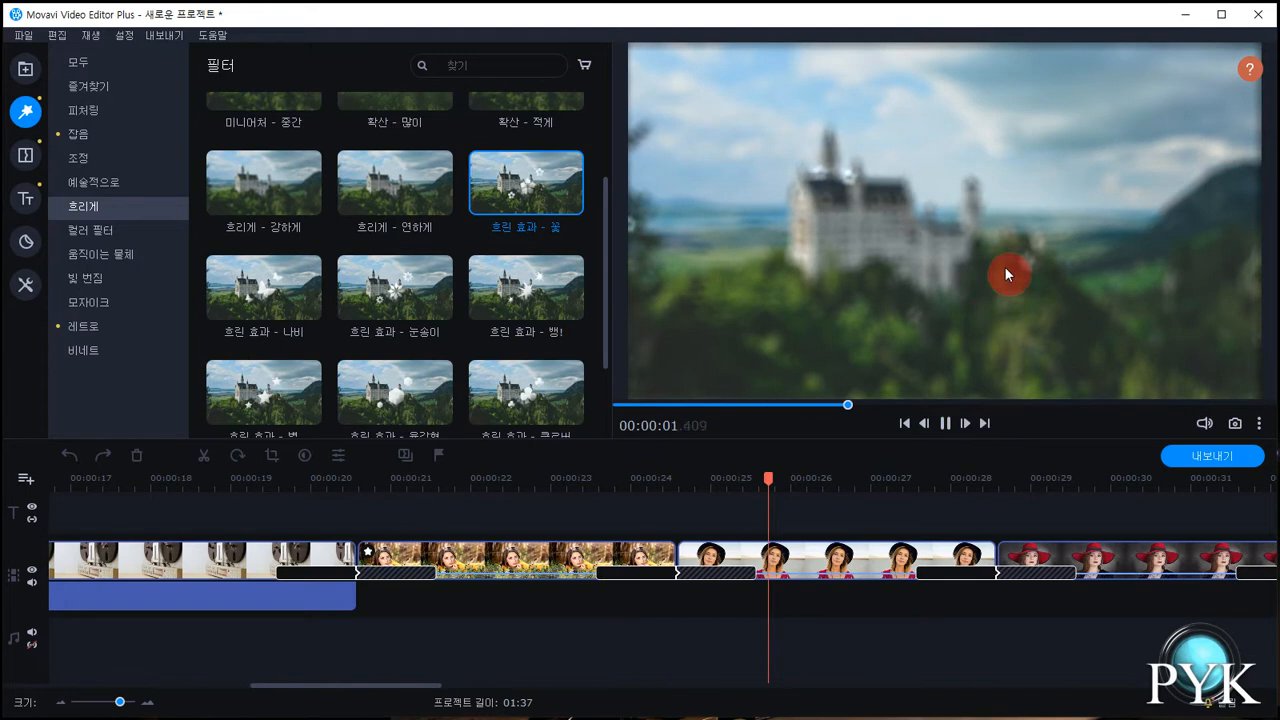
left_click(523, 287)
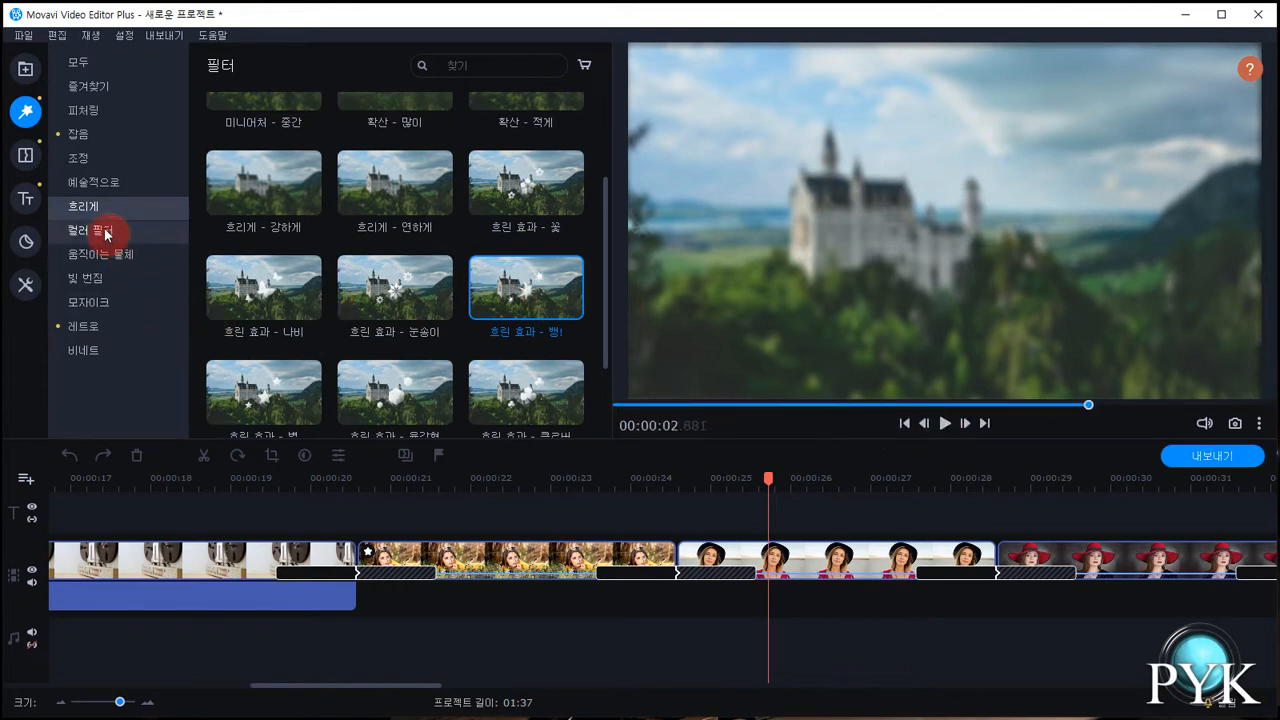
Look through the 컬러 필터 category and preview the 눈송이 2 and 벚꽃 filters among the 움직이는 물체 effects
left_click(92, 229)
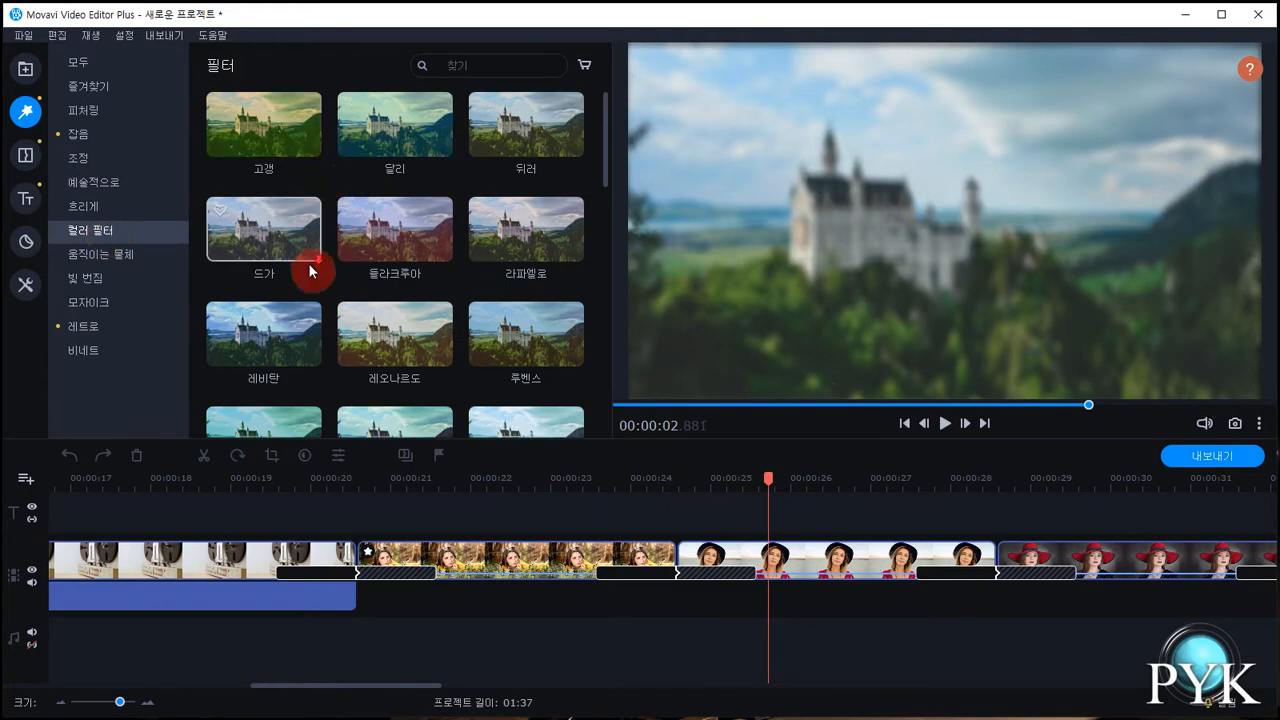
left_click(128, 259)
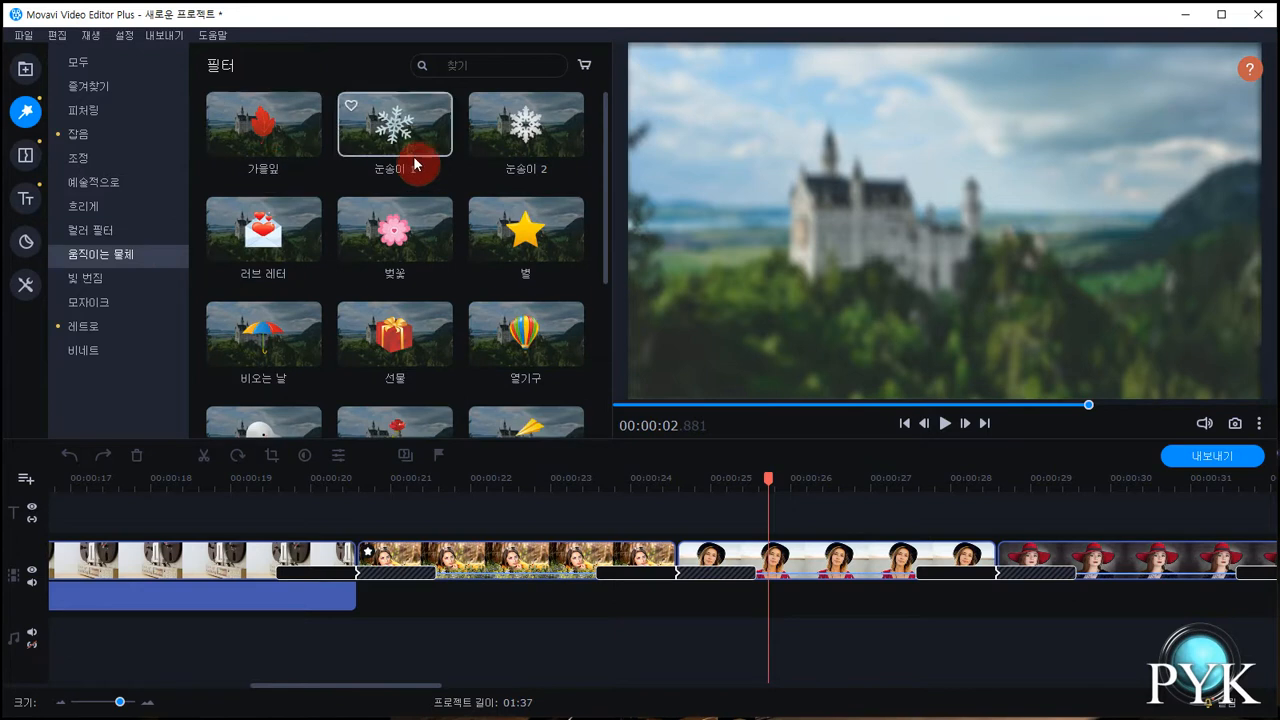
left_click(560, 147)
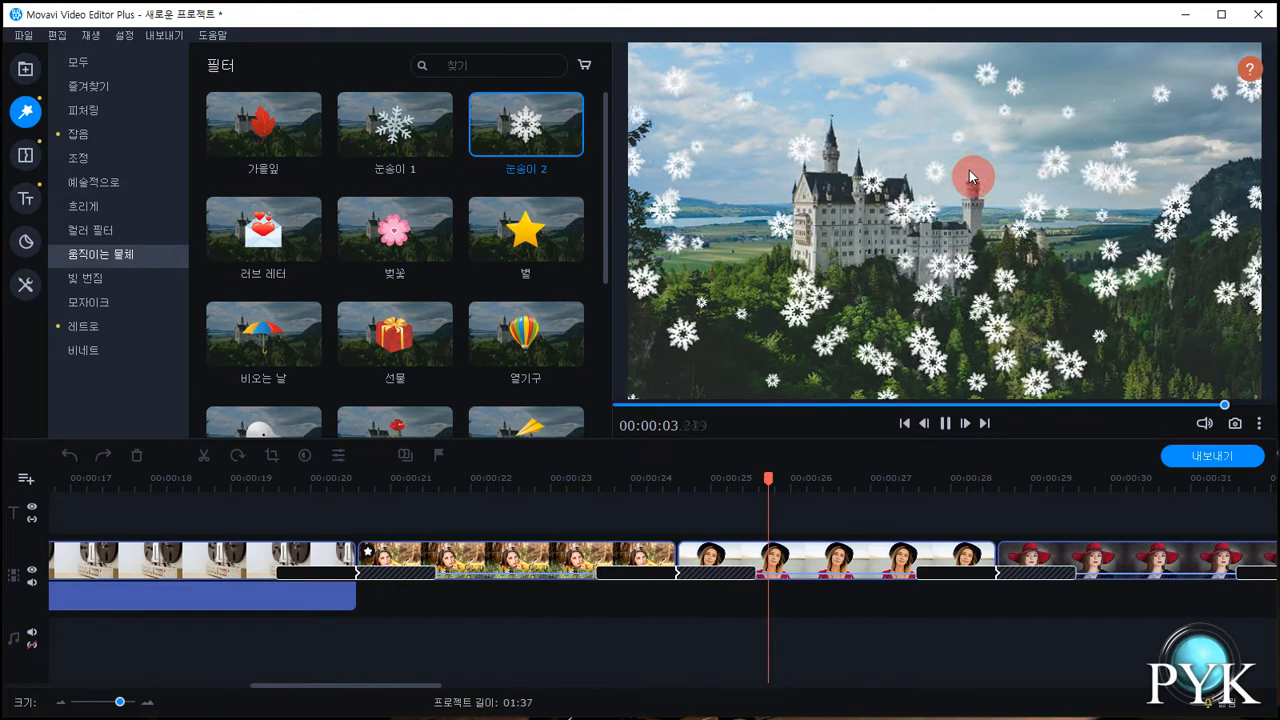
left_click(403, 240)
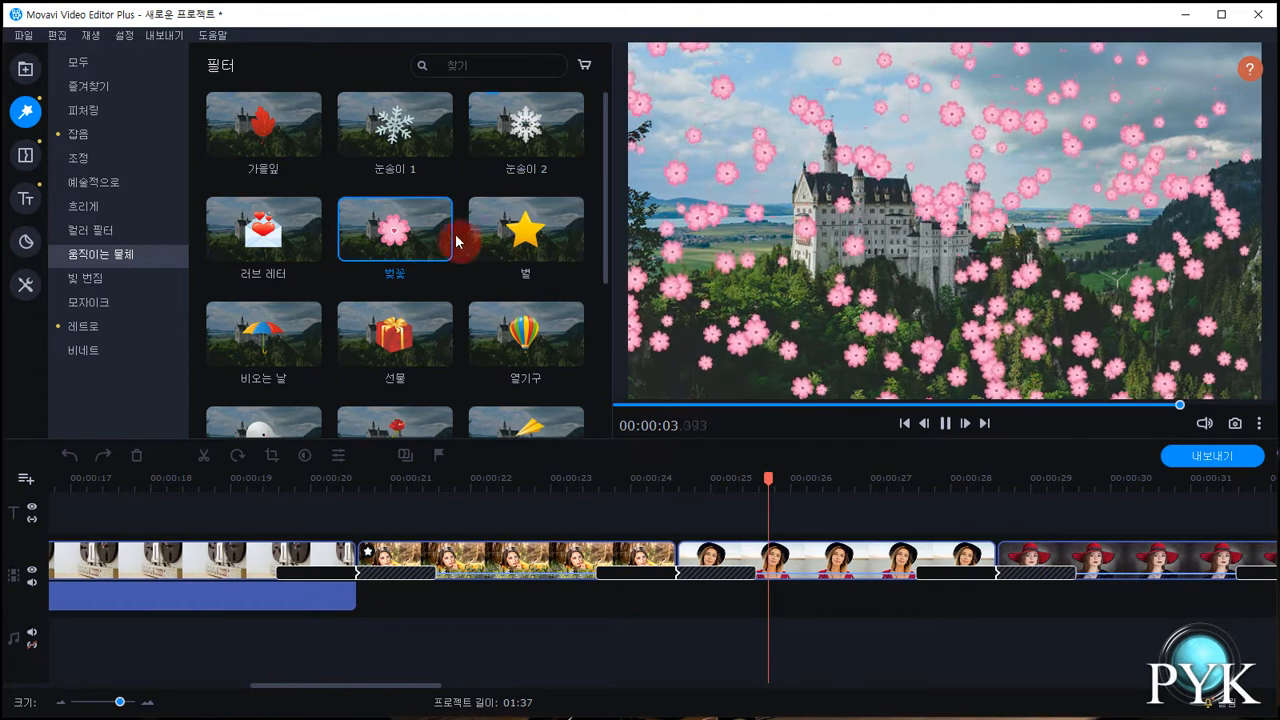
left_click(392, 230)
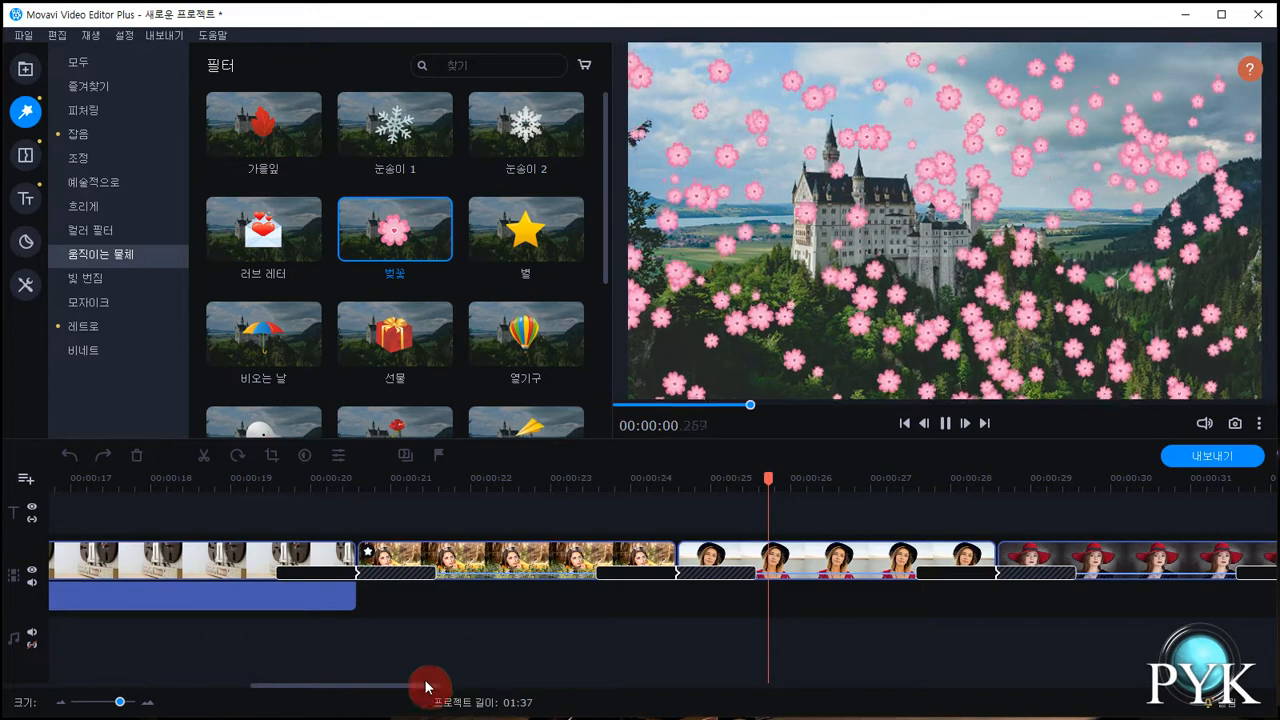
left_click(942, 428)
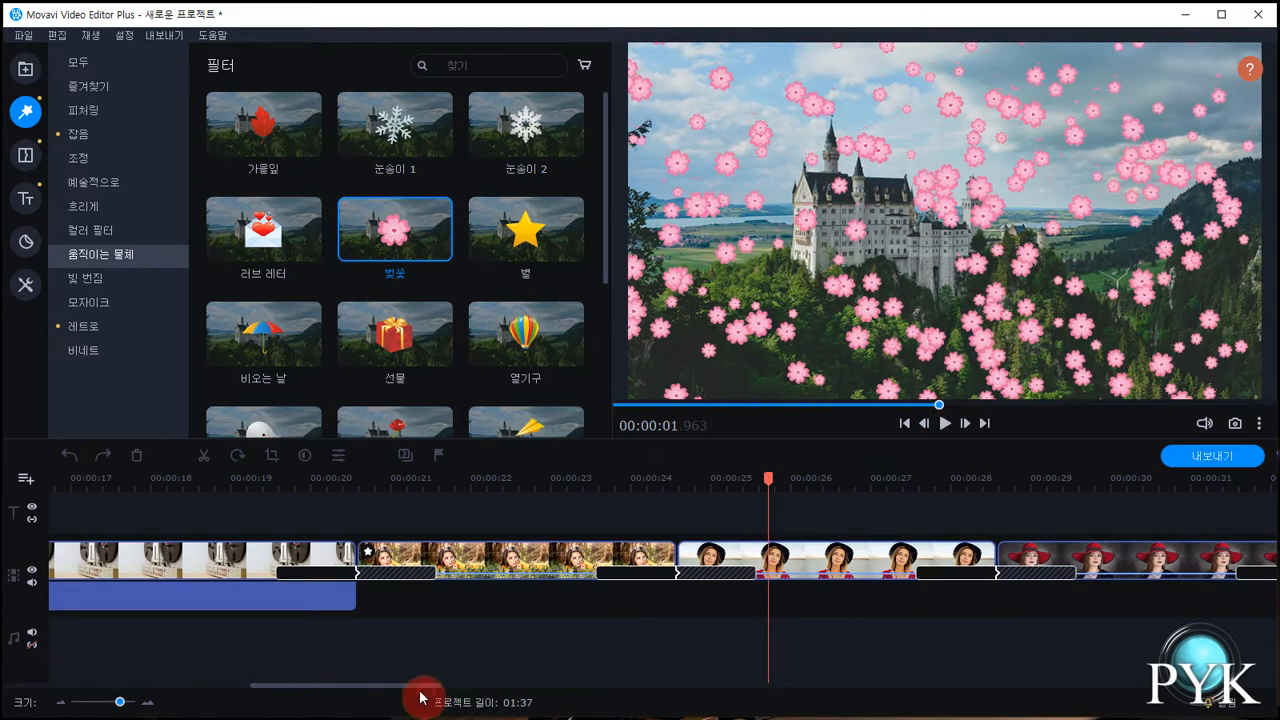
Apply the 벚꽃 filter to the clip of the woman in the white hooded coat, play it back, and reapply the filter
left_click_drag(420, 690, 672, 703)
left_click_drag(413, 237, 431, 570)
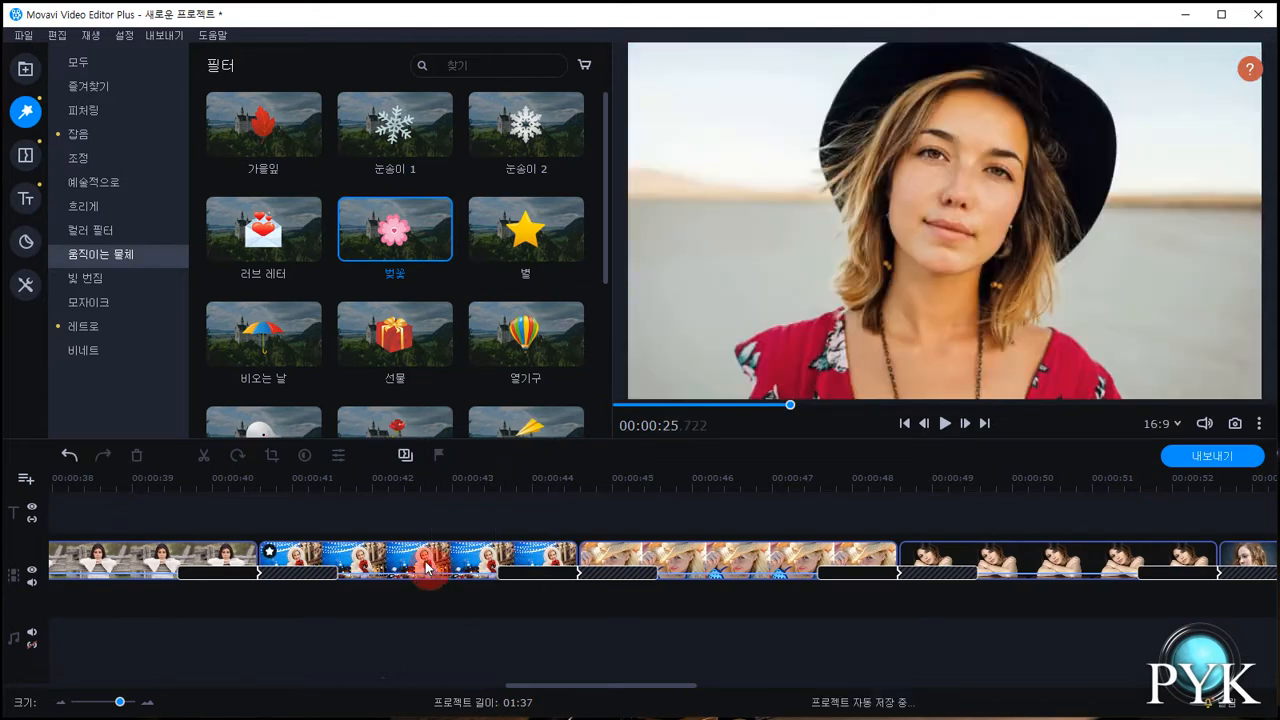
left_click(269, 481)
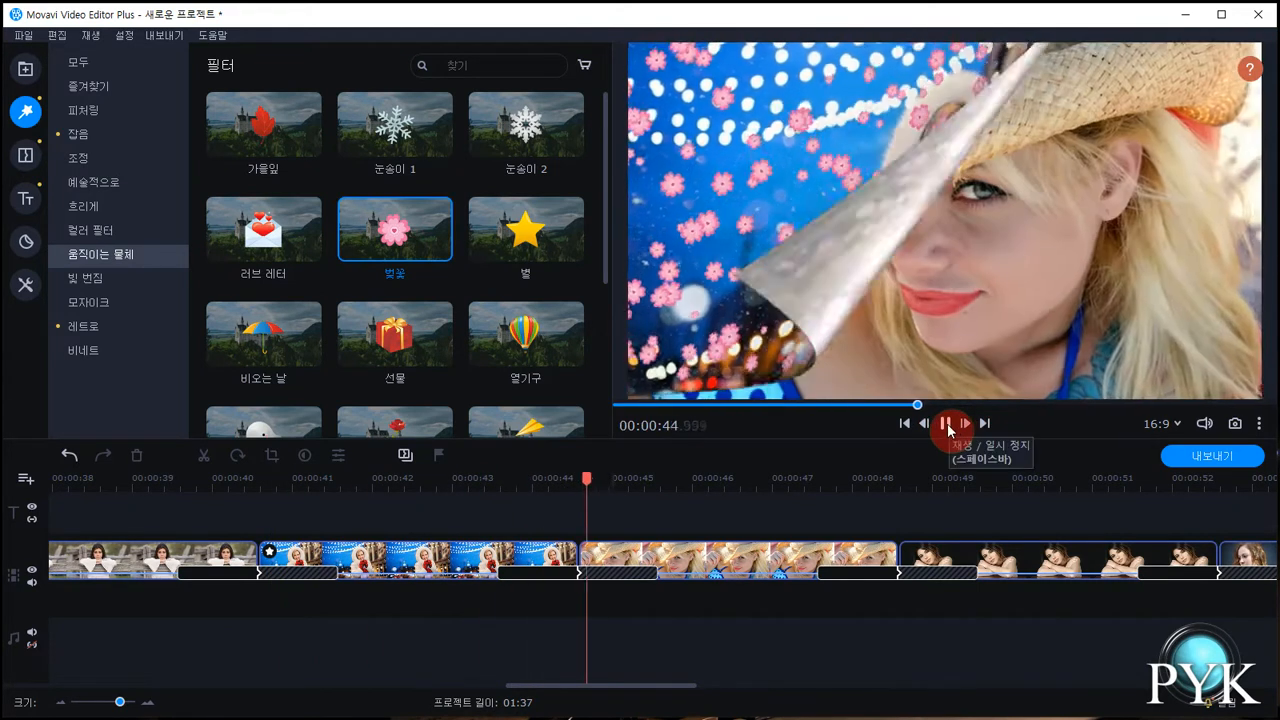
left_click(946, 423)
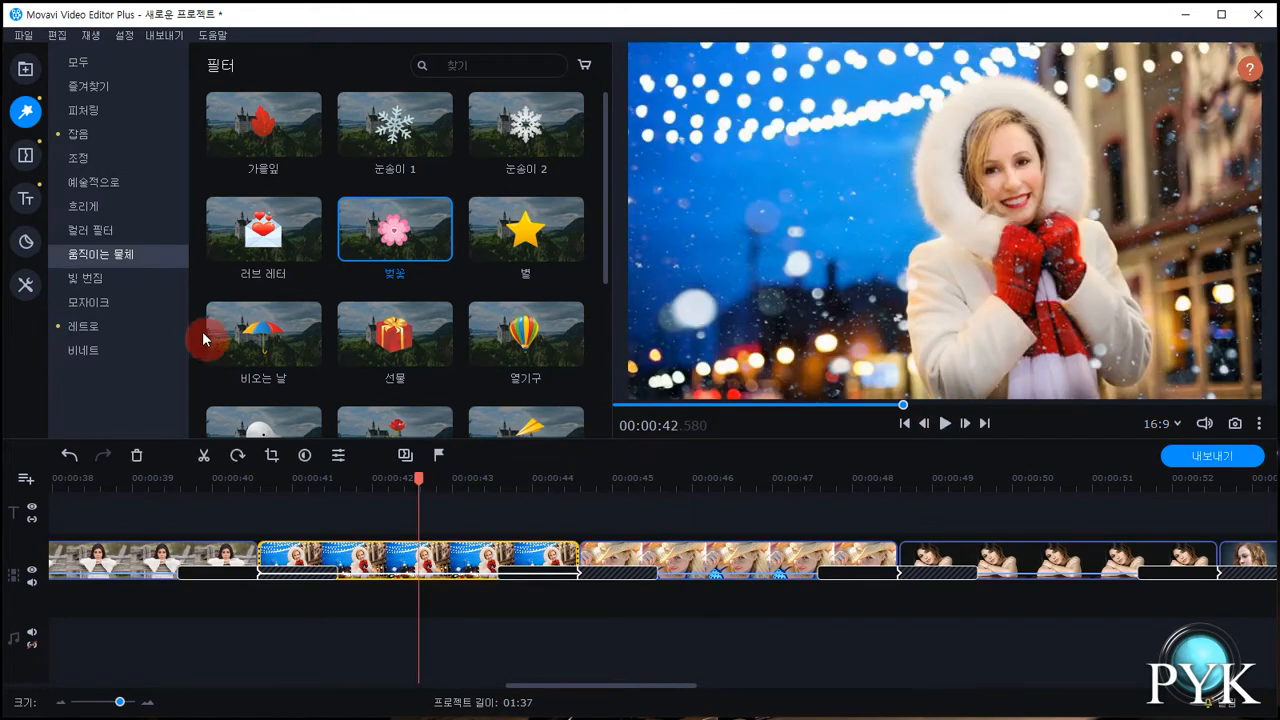
left_click_drag(380, 250, 383, 604)
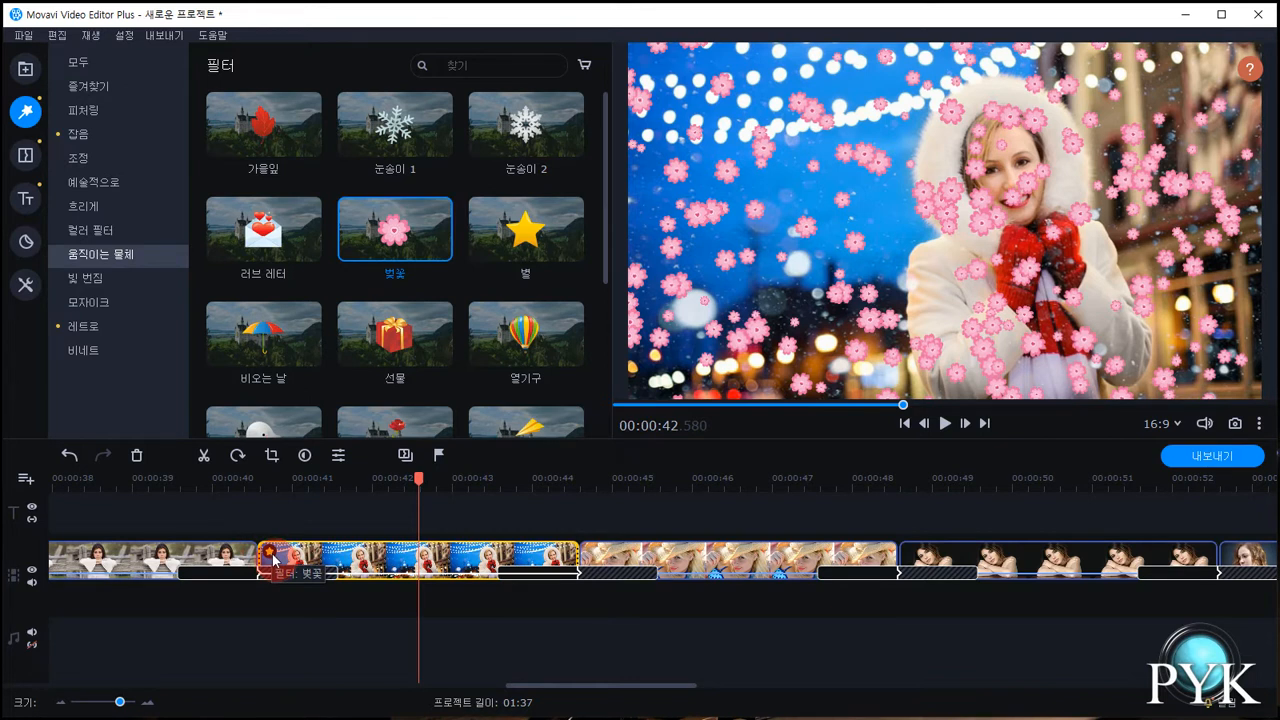
Lower the 벚꽃 filter's intensity on the hooded woman's clip to 41% and set its fade-in and fade-out to 1.00 second each
left_click(271, 556)
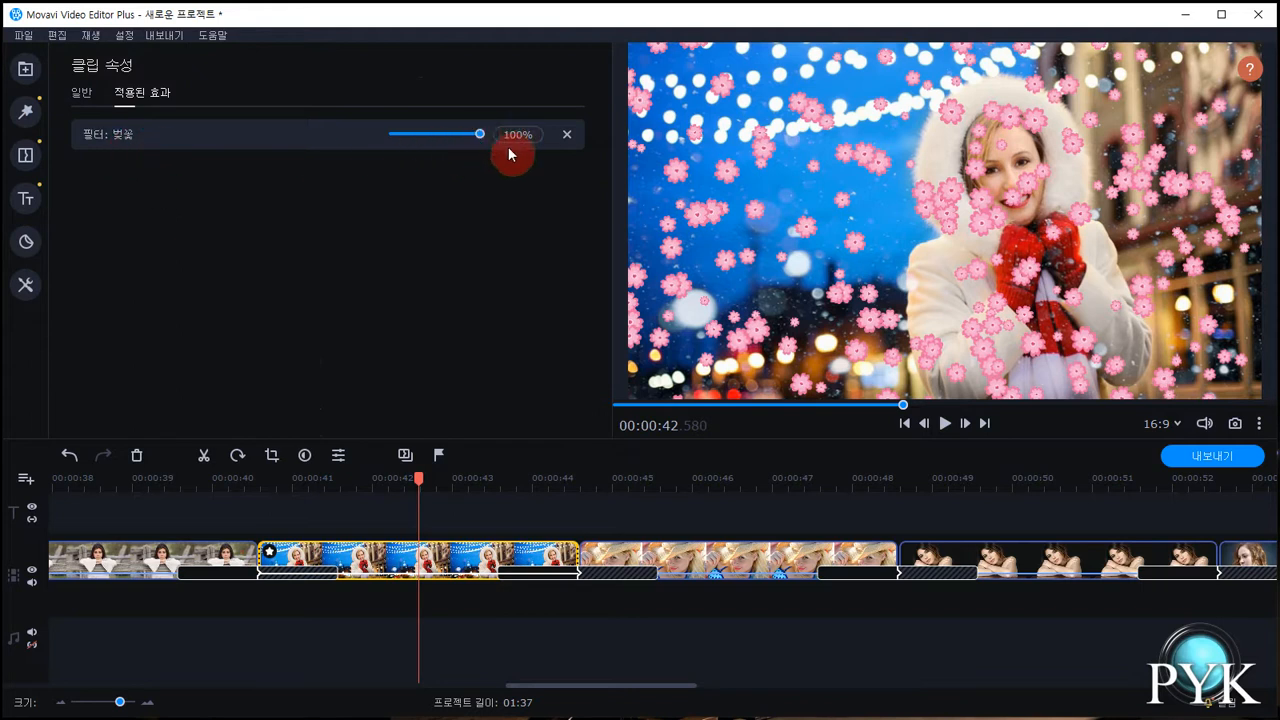
left_click_drag(479, 142, 434, 142)
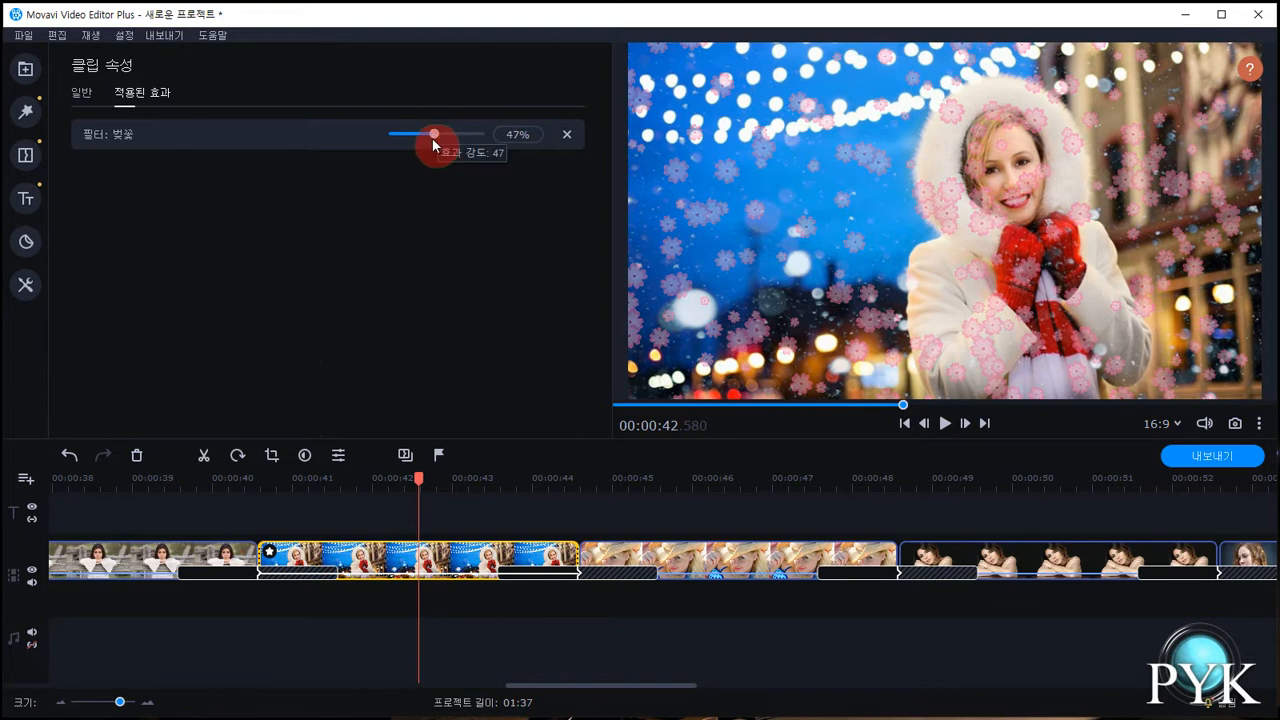
mouse_move(435, 140)
left_mouse_down()
mouse_move(418, 142)
mouse_move(432, 151)
left_mouse_up()
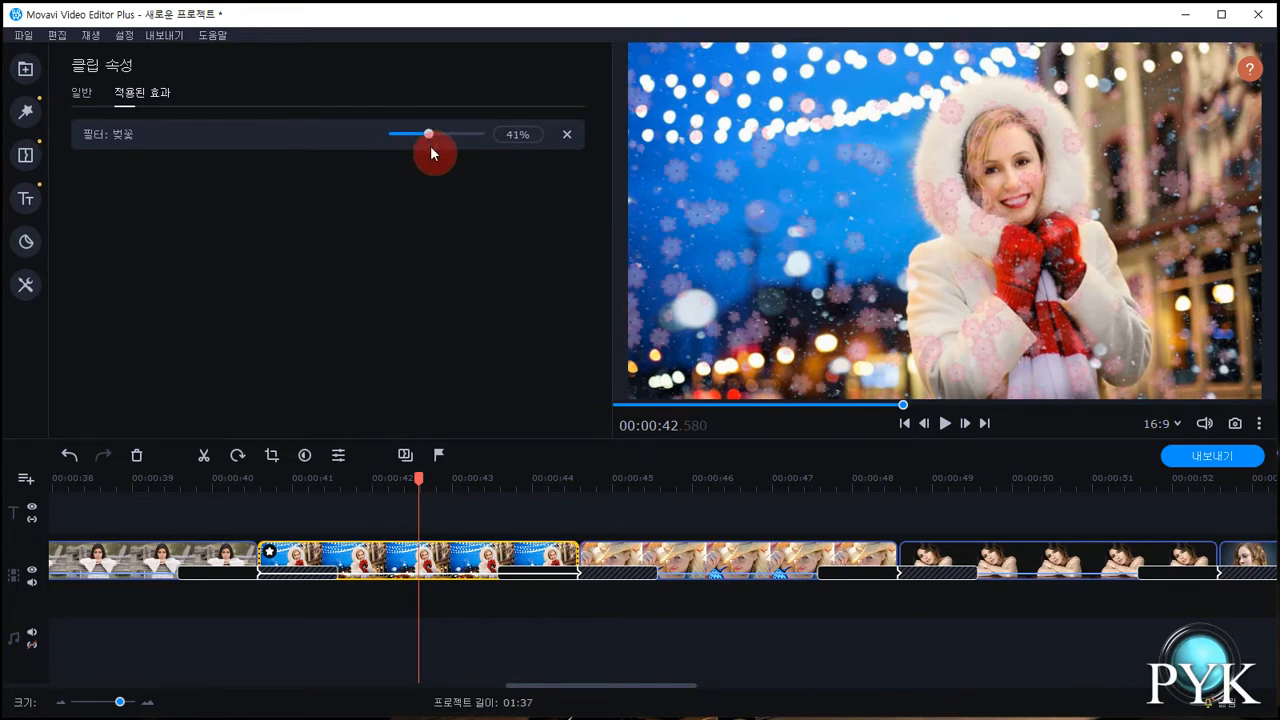
left_click(80, 95)
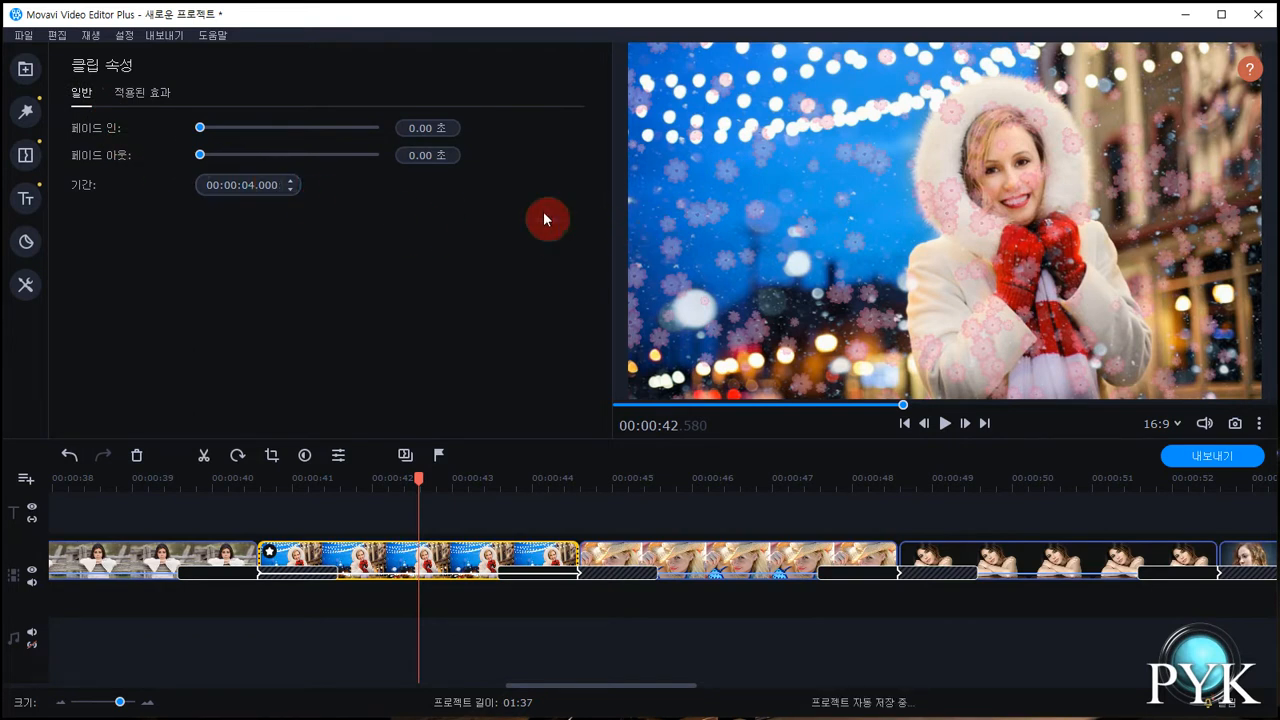
left_click_drag(204, 131, 212, 162)
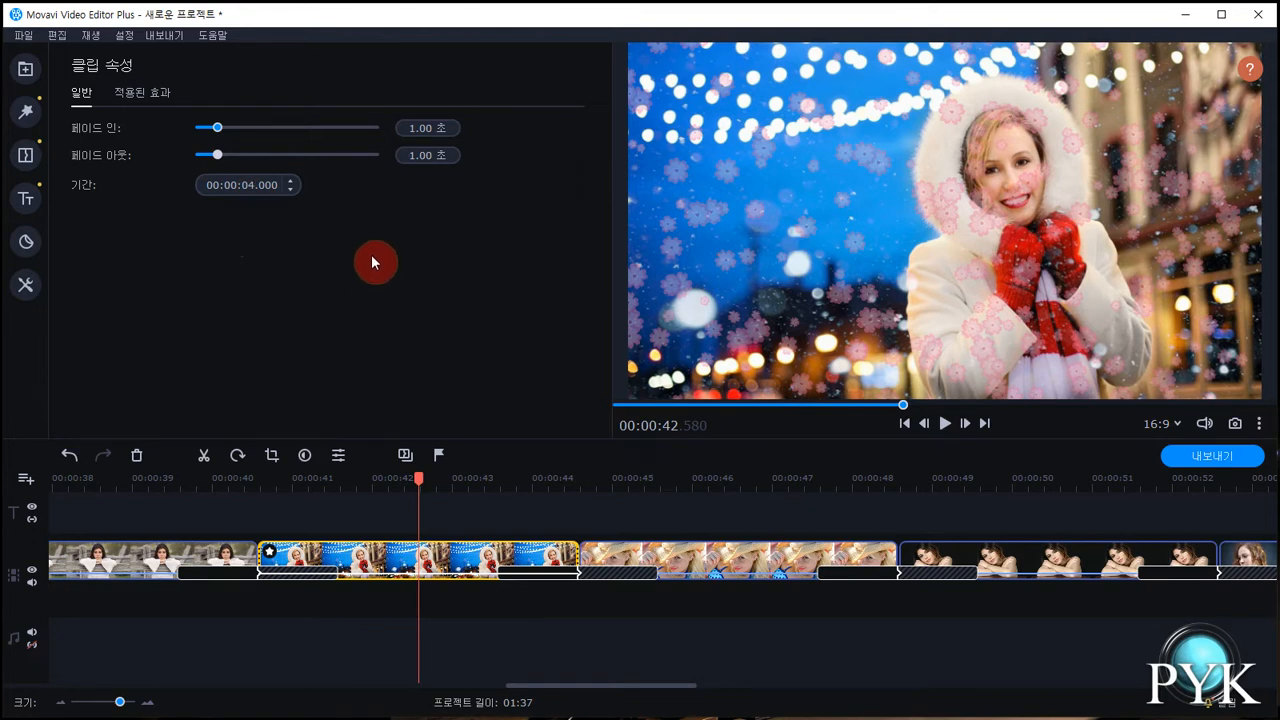
Open the 예술적으로 transitions and preview the 부서짐 - 크게 transition
left_click(28, 156)
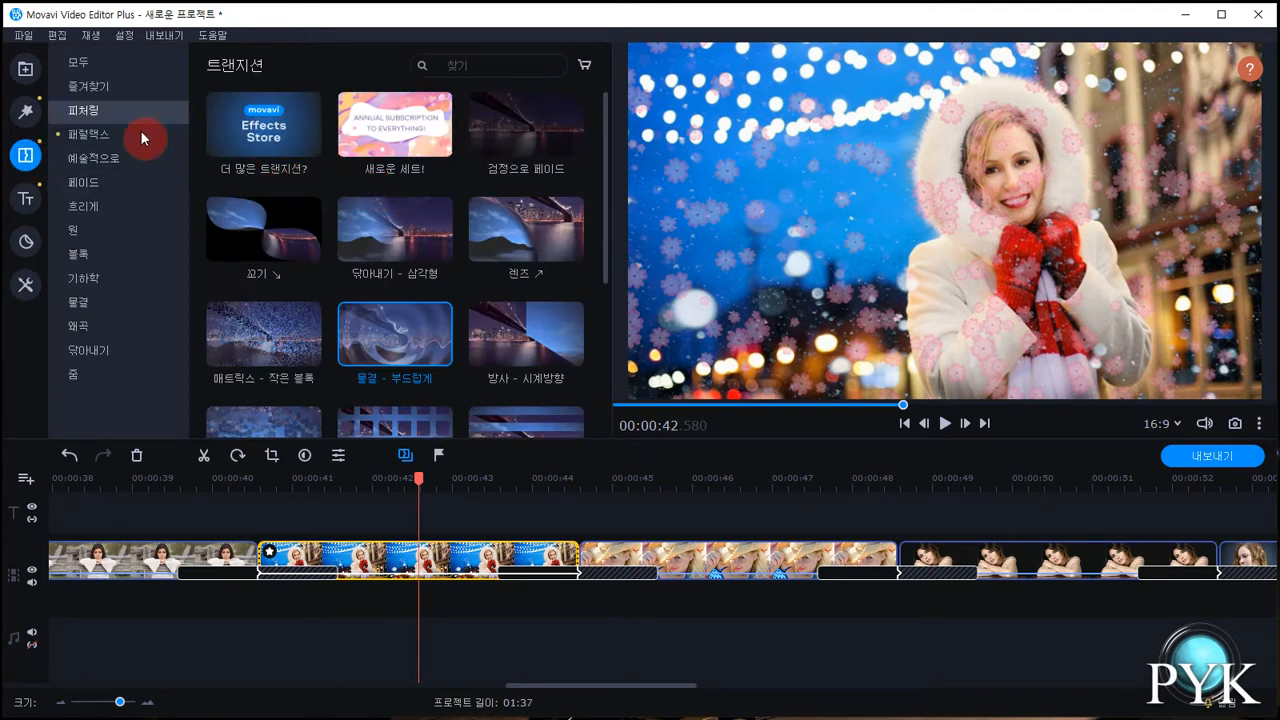
left_click(115, 160)
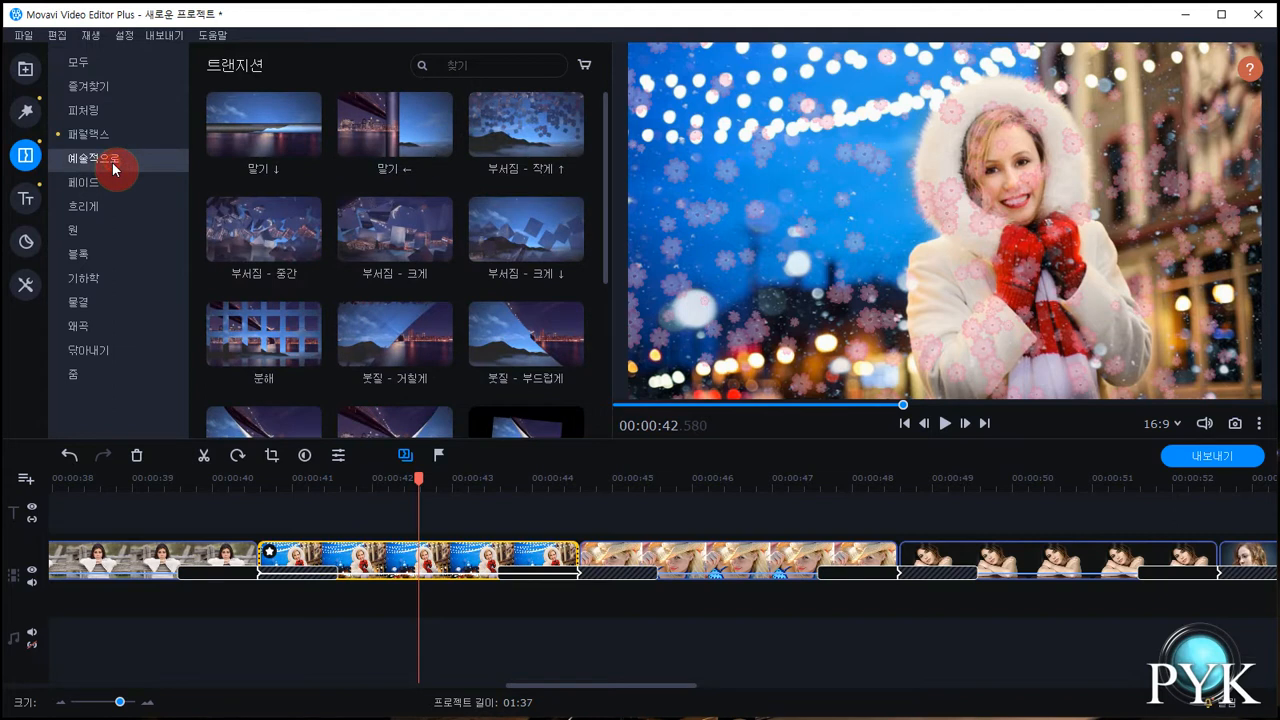
left_click(390, 238)
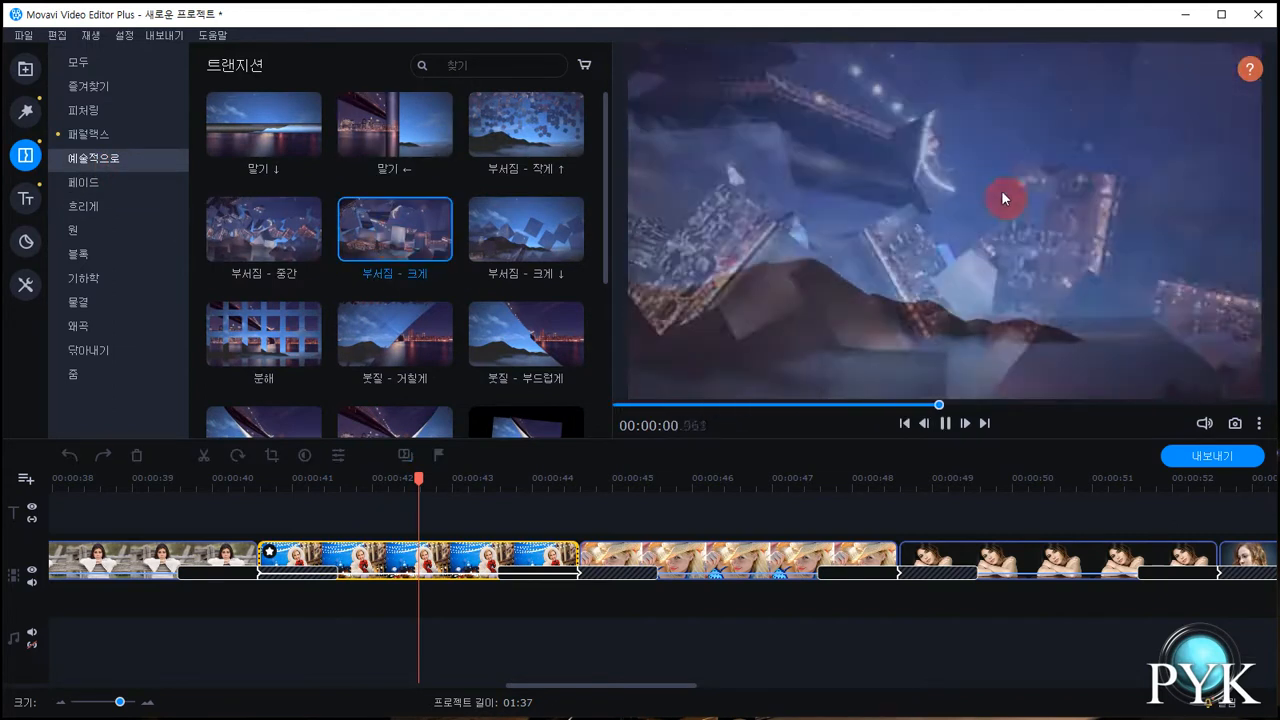
Preview the 붓질 - 부드럽게 transition and the 문지르기 ↑ transition from the 페이드 category
left_click(535, 346)
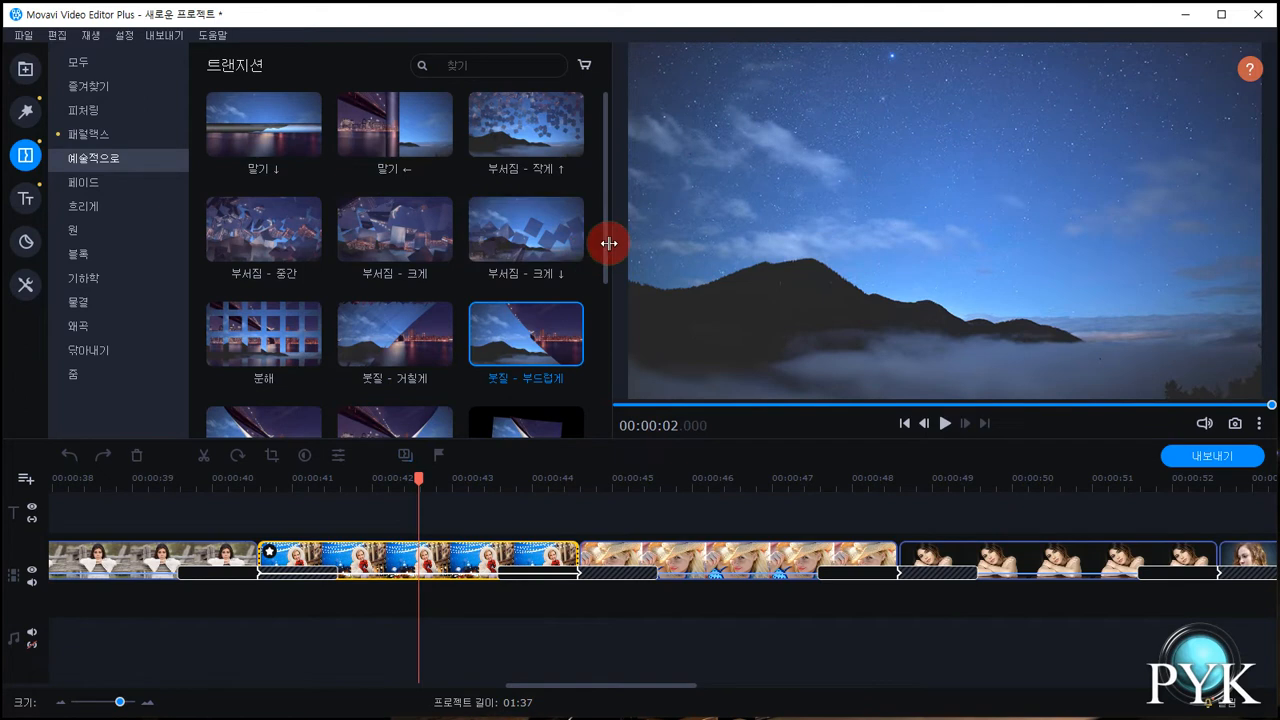
left_click(122, 197)
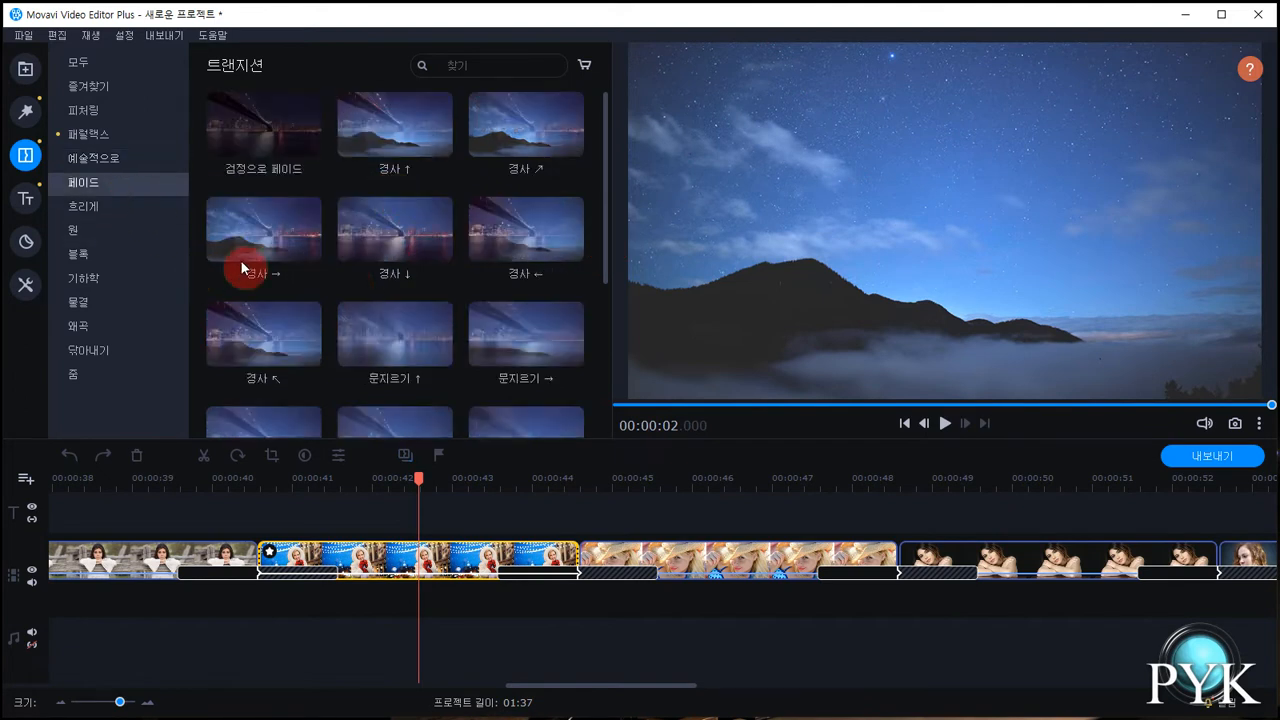
left_click(411, 325)
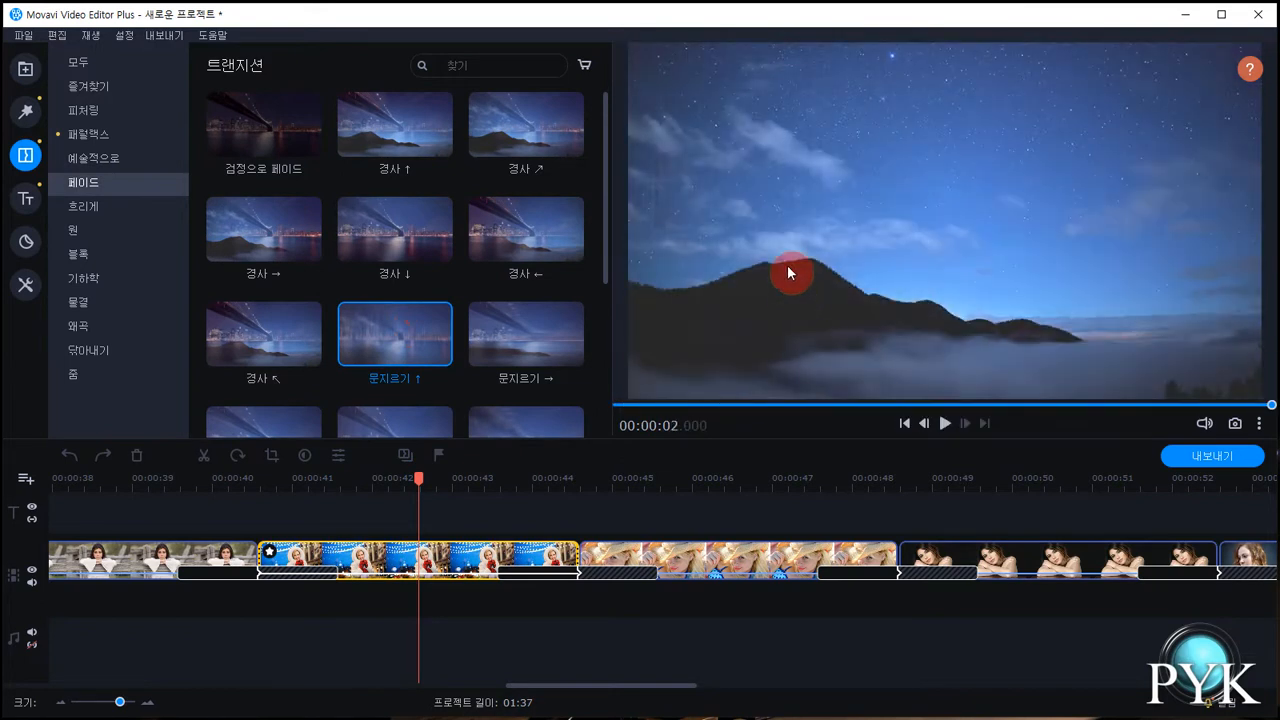
Replace the page-turn transition between the curly-haired woman's clip and the picnic woman's clip with the 문지르기 ↙ transition
left_click_drag(669, 683, 814, 698)
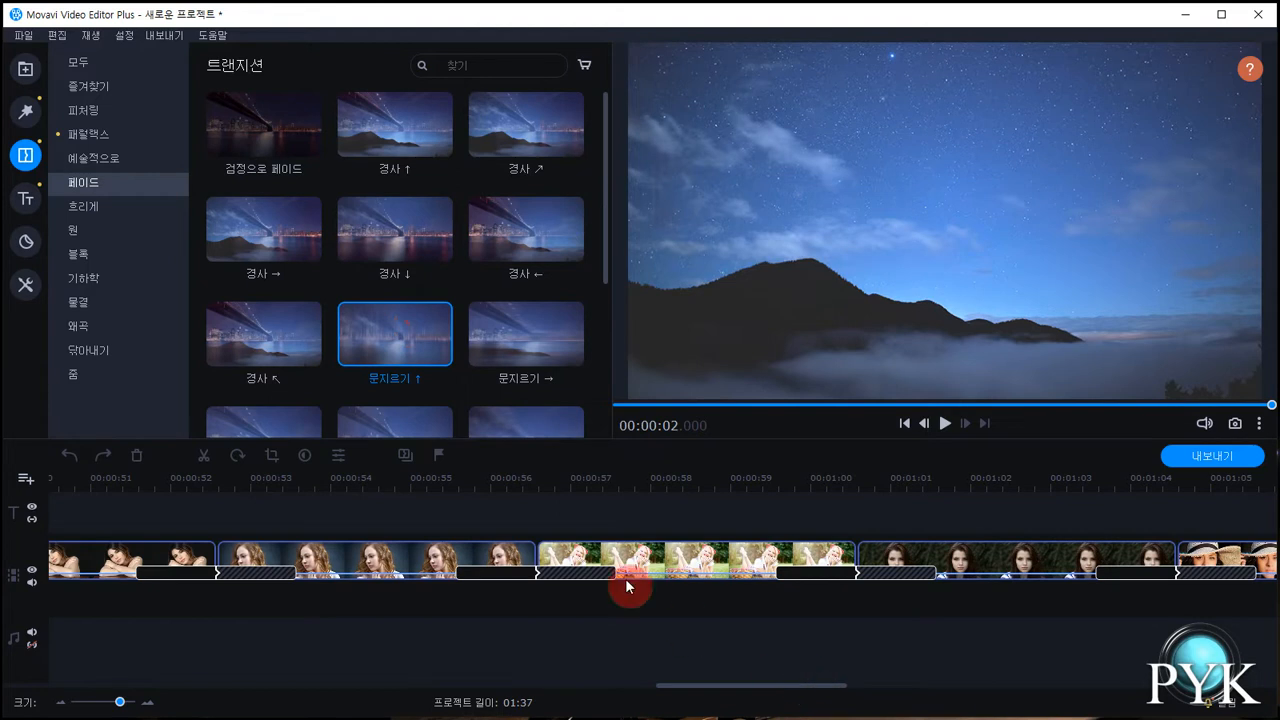
left_click(506, 483)
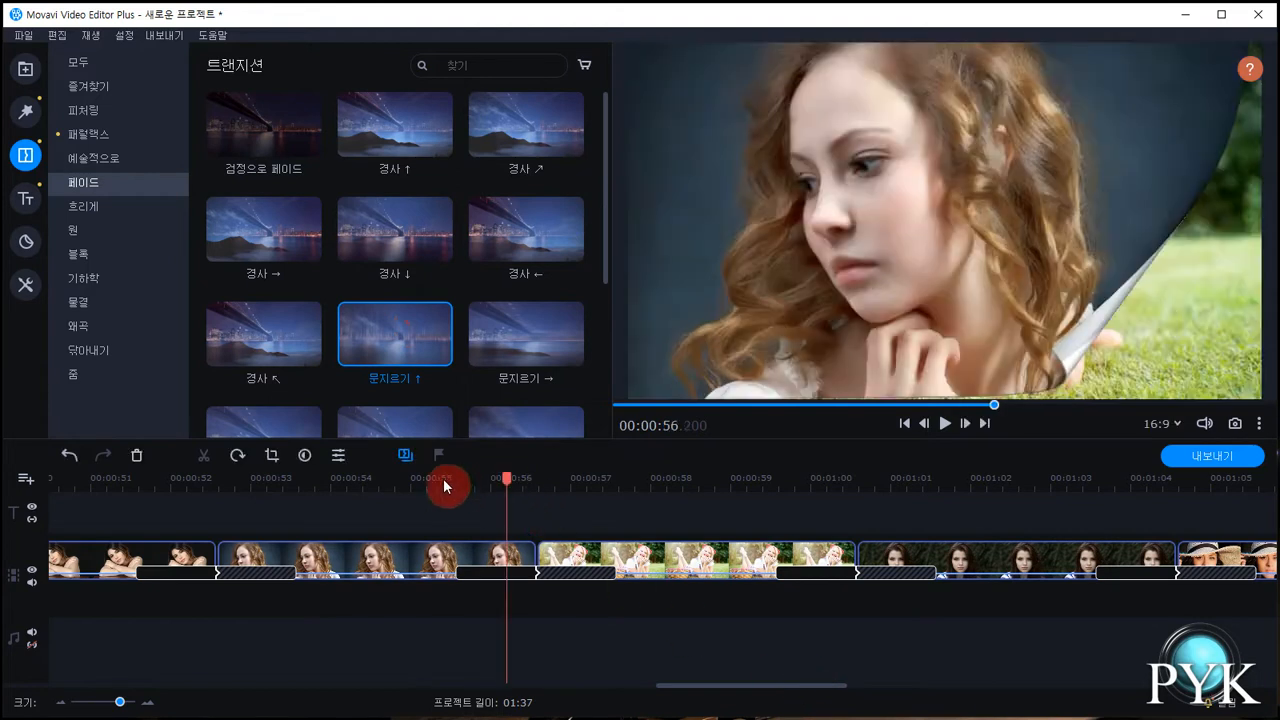
left_click(521, 488)
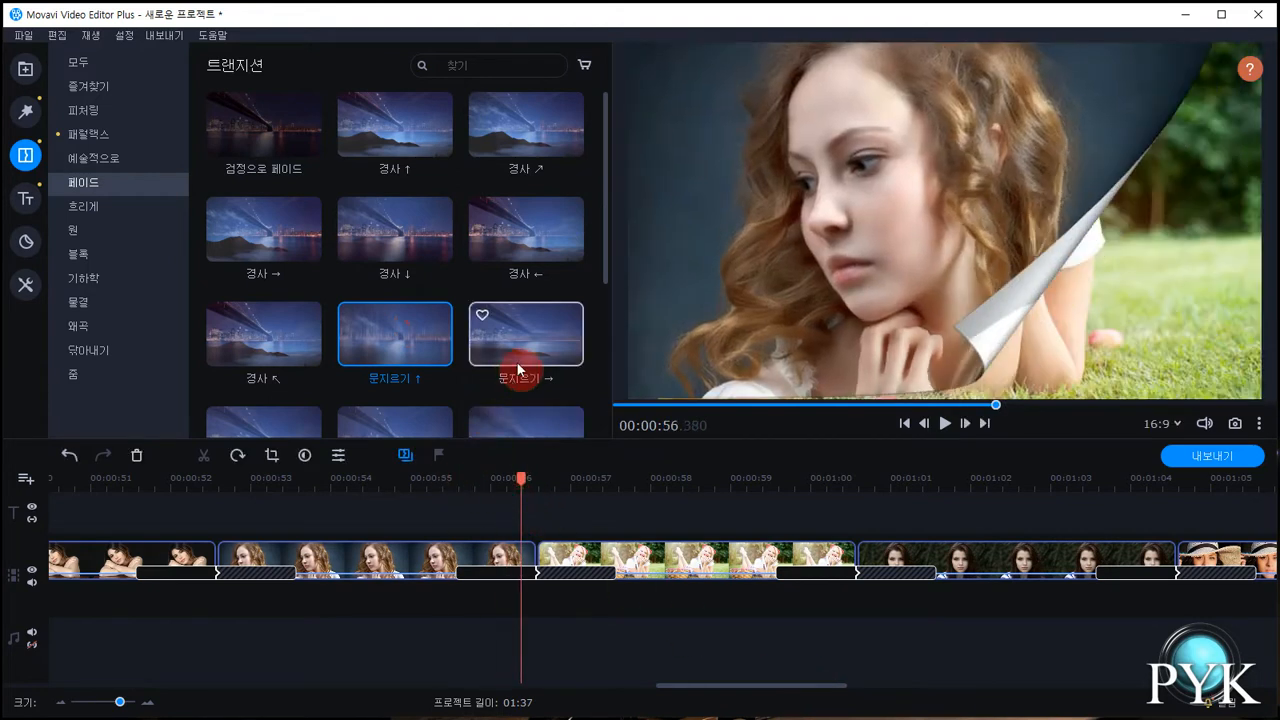
left_click_drag(609, 255, 609, 348)
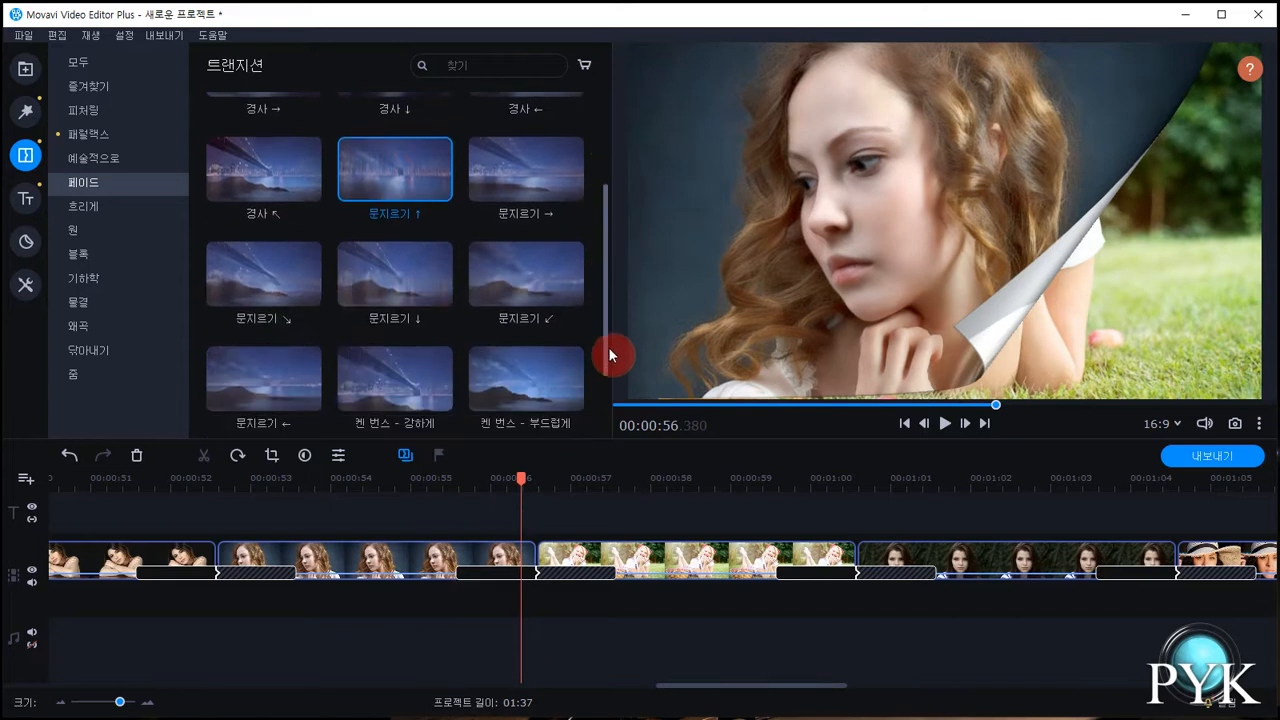
left_click(544, 282)
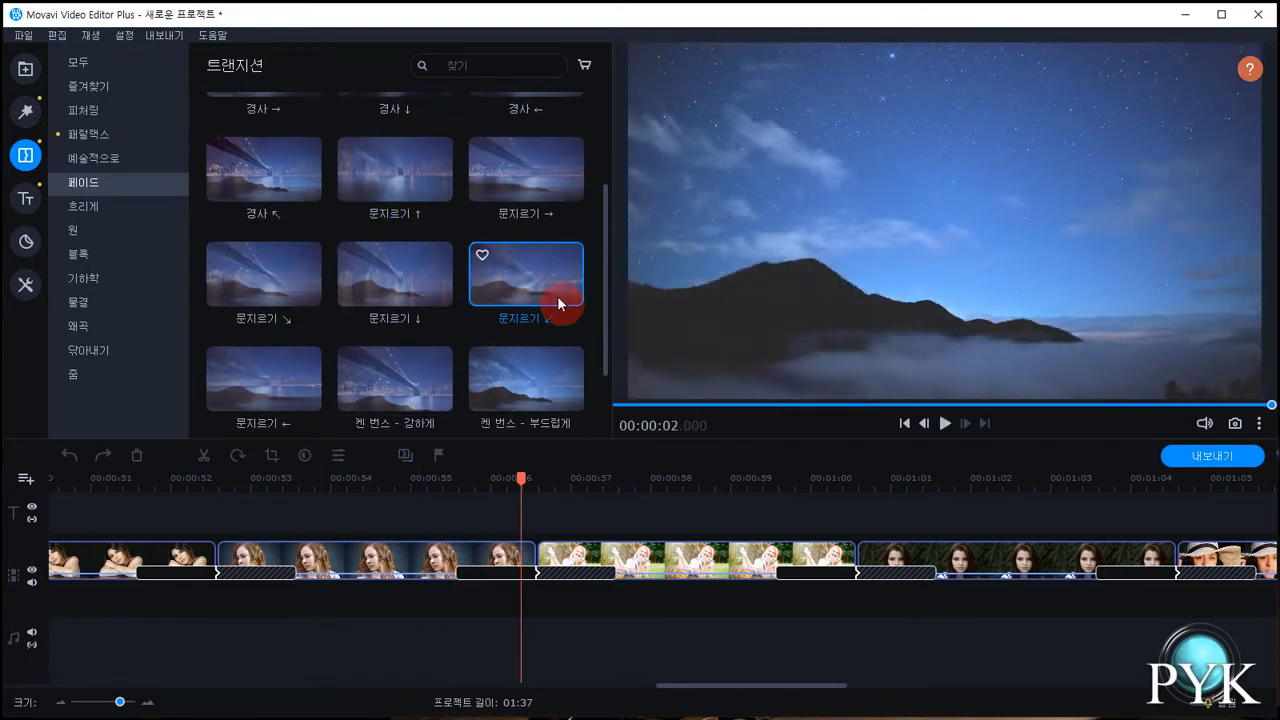
left_click_drag(533, 274, 535, 580)
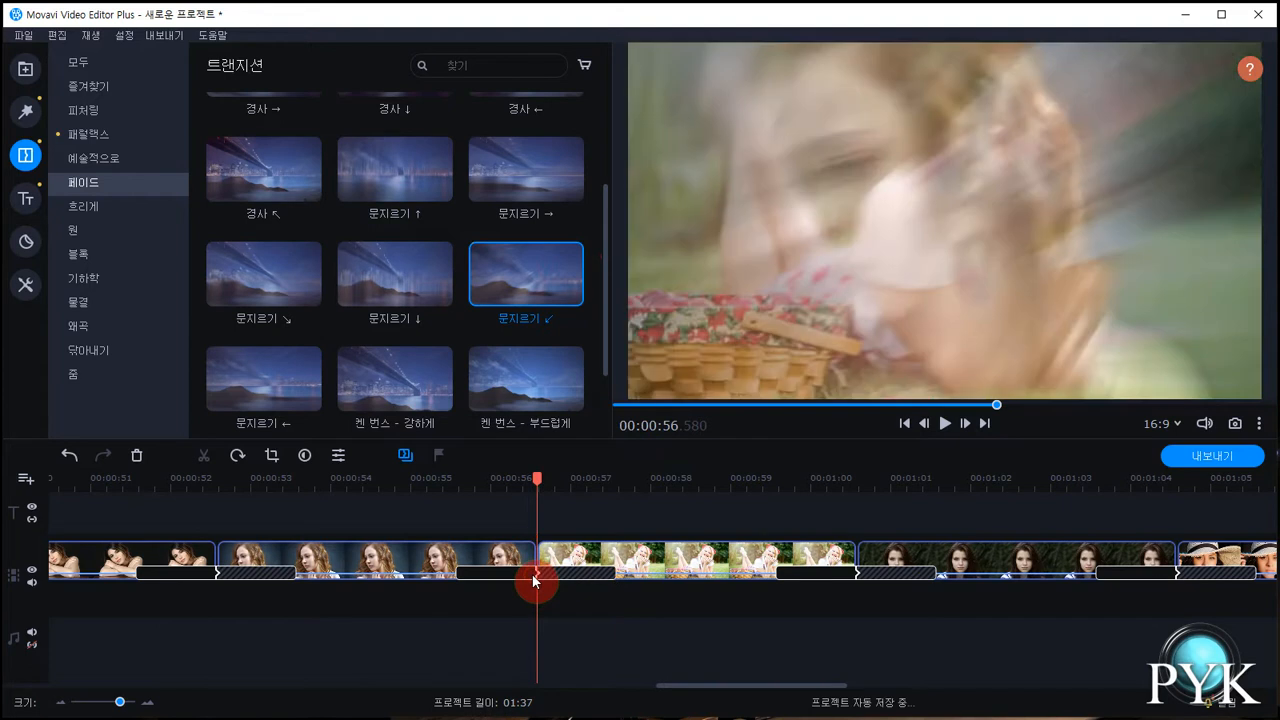
Play back the 문지르기 ↙ transition, starting from the curly-haired woman's clip and stopping within the picnic woman's clip
left_click(400, 485)
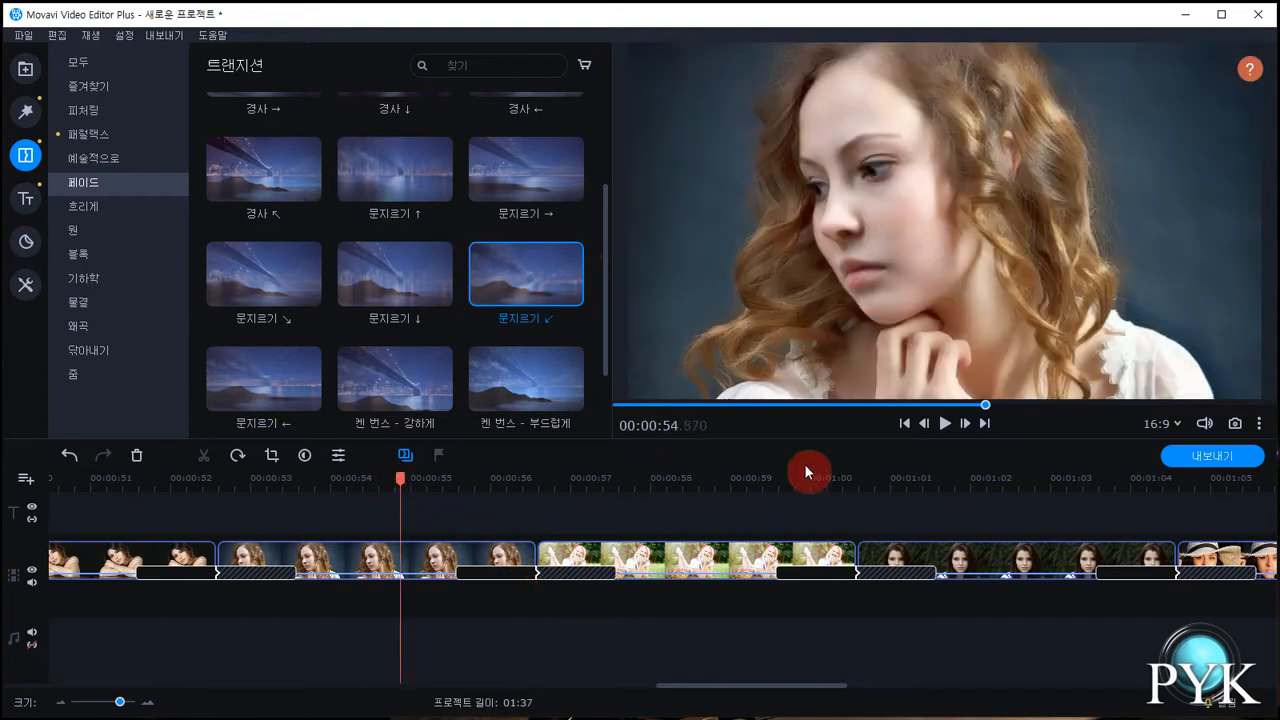
left_click(943, 430)
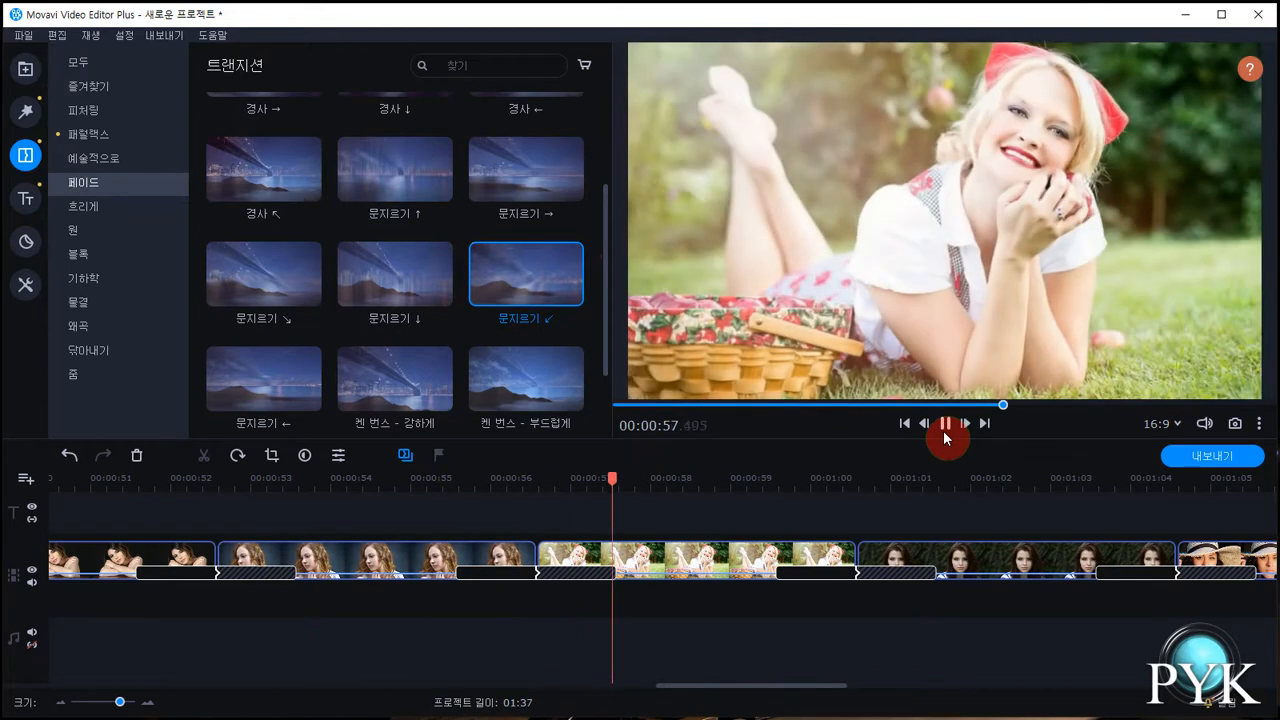
left_click(943, 430)
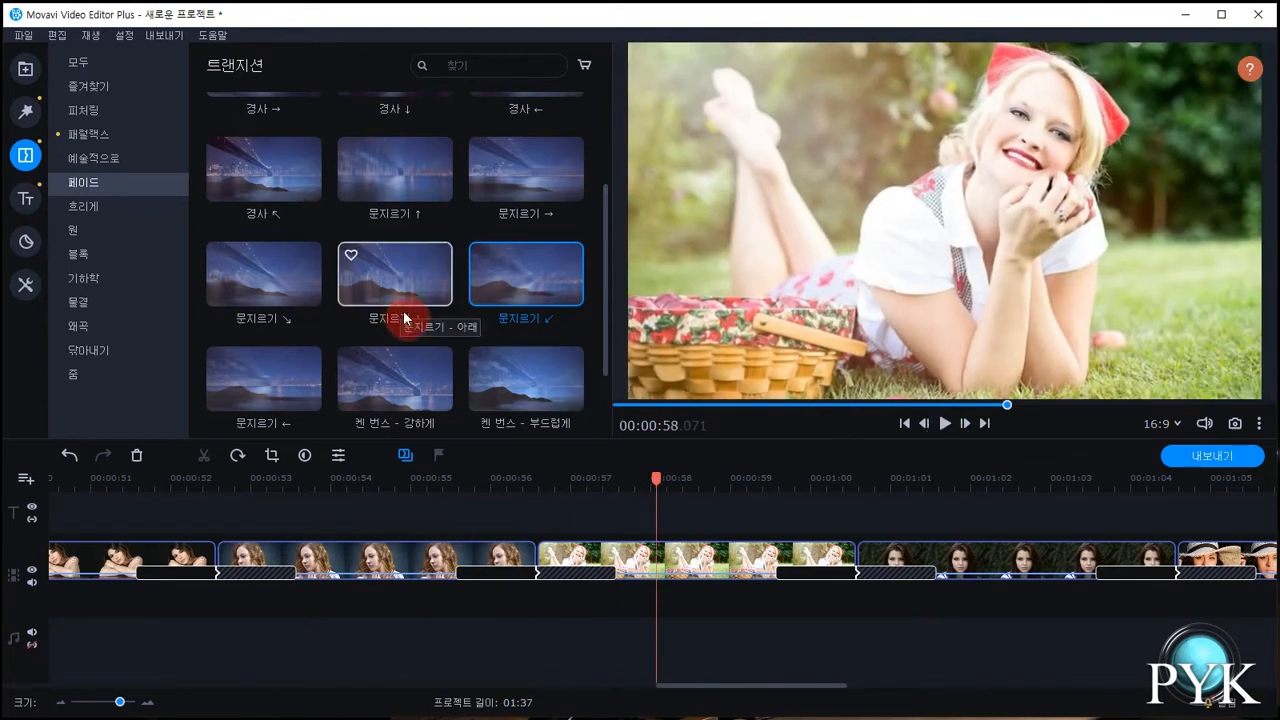
Look through the title categories, including 피처링, 기본, 오프닝 and 말 풍선, and return to 예술적으로
left_click(27, 205)
left_click(530, 131)
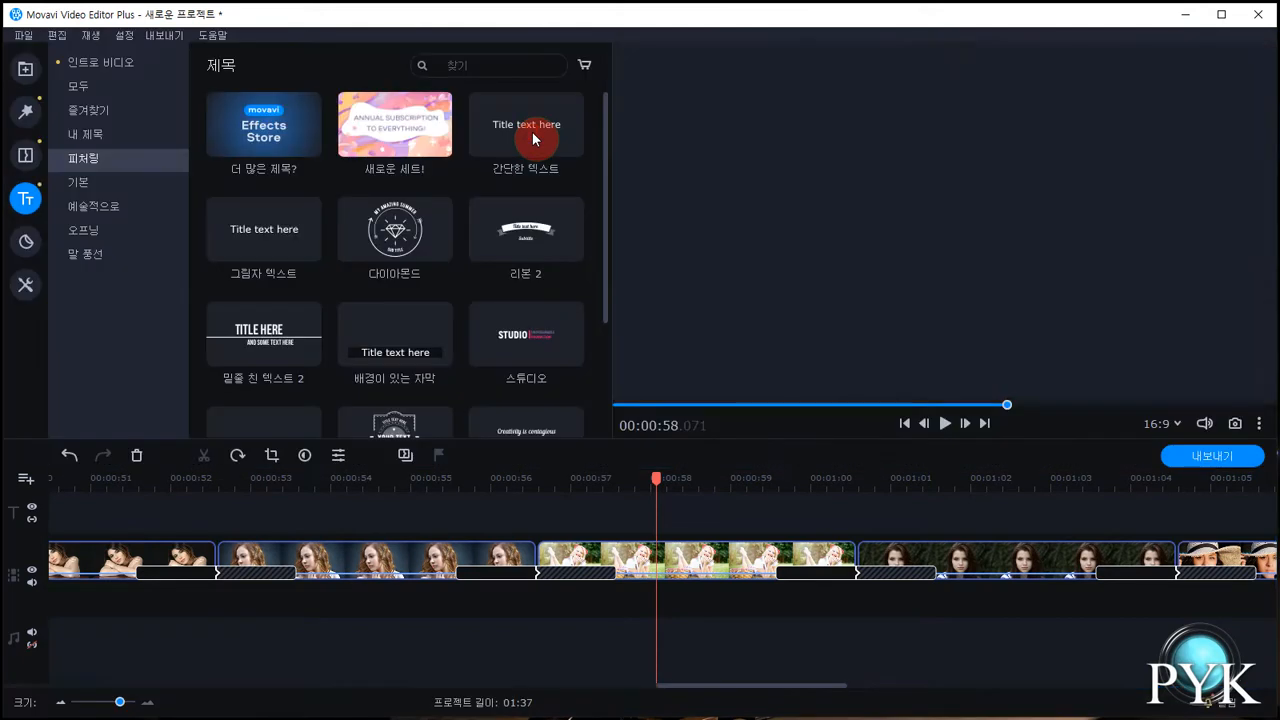
left_click(490, 226)
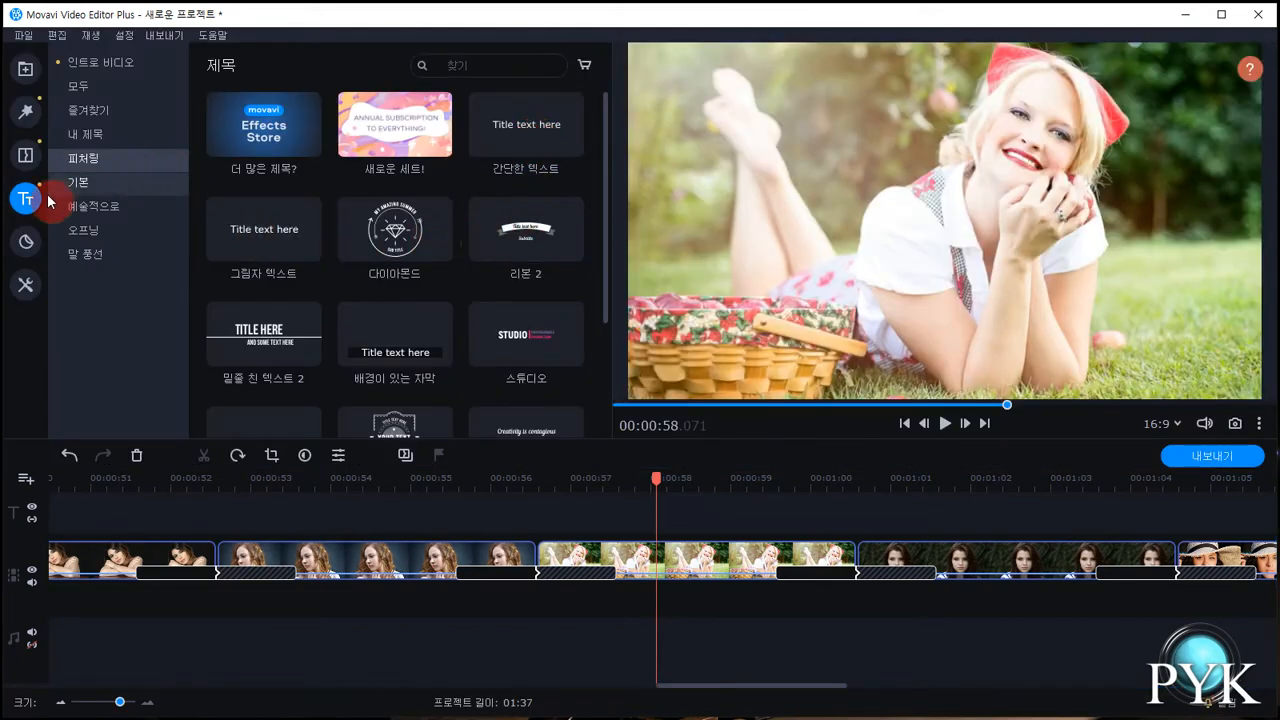
left_click(100, 137)
left_click(104, 157)
left_click(104, 189)
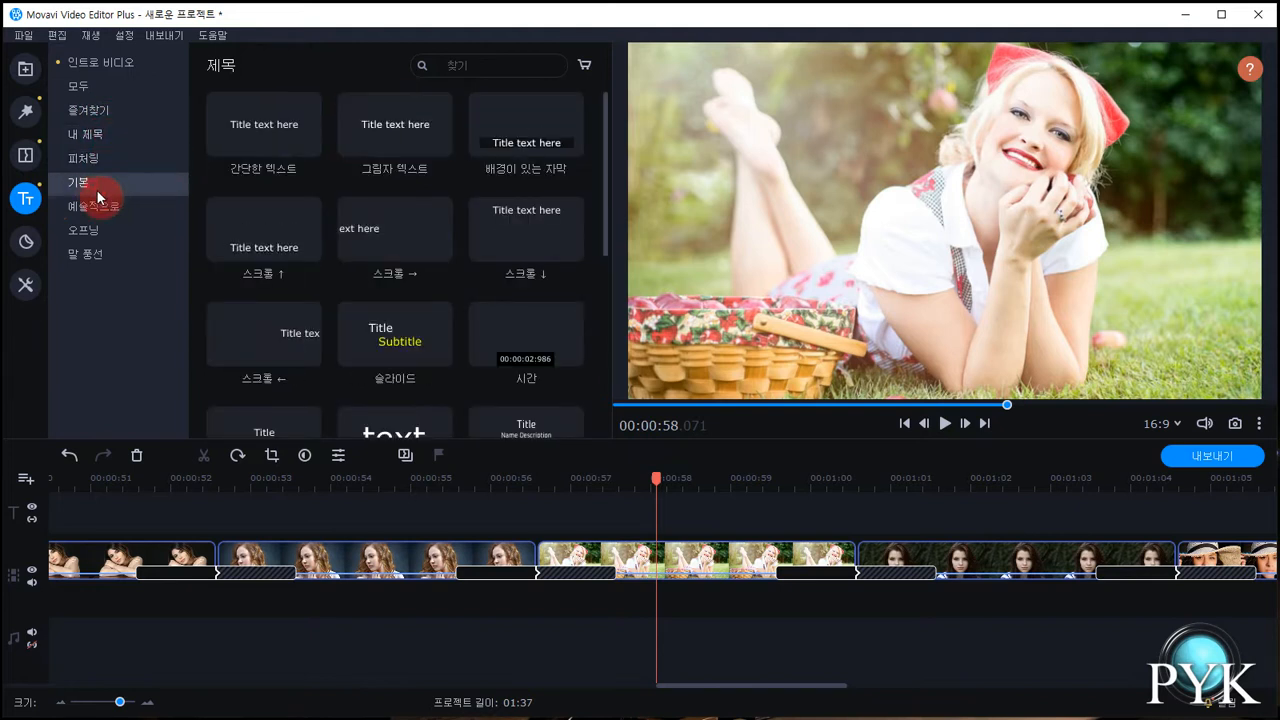
left_click(100, 206)
left_click(95, 230)
left_click(106, 257)
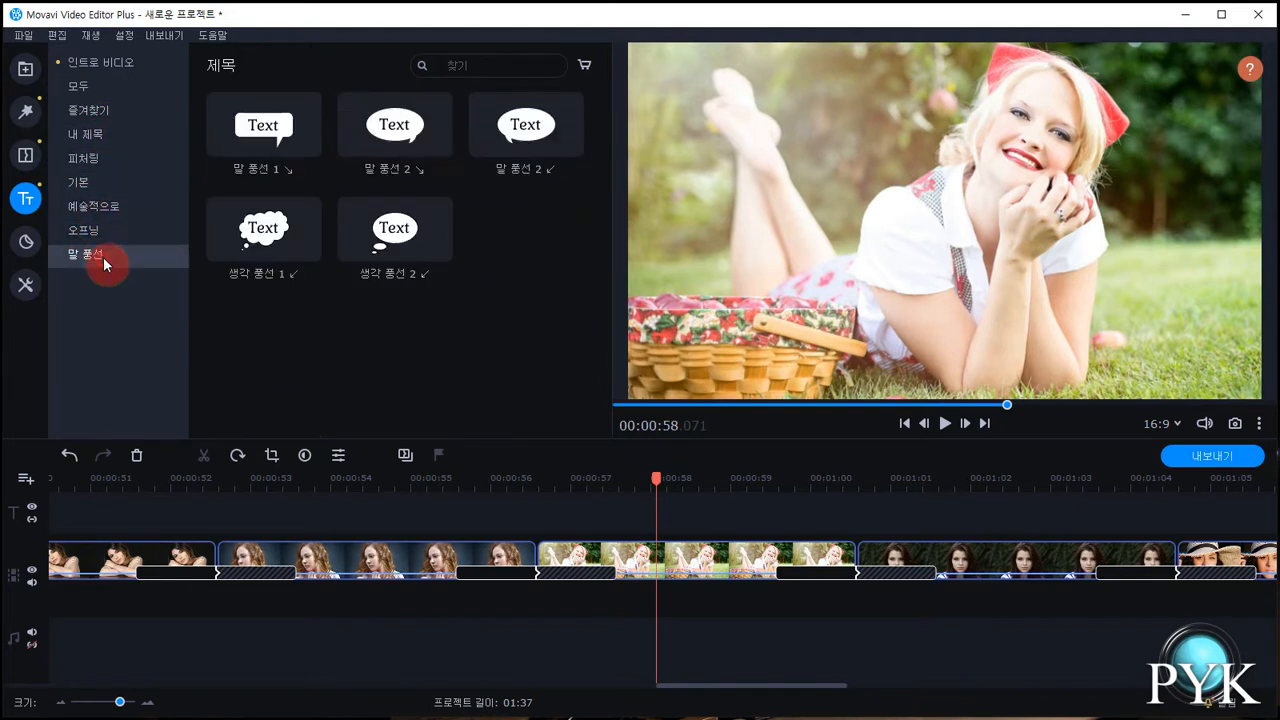
left_click(97, 233)
left_click(108, 208)
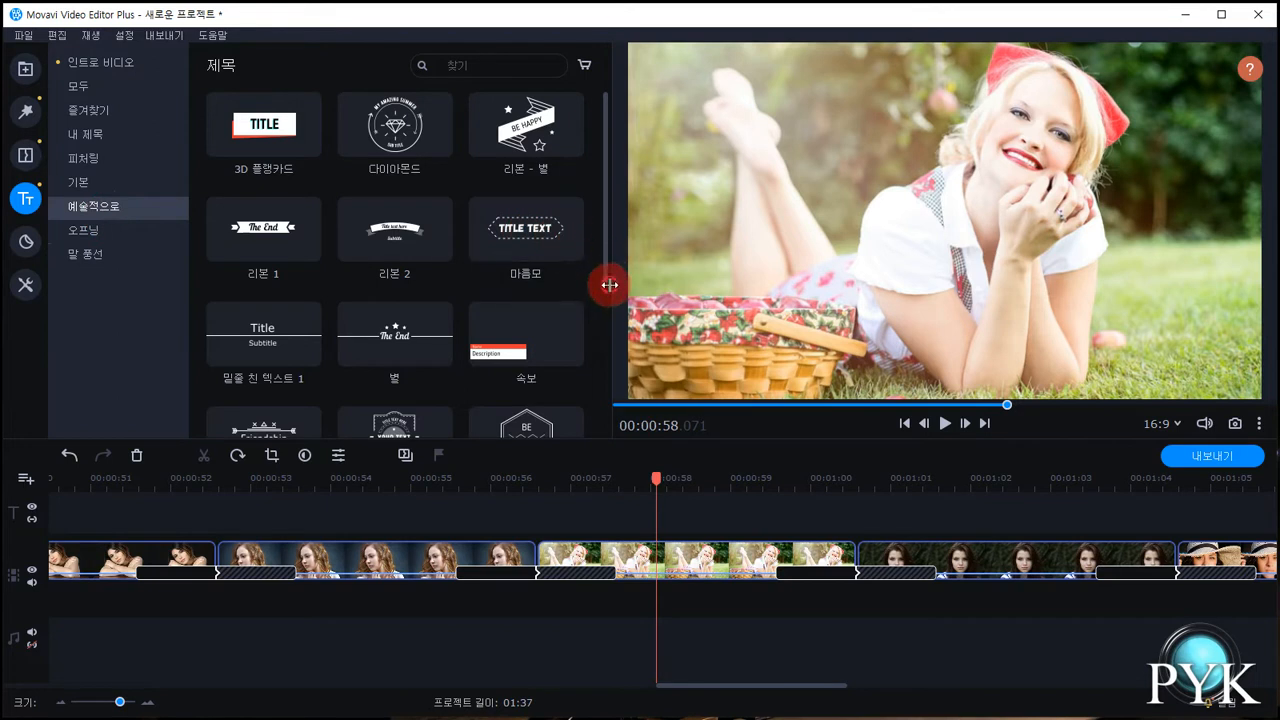
Preview the 우정 title and add it to the title track above the curly-haired woman's clip, starting at about 53.9 seconds
left_click_drag(605, 278, 604, 326)
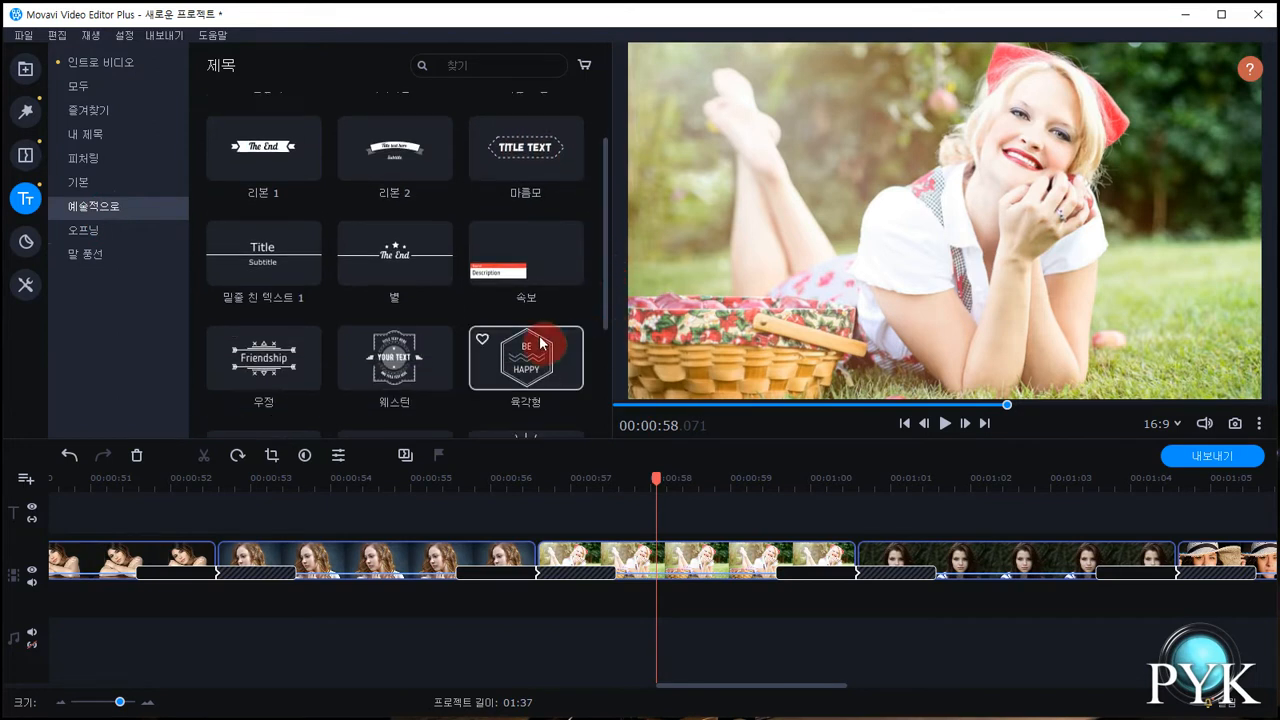
left_click(283, 352)
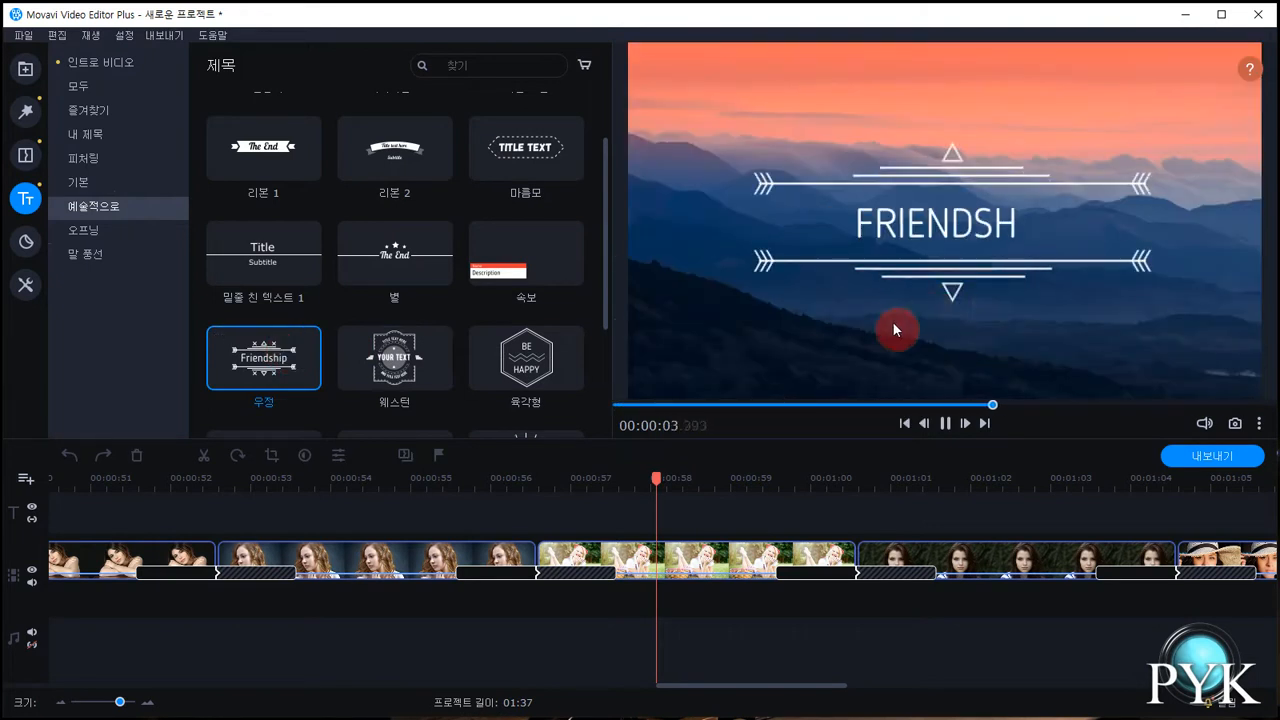
left_click(943, 426)
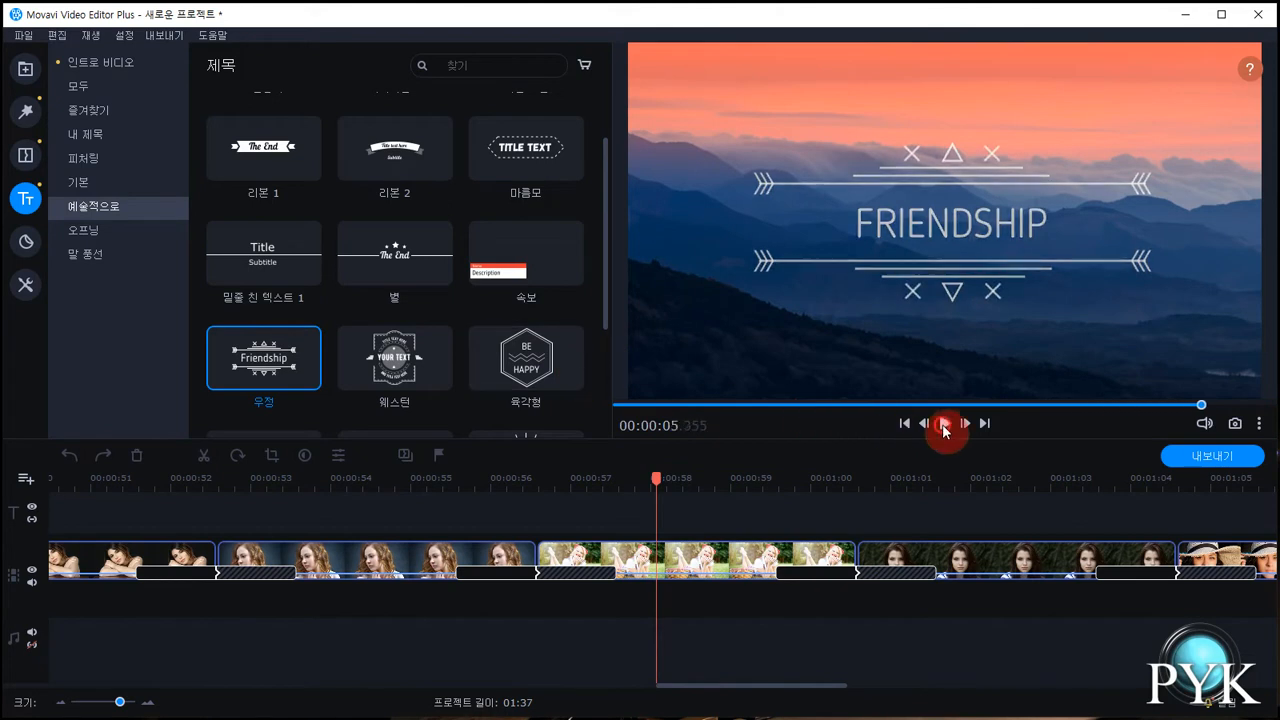
left_click_drag(258, 375, 326, 516)
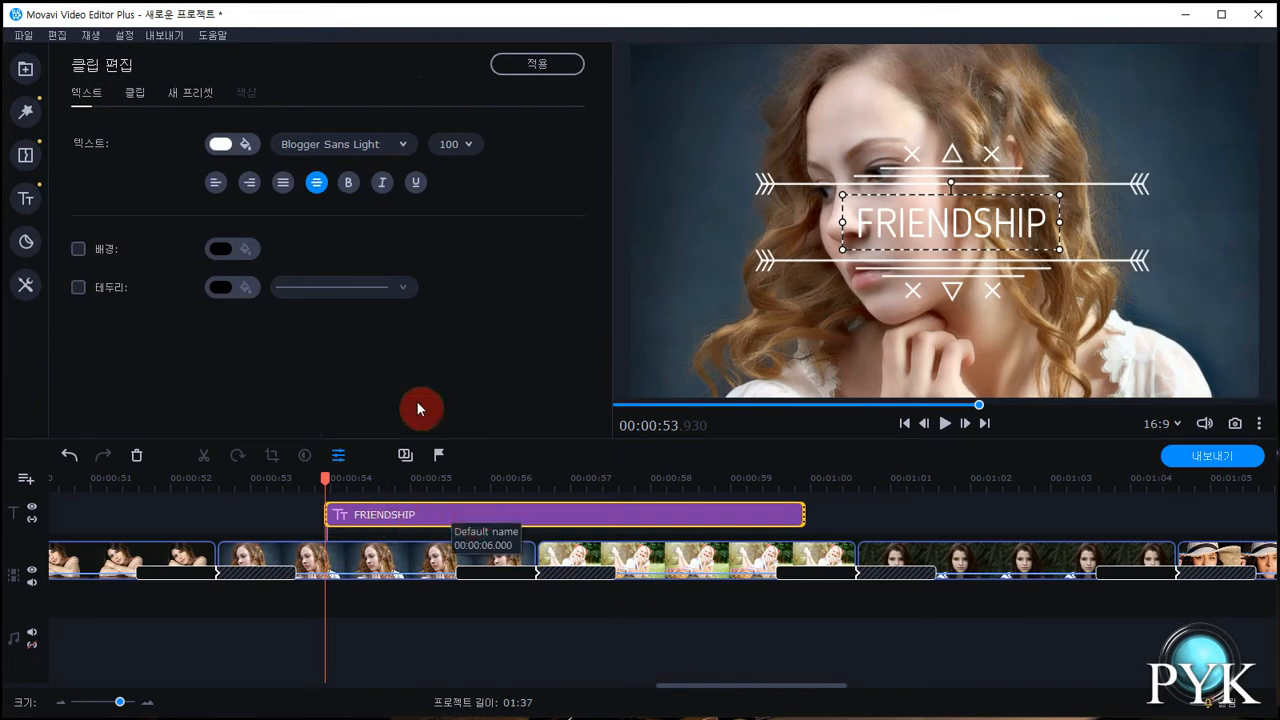
Replace the title's FRIENDSHIP text with "PYK Media"
double_click(888, 226)
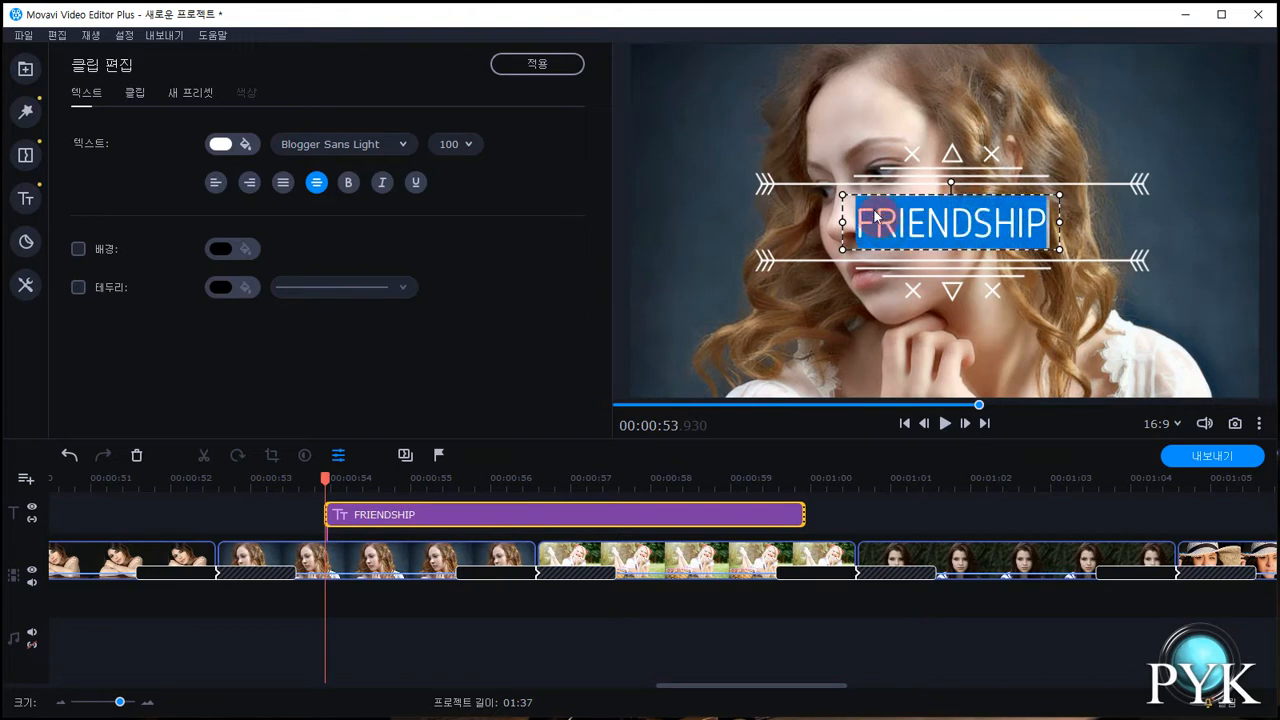
type("PYK")
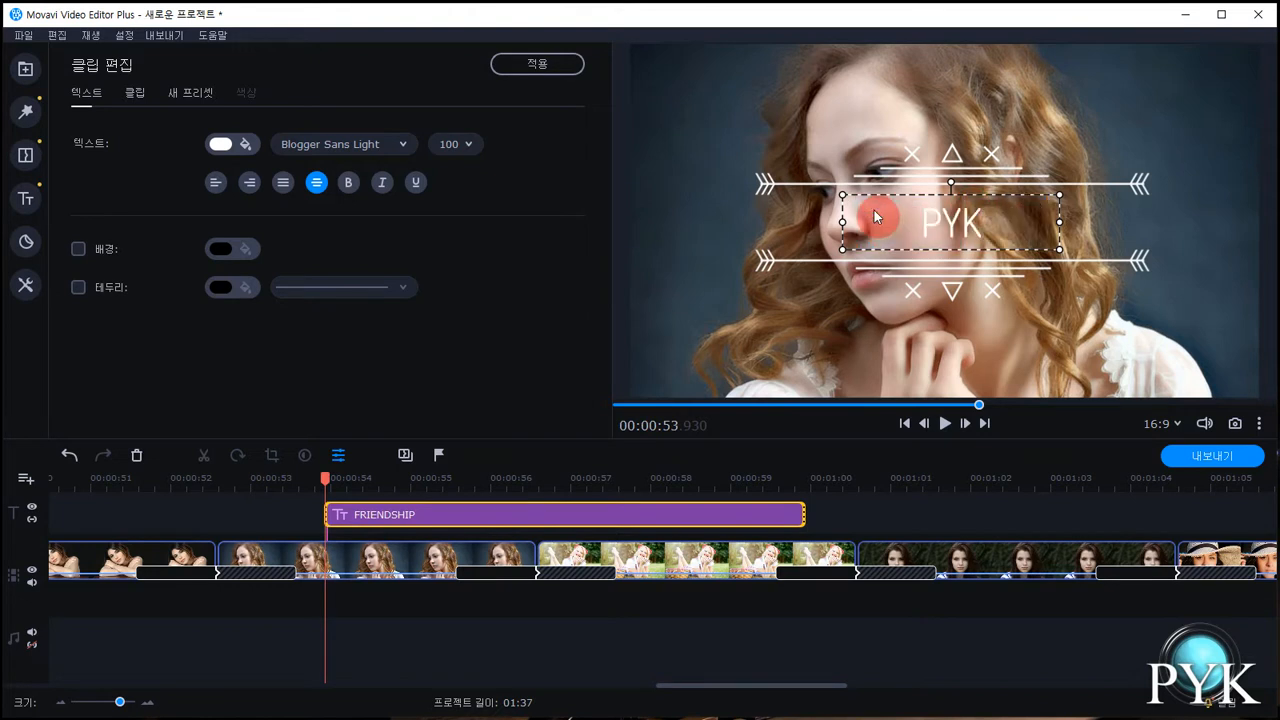
type(" Media")
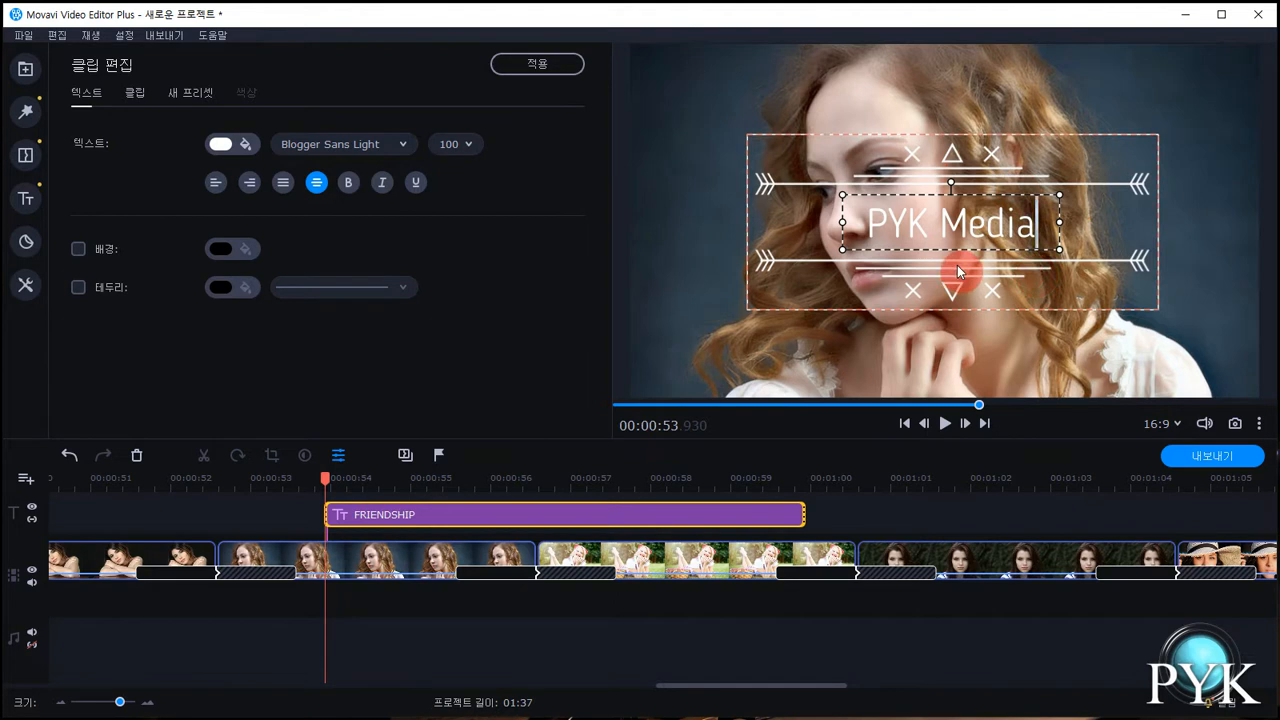
Try Open Sans Light on the PYK Media text, set its font to 태-조각TB, and widen the text box to fit one line
left_click_drag(1040, 226, 769, 208)
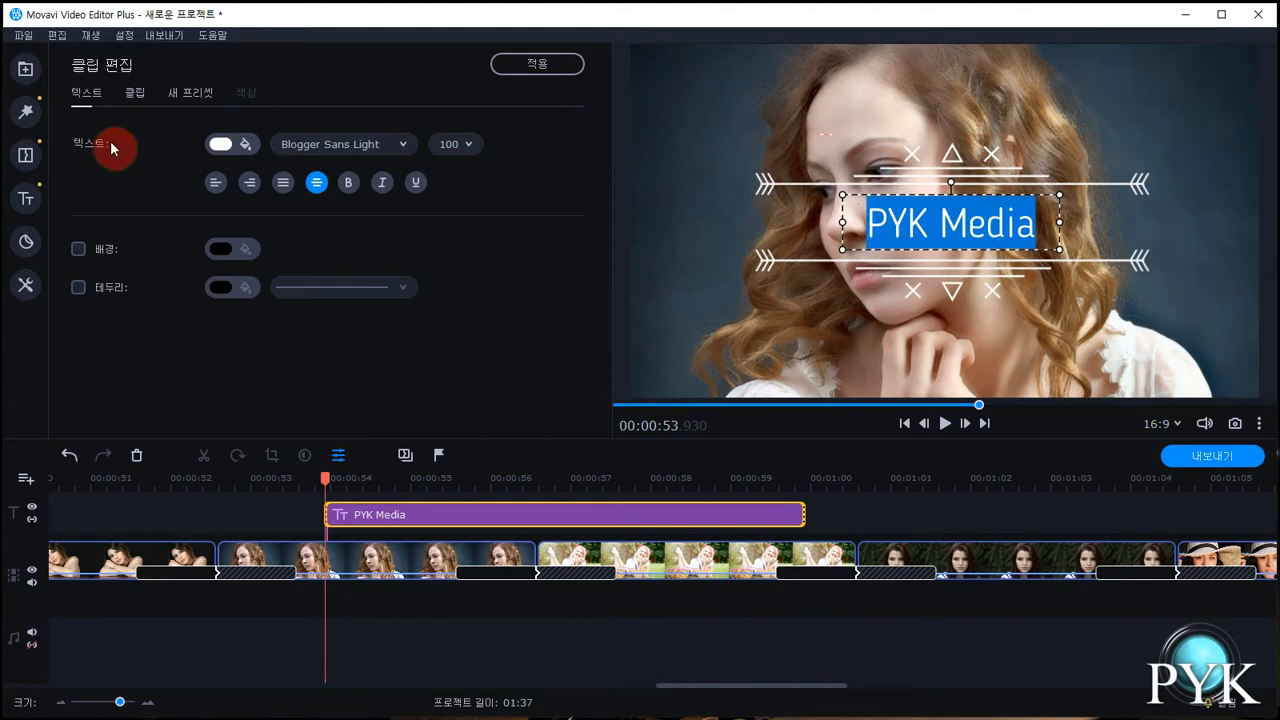
left_click(400, 145)
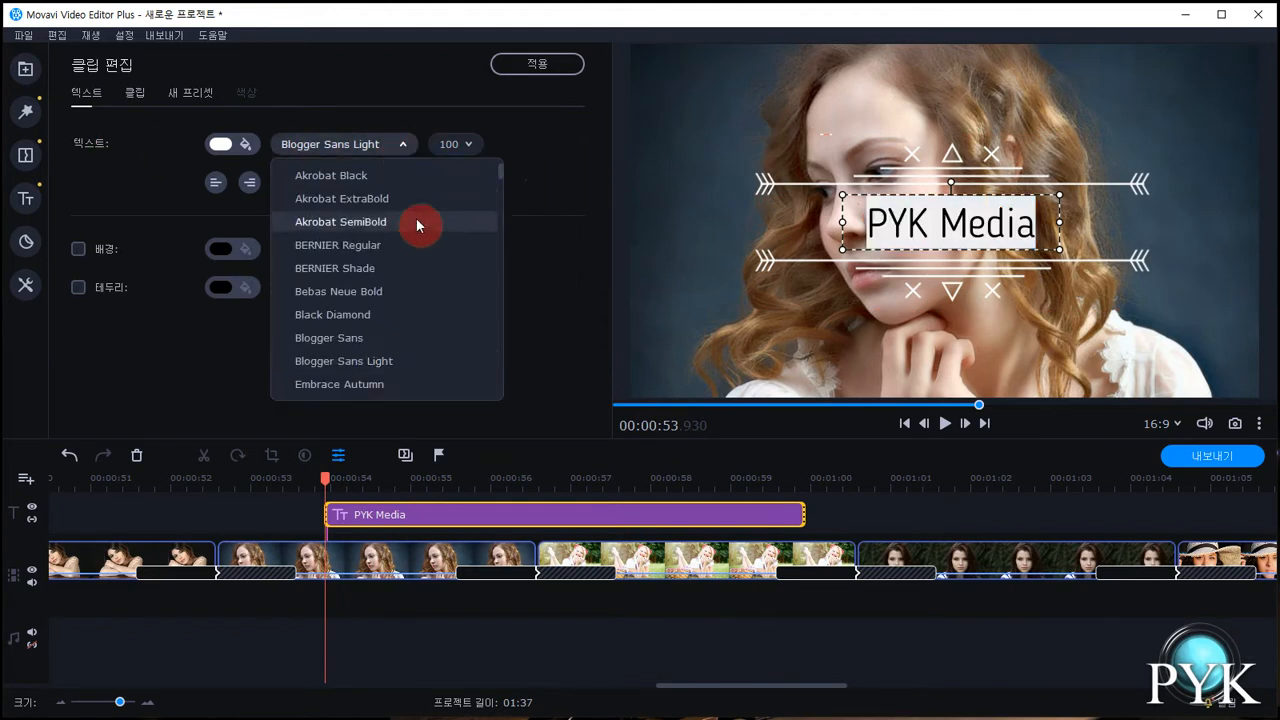
scroll(418, 225, "down", 5)
left_click(371, 267)
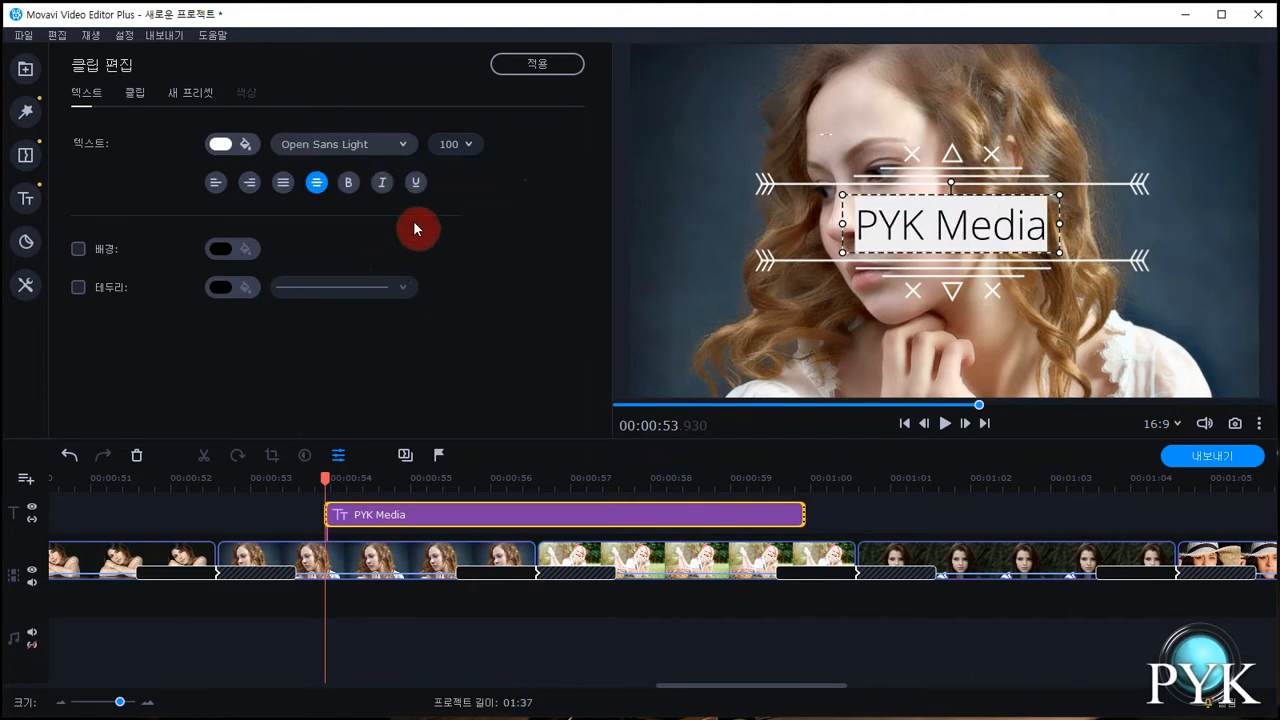
left_click(400, 150)
left_click_drag(500, 276, 496, 384)
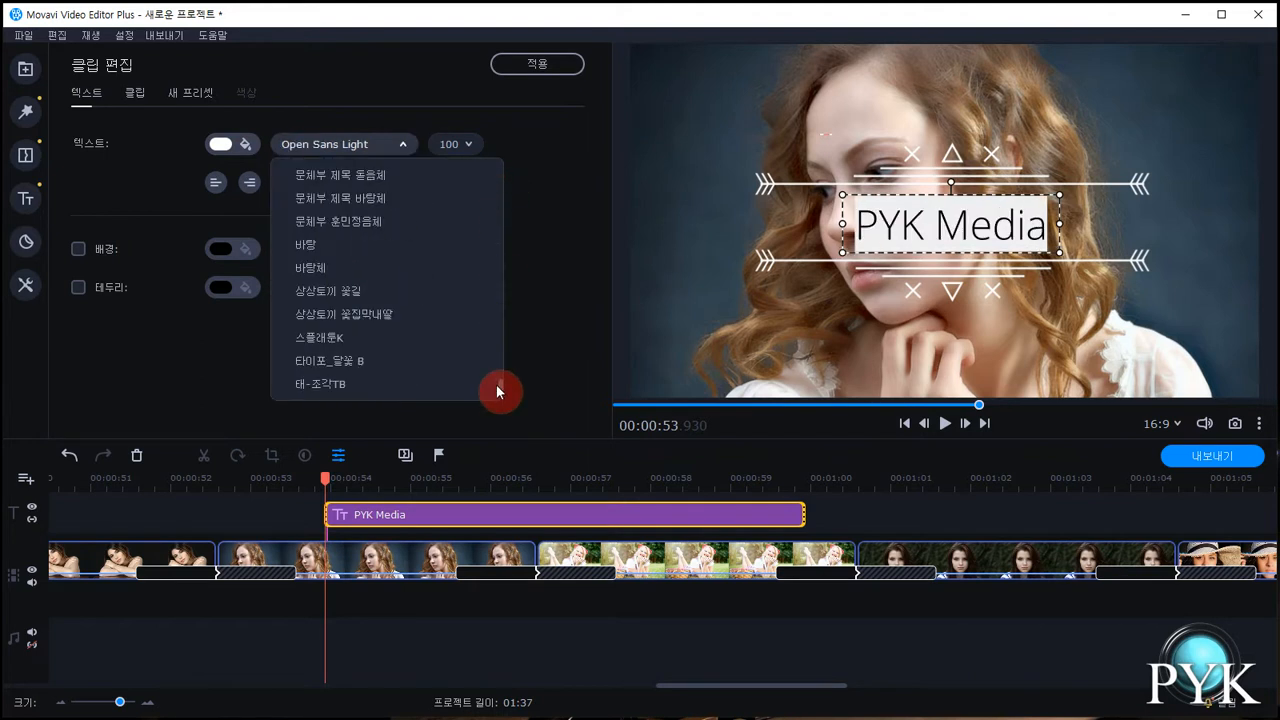
left_click(366, 378)
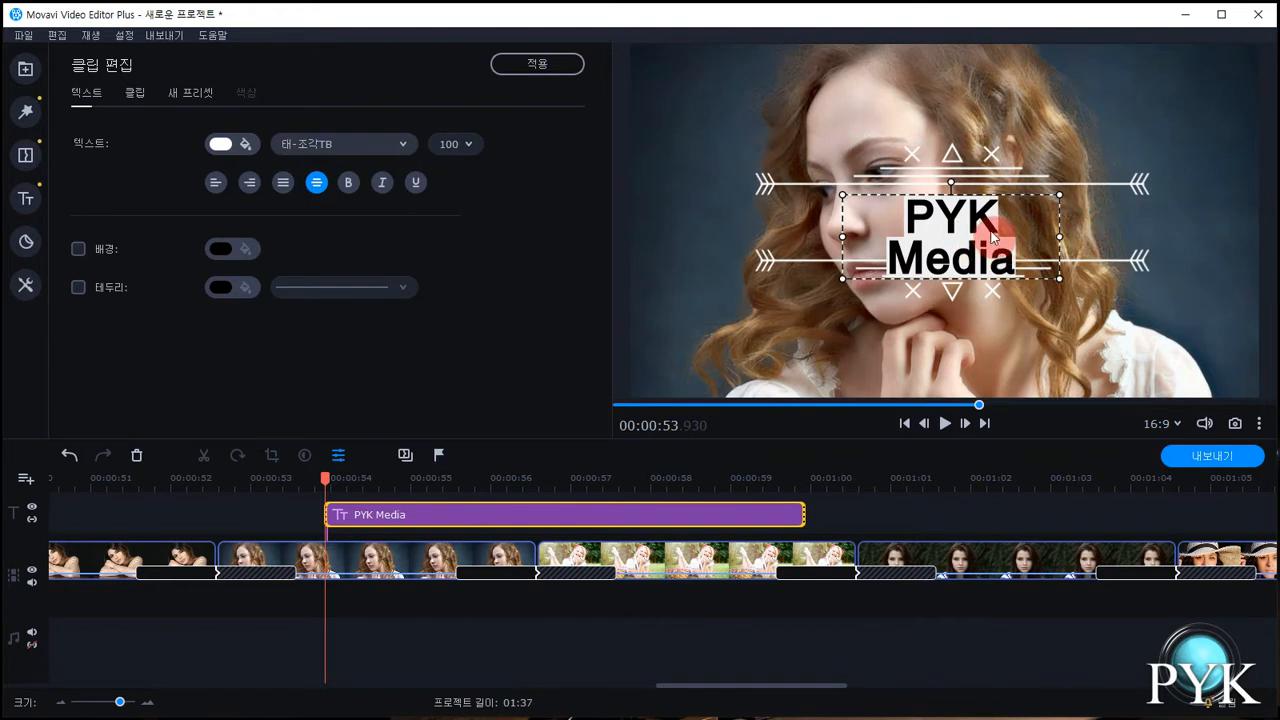
left_click(1062, 240)
mouse_move(1063, 240)
left_mouse_down()
mouse_move(1136, 240)
mouse_move(1073, 226)
left_mouse_up()
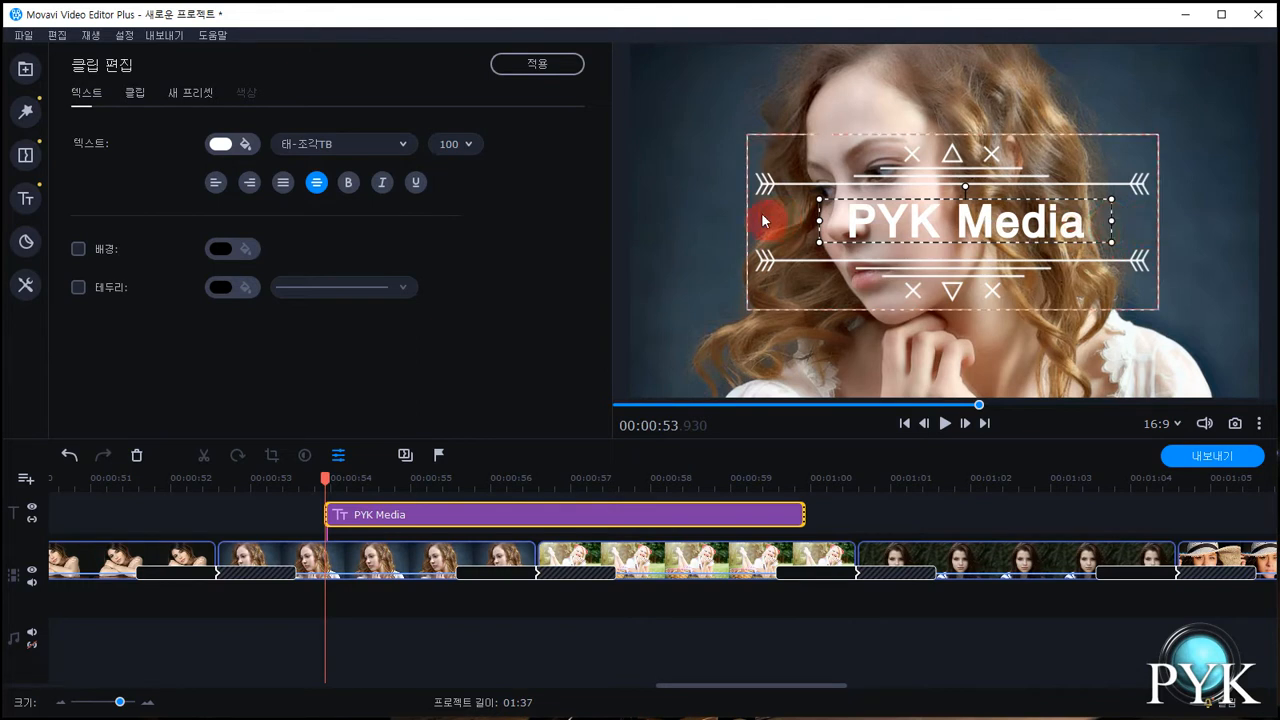
Try #7388ff, #e34ba9 and #cf9c00 as the PYK Media text colour and return it to white #ffffff
left_click(225, 144)
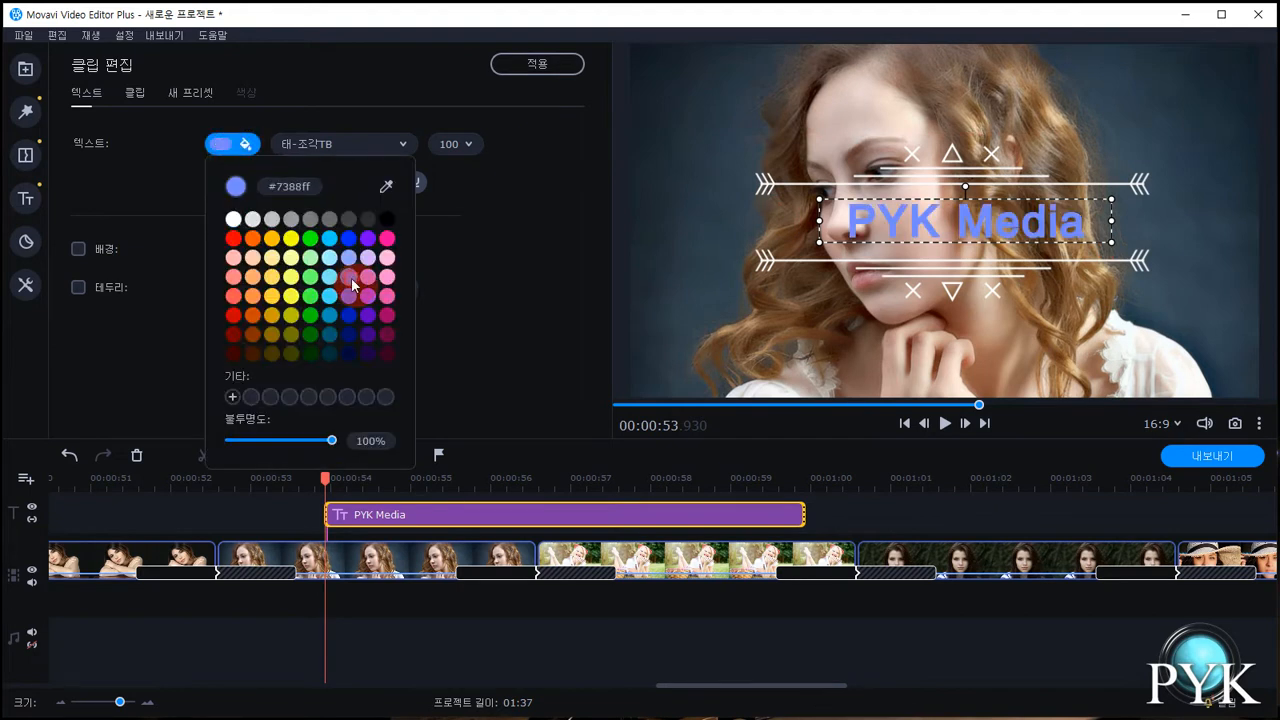
left_click(387, 295)
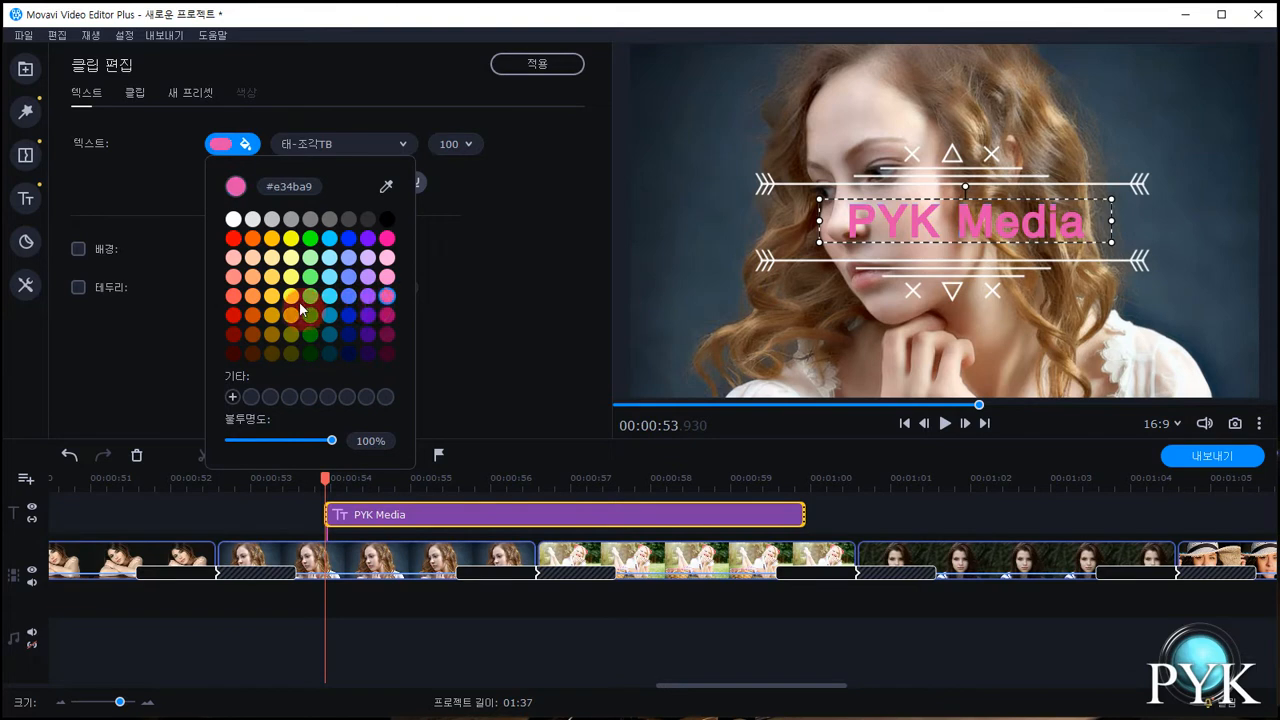
left_click(271, 314)
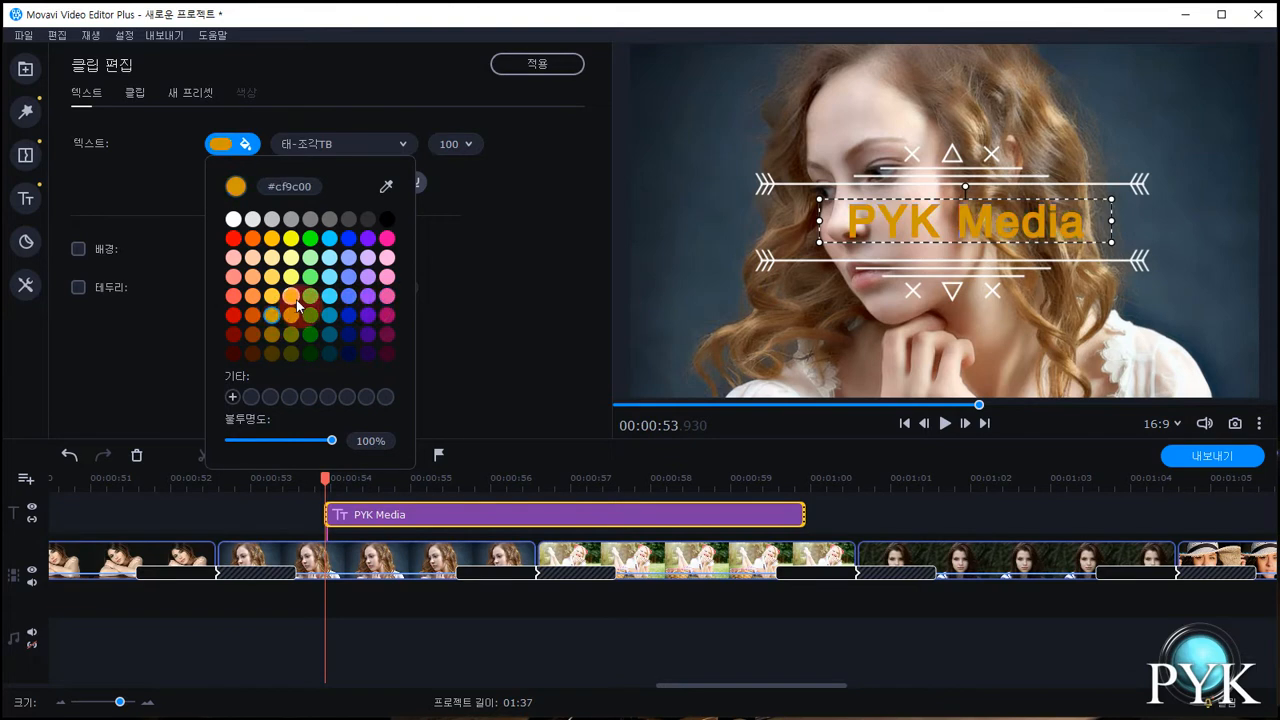
left_click(233, 218)
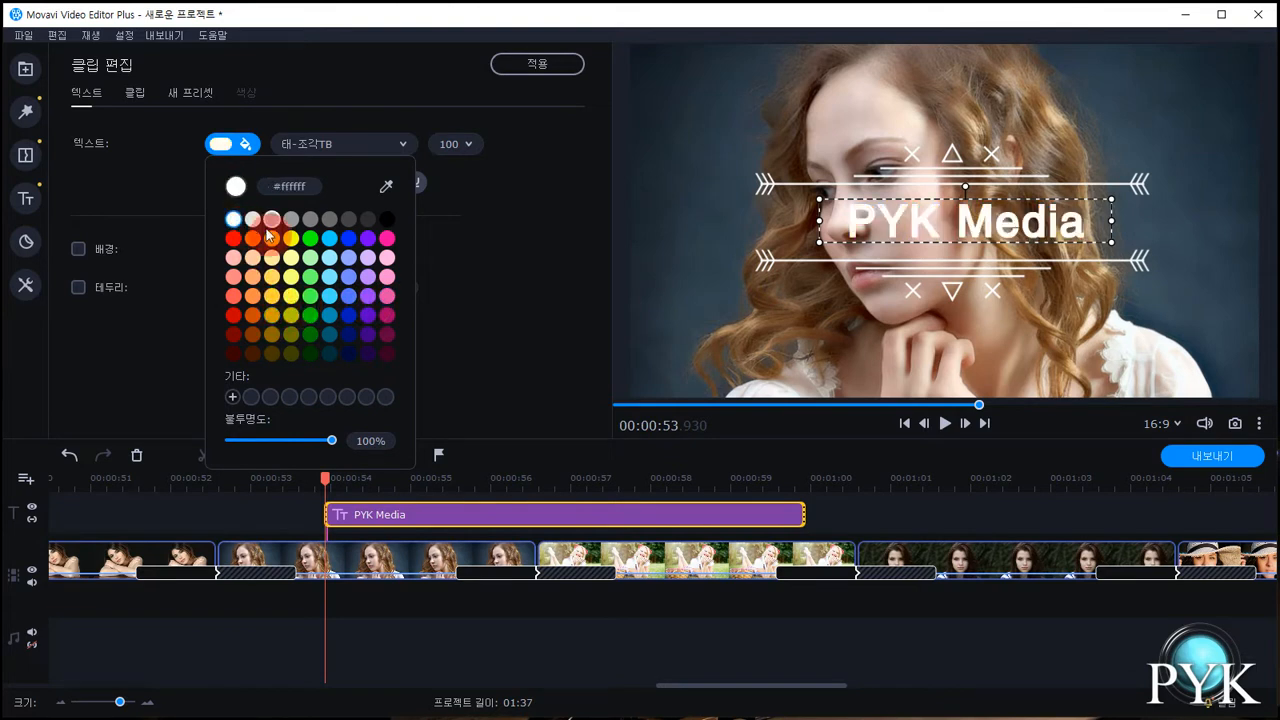
left_click(500, 233)
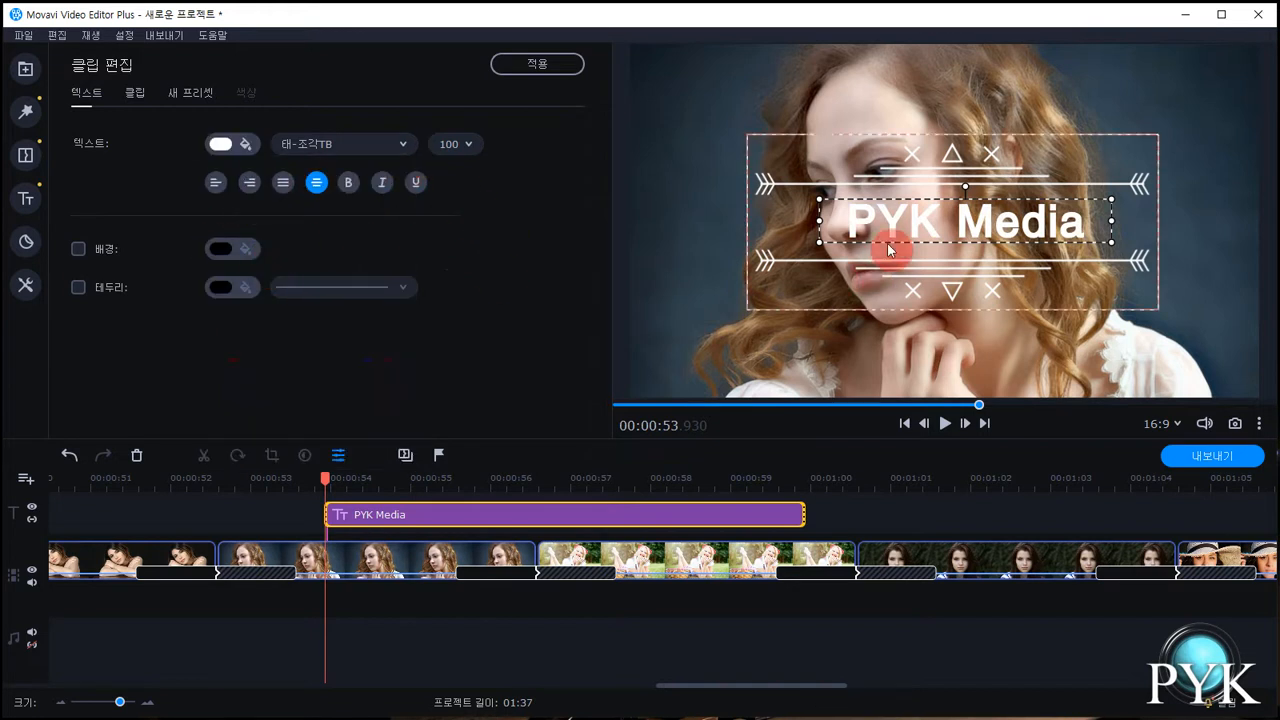
Add a red #ff0000 outline to the PYK Media text and choose a thicker outline width
left_click(78, 289)
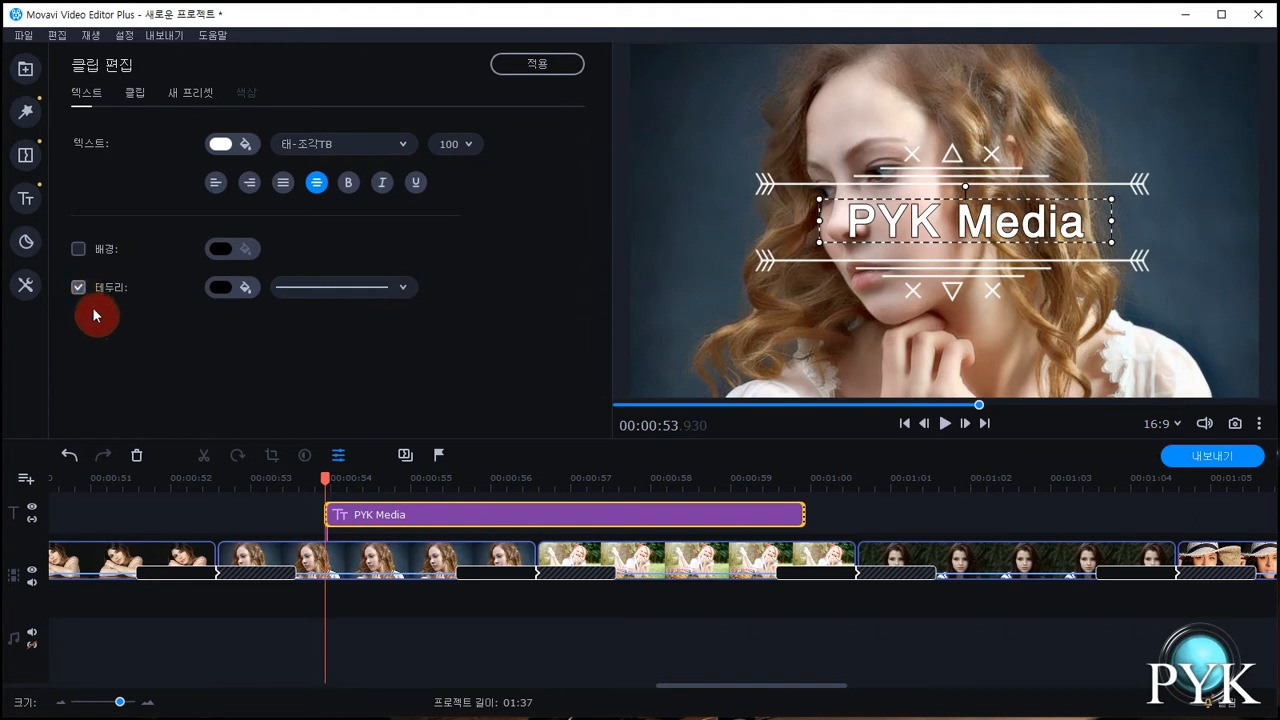
left_click(223, 289)
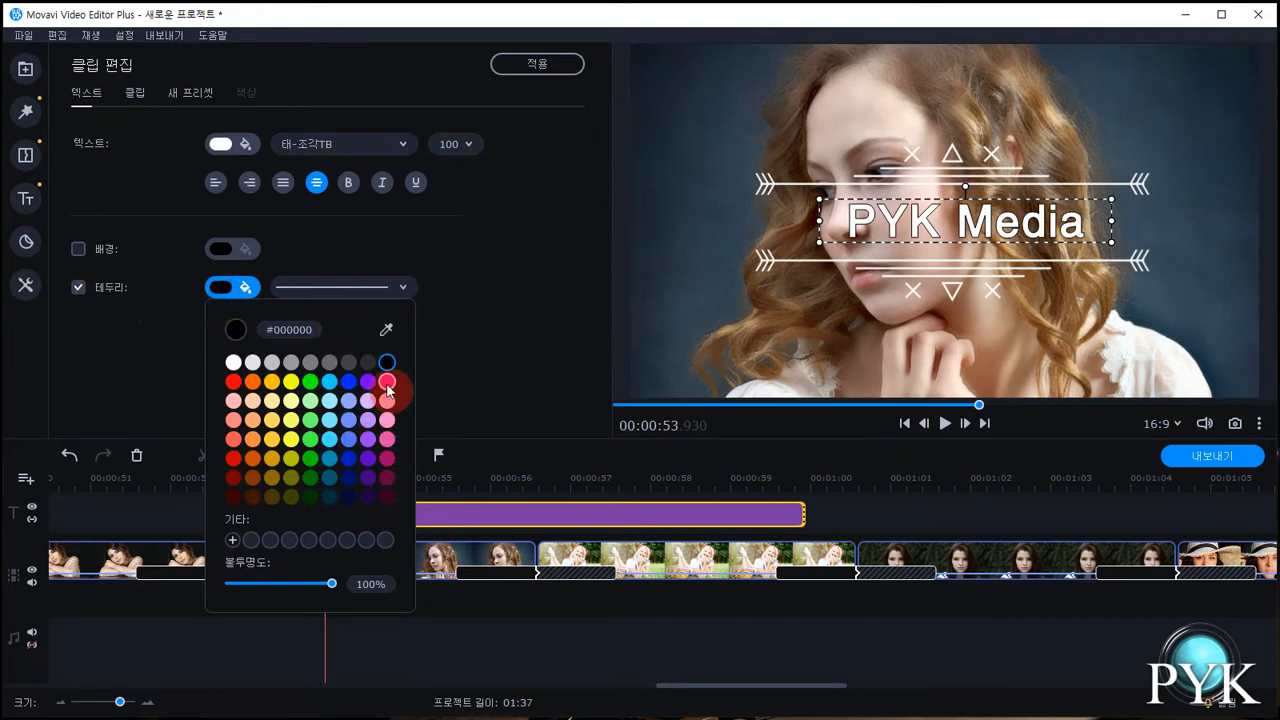
left_click(233, 383)
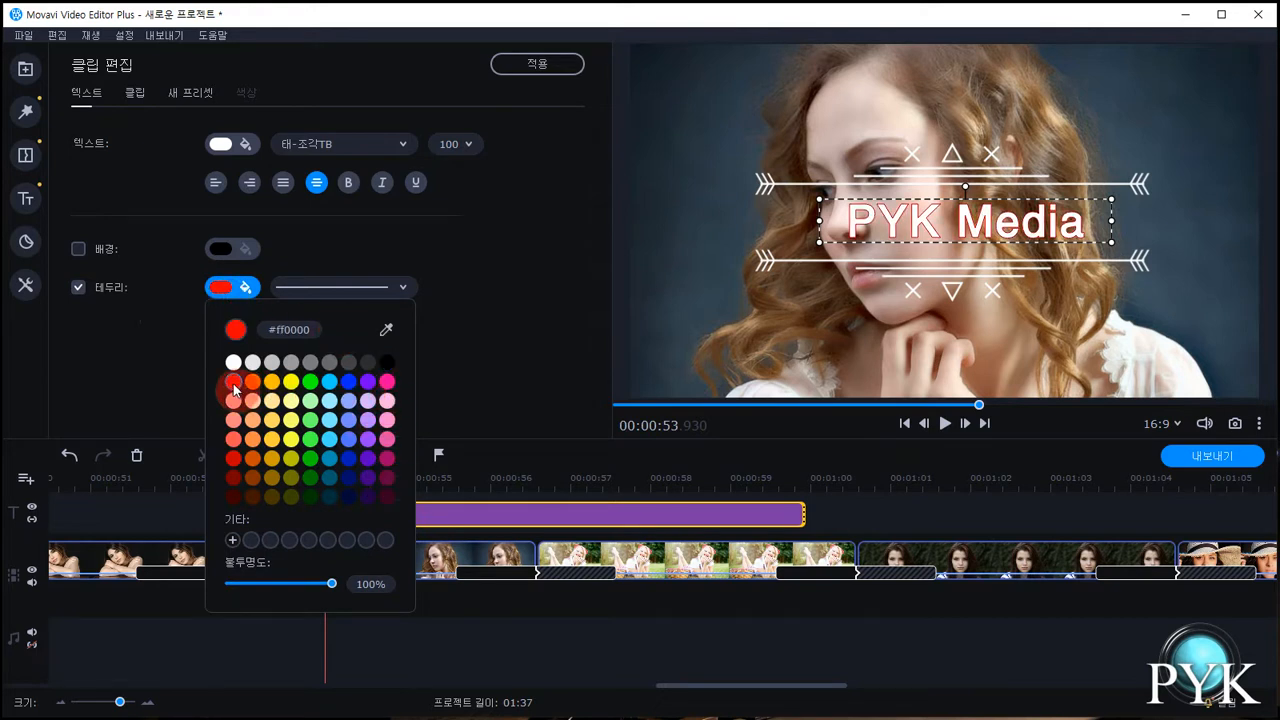
left_click(403, 289)
left_click(397, 382)
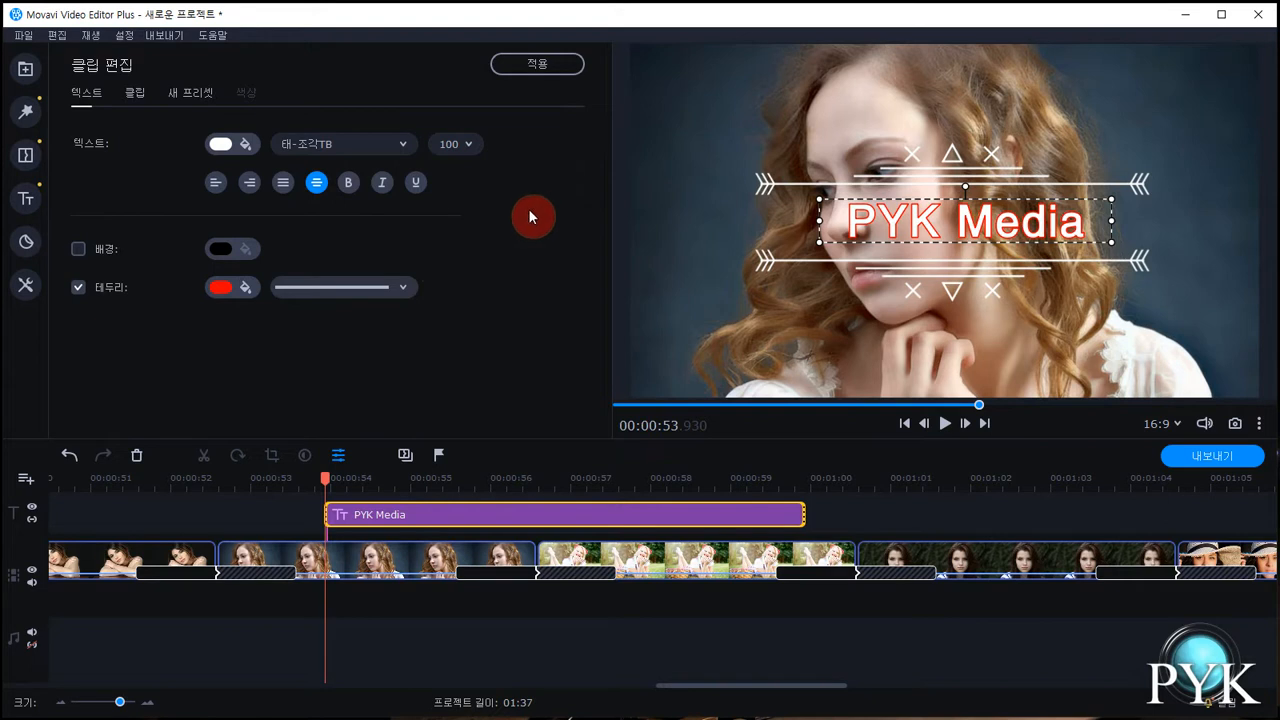
Try a black and a pale yellow background behind the PYK Media text and turn the background off
left_click(77, 252)
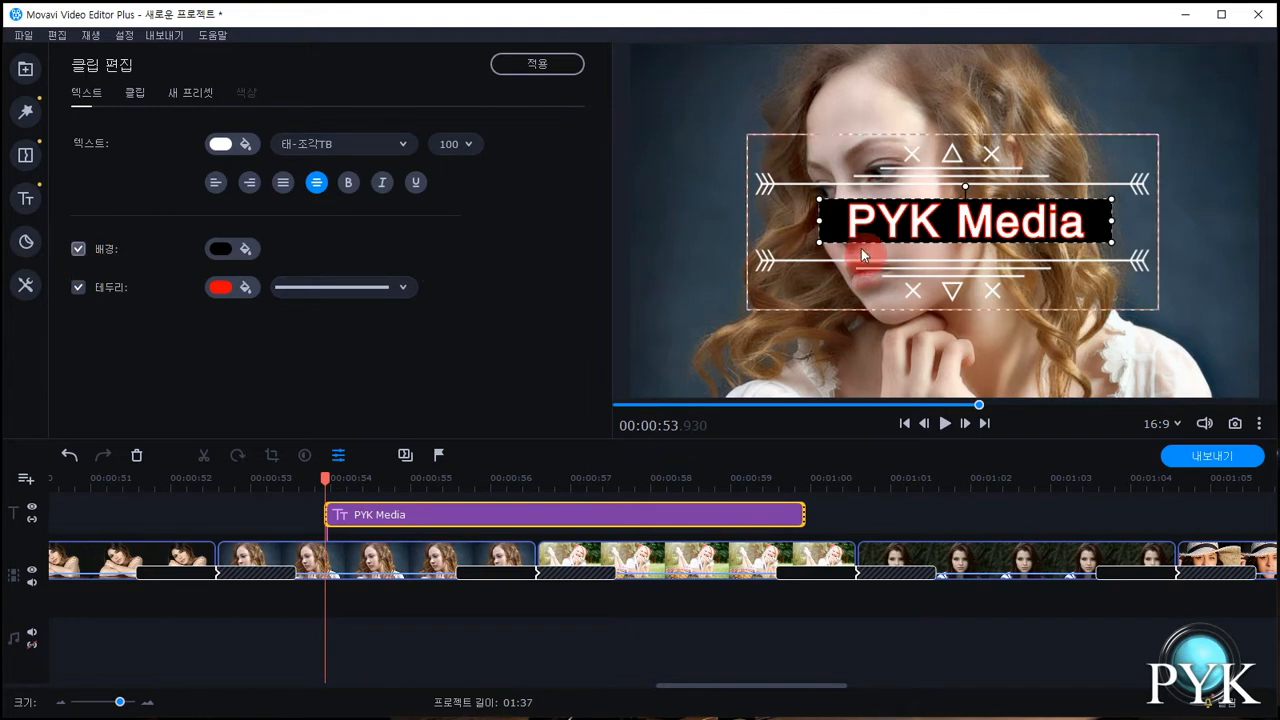
left_click(901, 244)
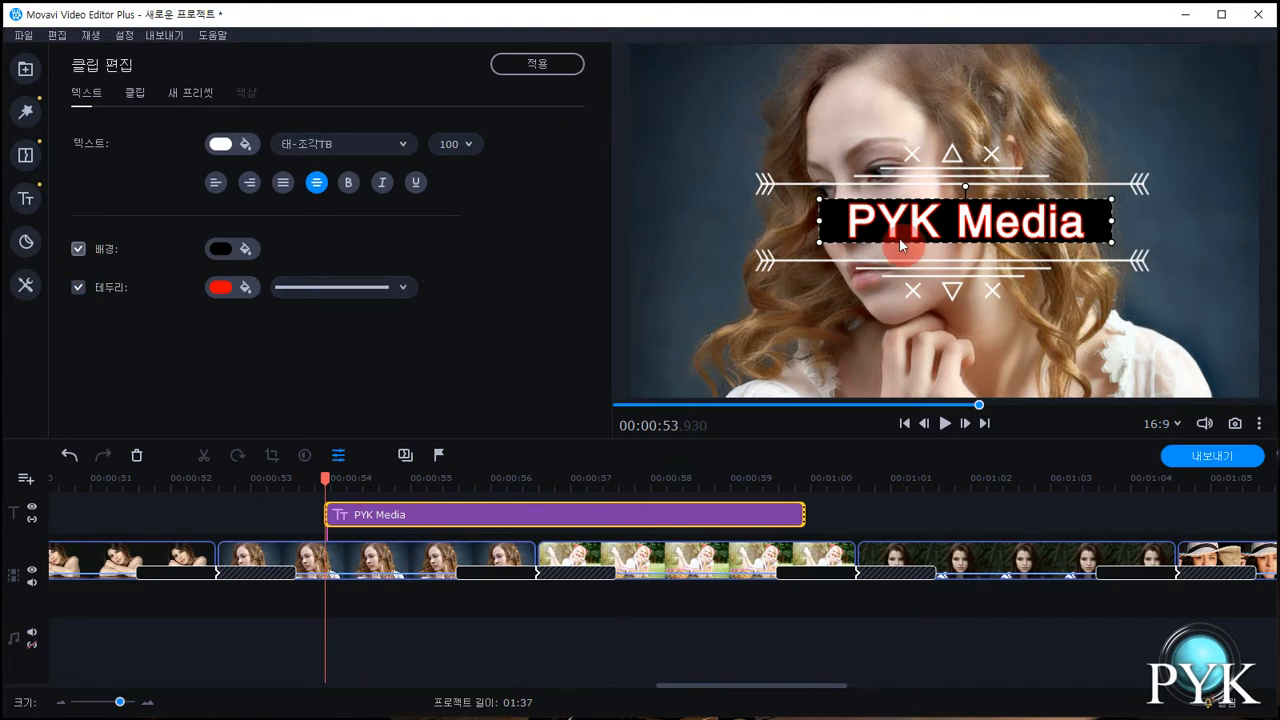
left_click(221, 249)
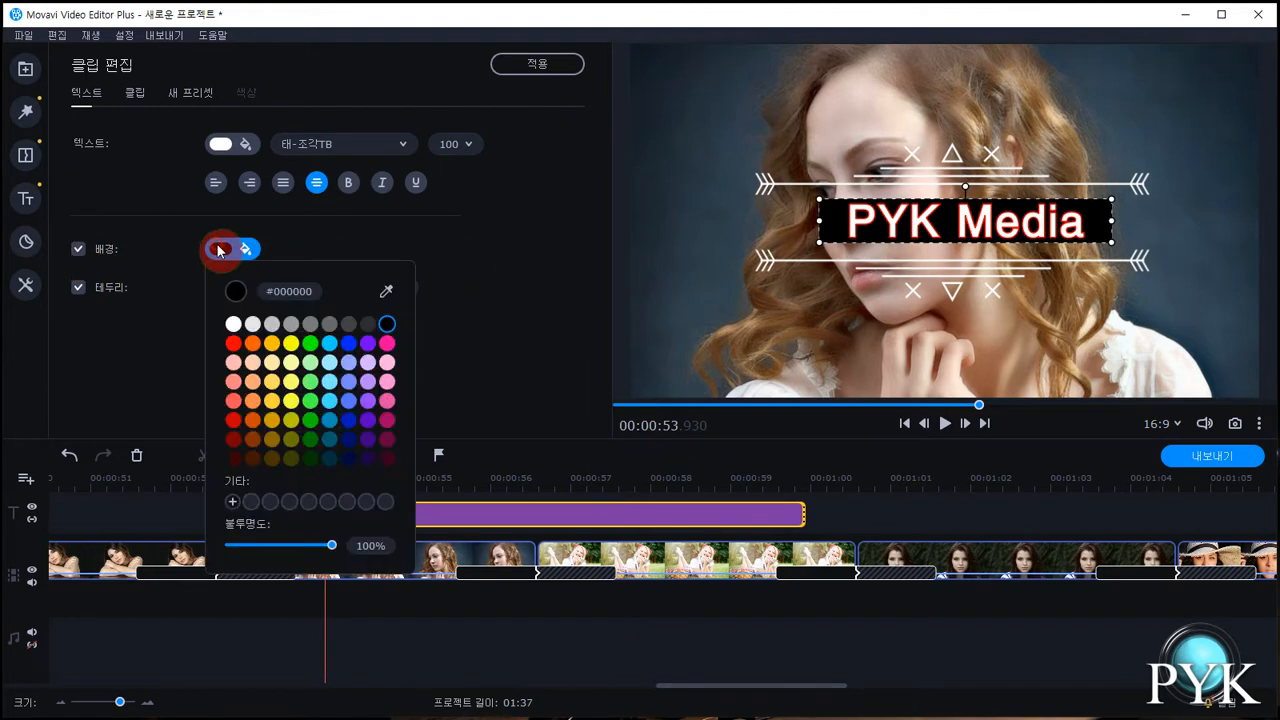
left_click(271, 364)
left_click(507, 225)
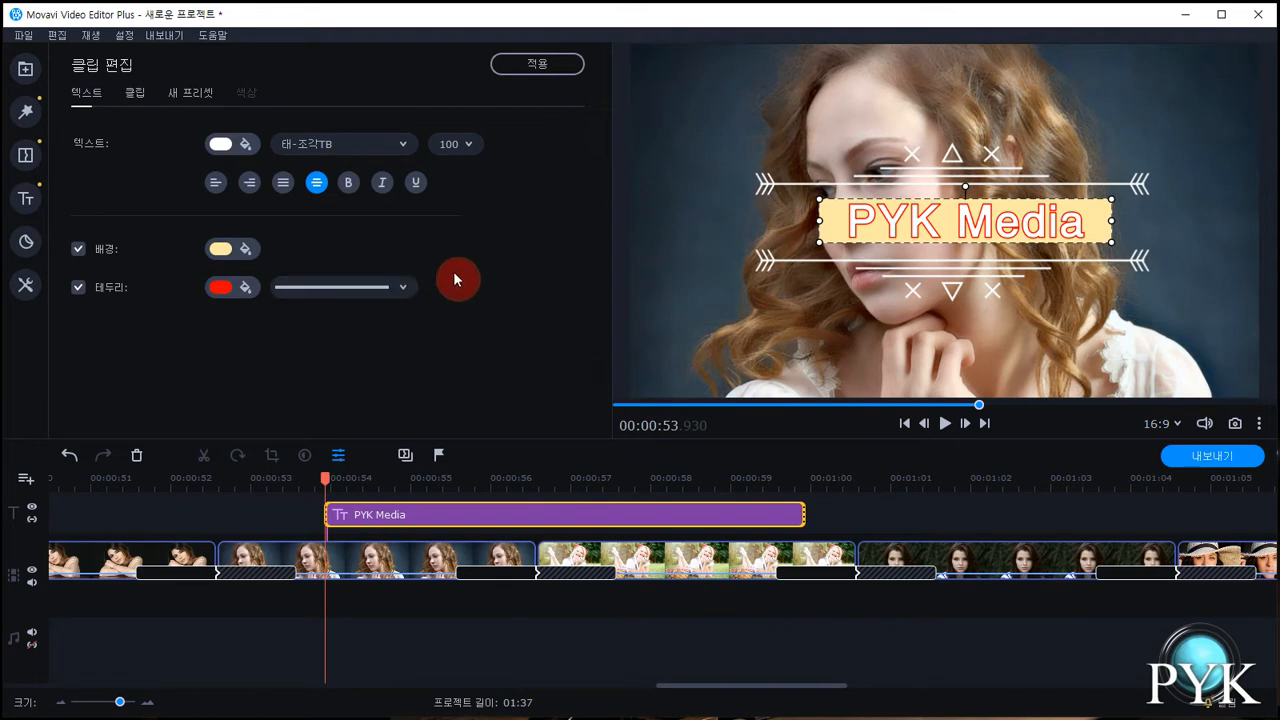
left_click(79, 252)
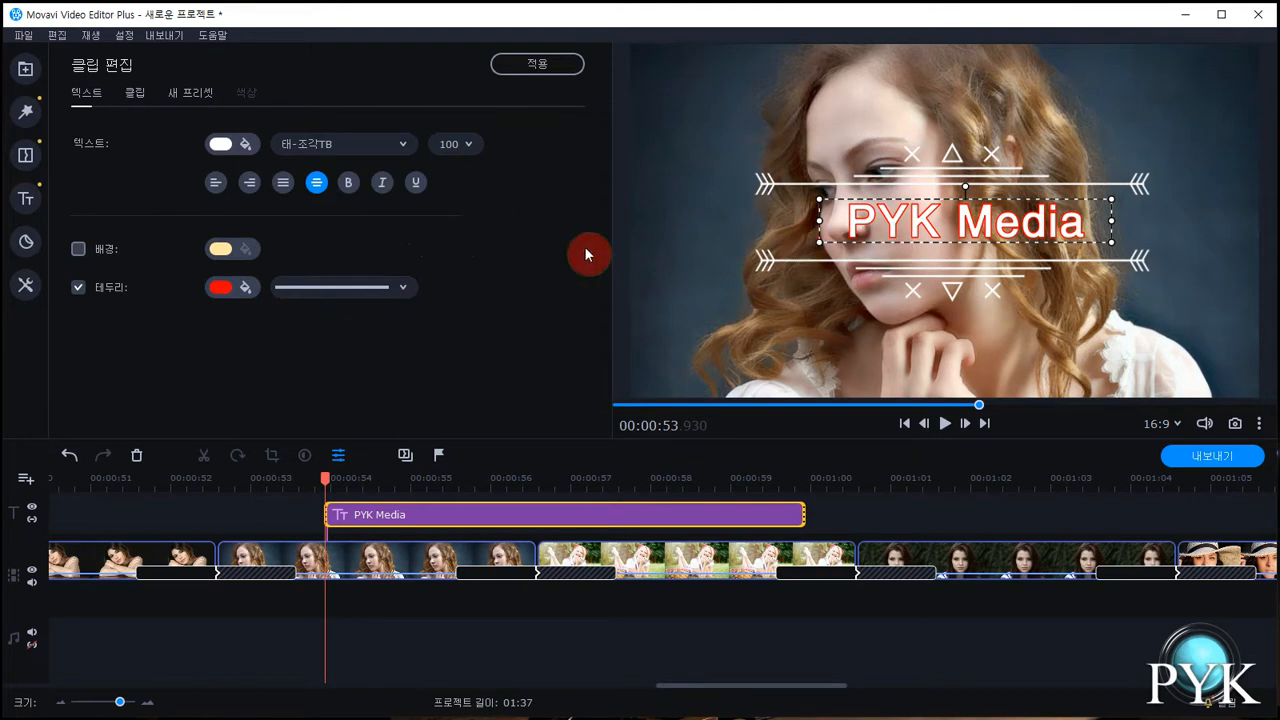
Save the styled title as a new title preset named PYK-1 and show the 피처링 title category
left_click(190, 96)
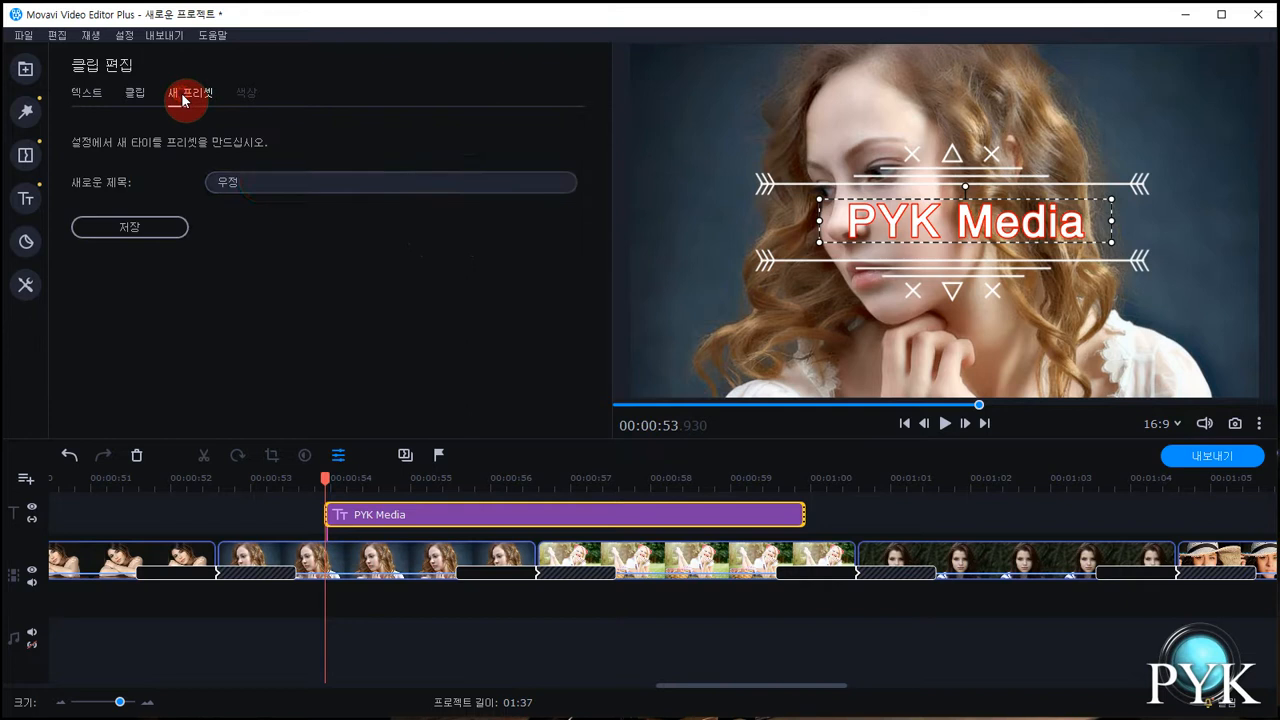
left_click(251, 190)
left_click_drag(249, 191, 200, 183)
type("PYK-1")
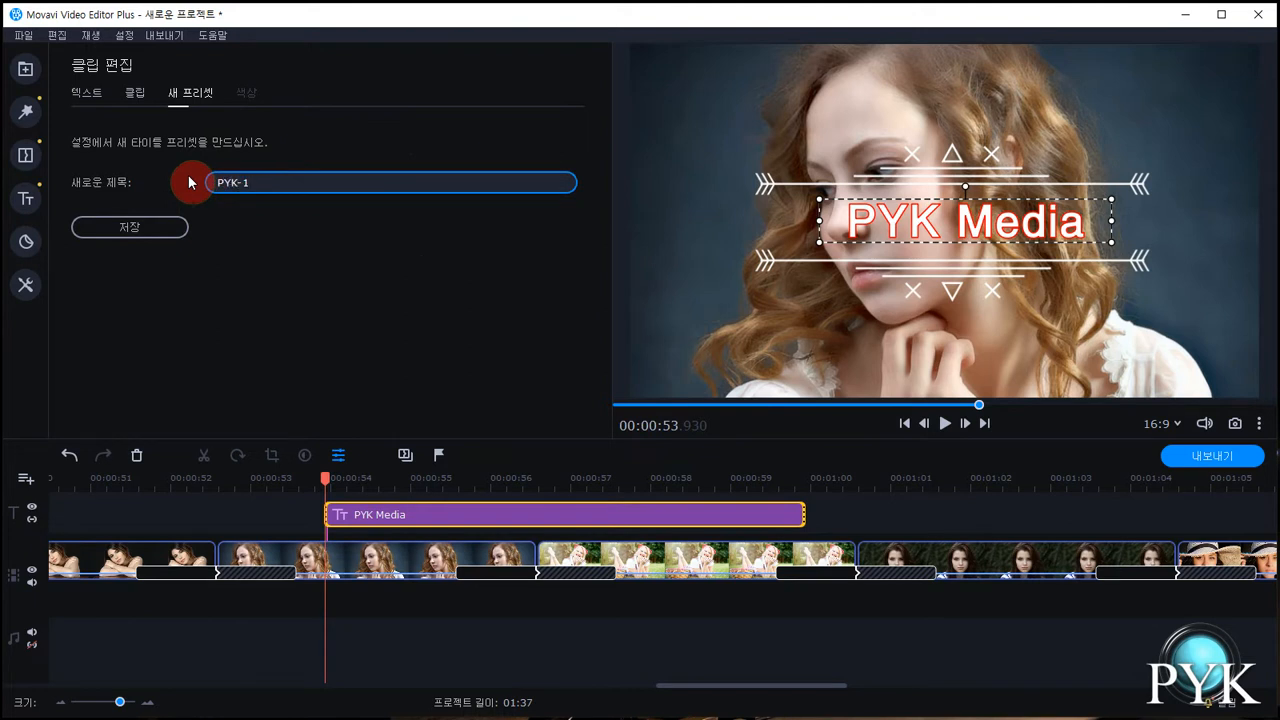
left_click(162, 227)
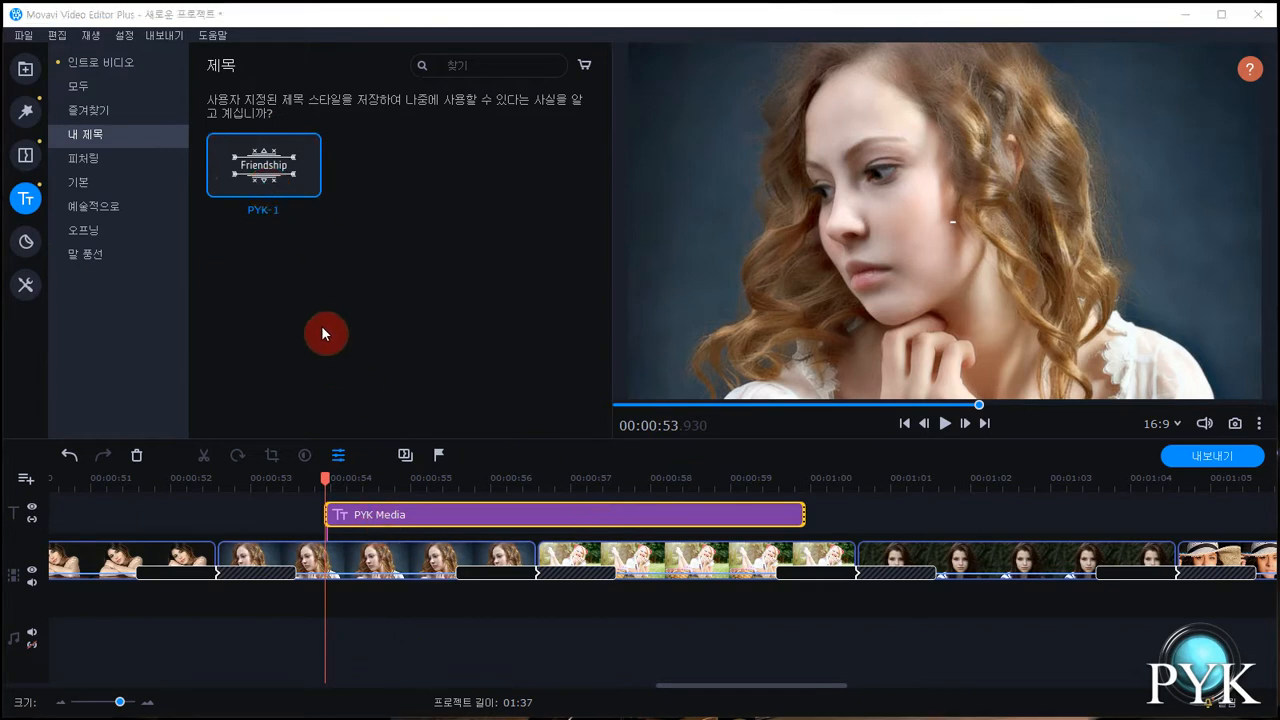
left_click(97, 167)
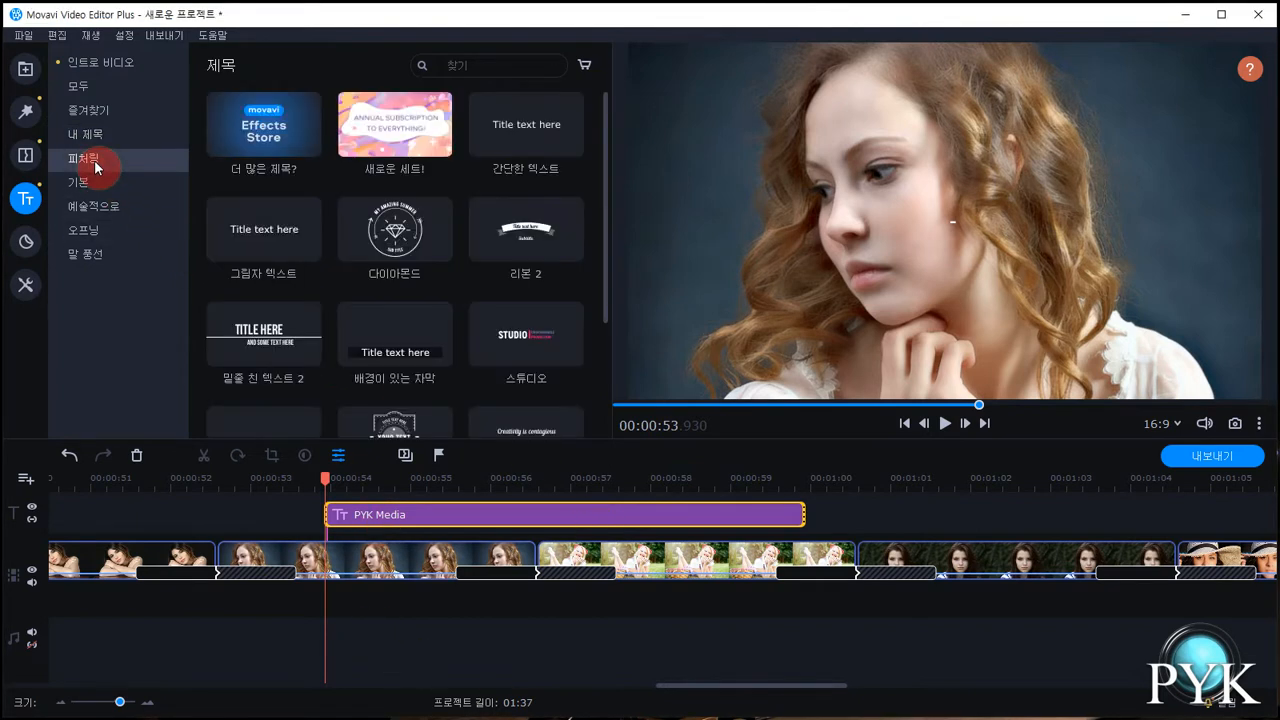